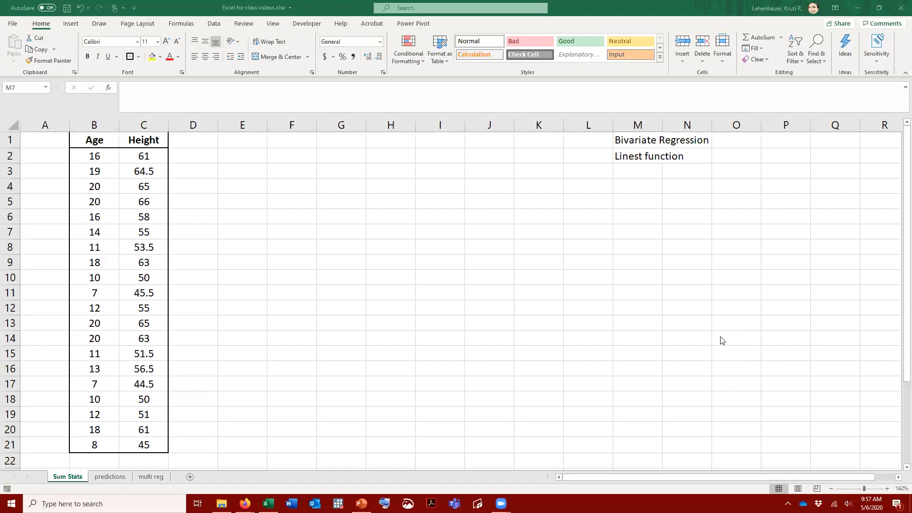
Extend the Height header in cell C1 to read "Height = Y"
left_click(142, 139)
left_click(164, 91)
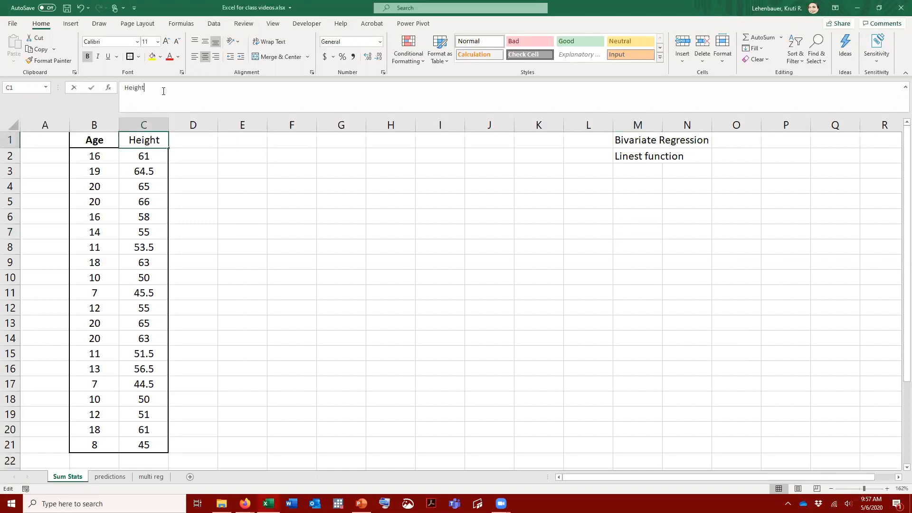
type("= Y")
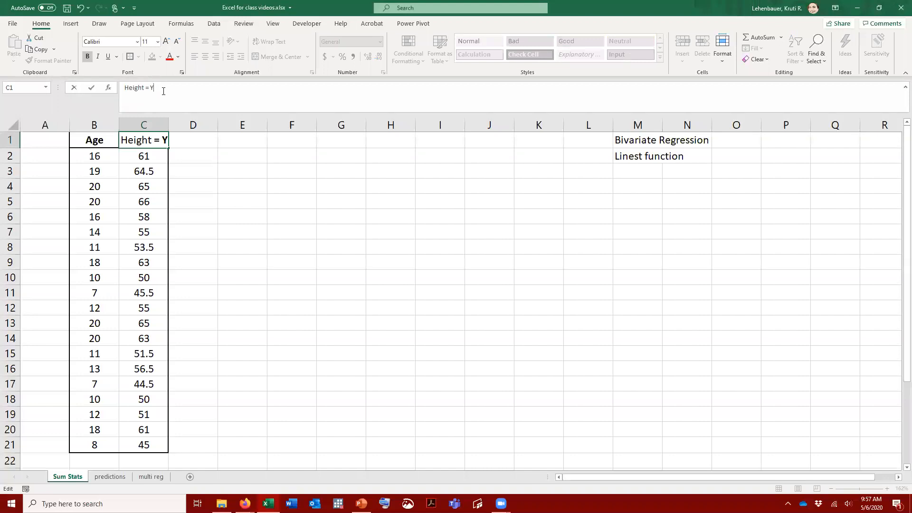
key("Return")
Extend the Age header in cell B1 to read "Age = X"
left_click(102, 138)
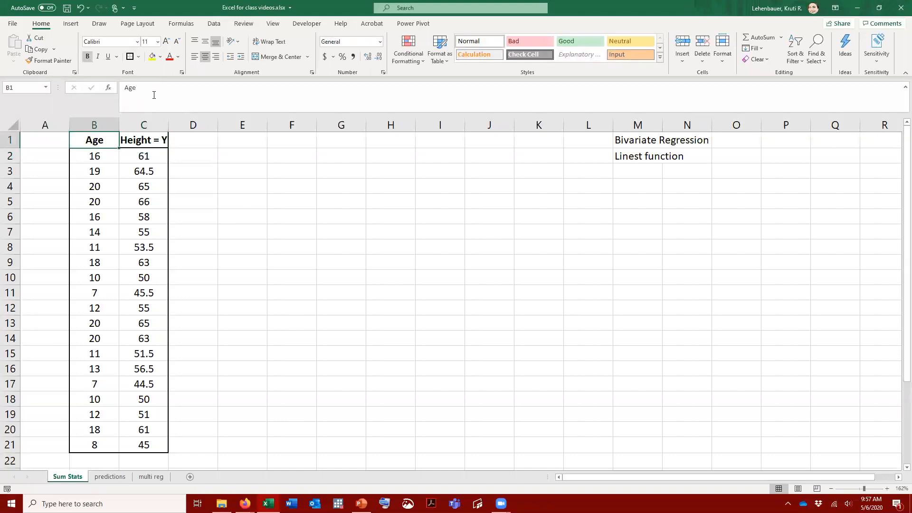
left_click(155, 94)
type("= X")
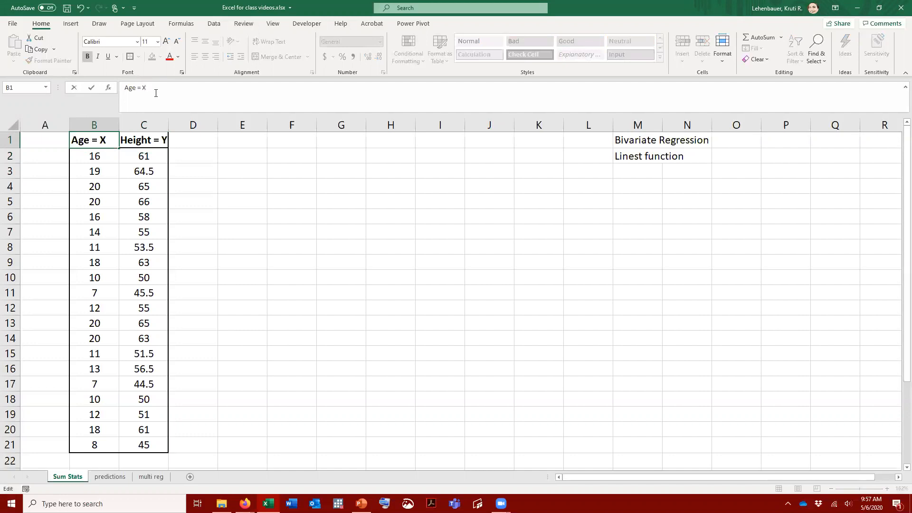
key("Return")
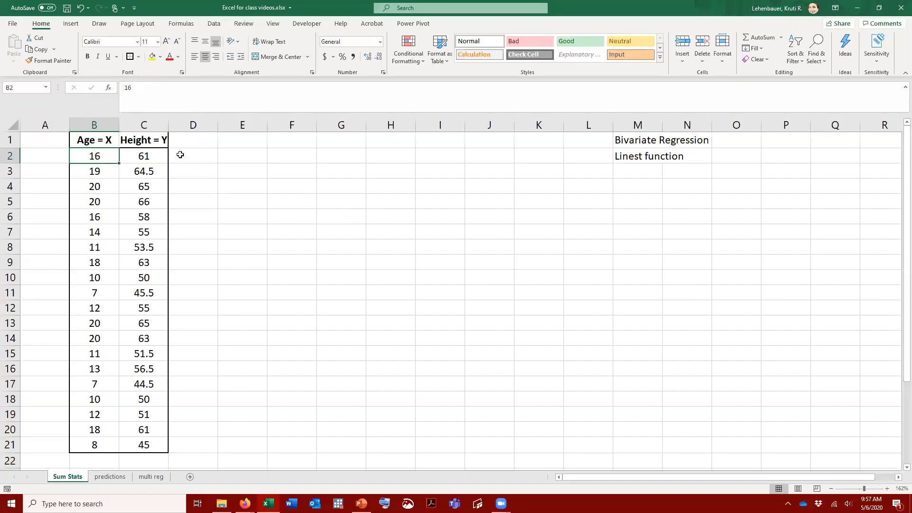
left_click_drag(95, 155, 80, 445)
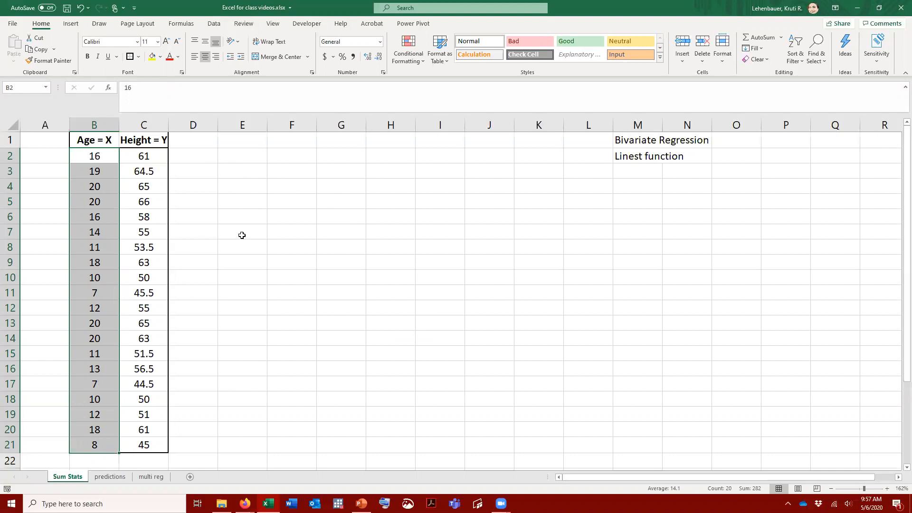
left_click(271, 245)
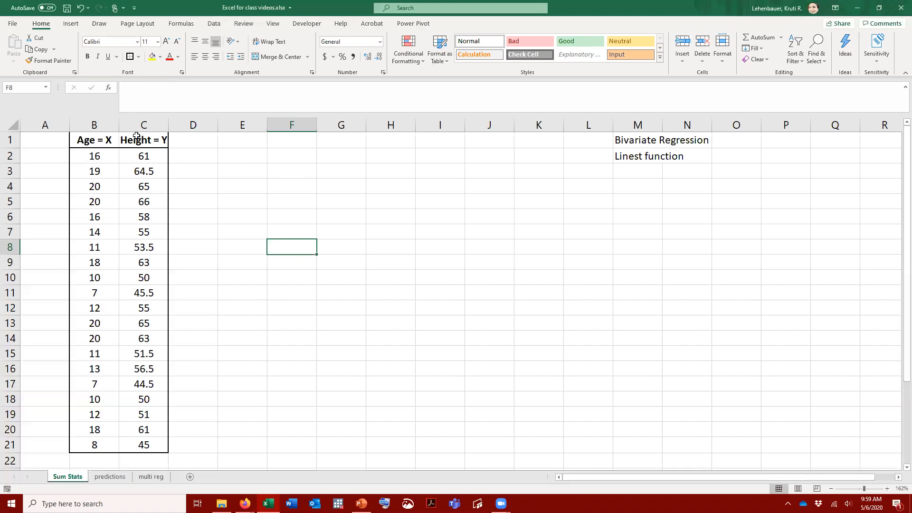
Open the Regression tool from the Data Analysis tools
left_click(221, 26)
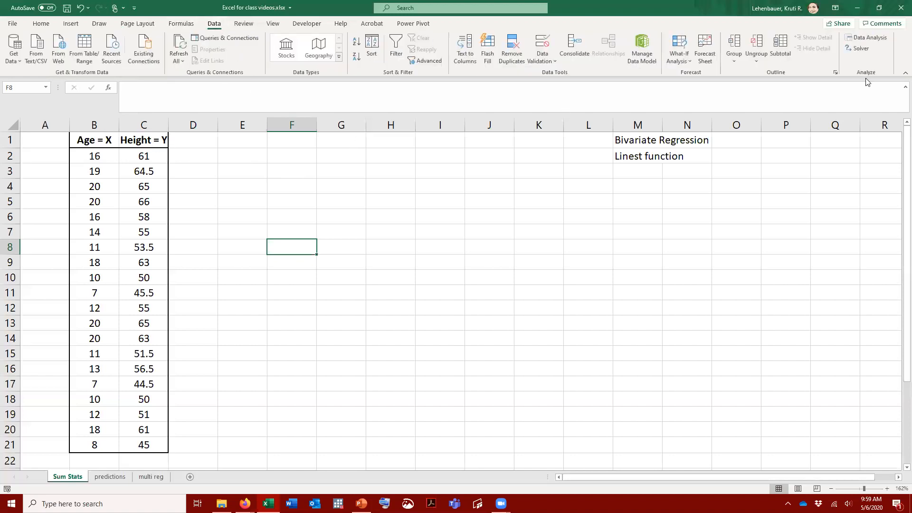
left_click(879, 37)
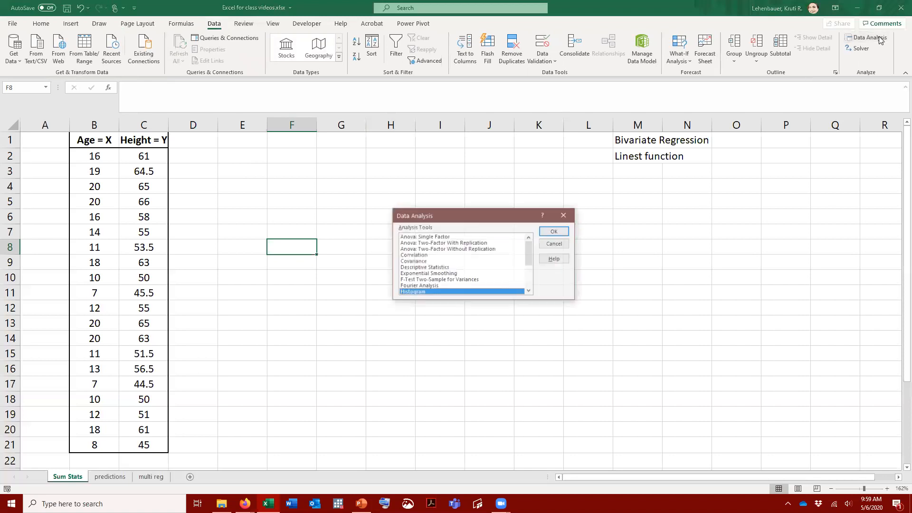
left_click(530, 282)
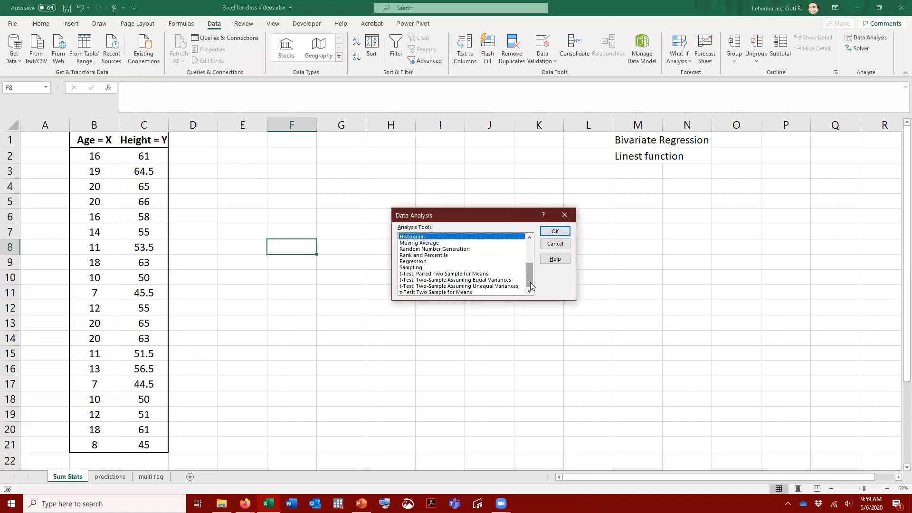
left_click(415, 262)
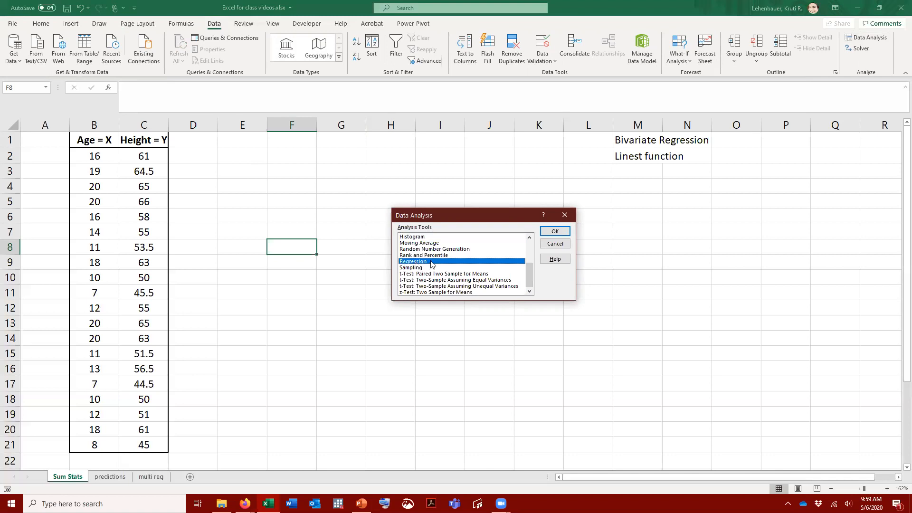
left_click(558, 231)
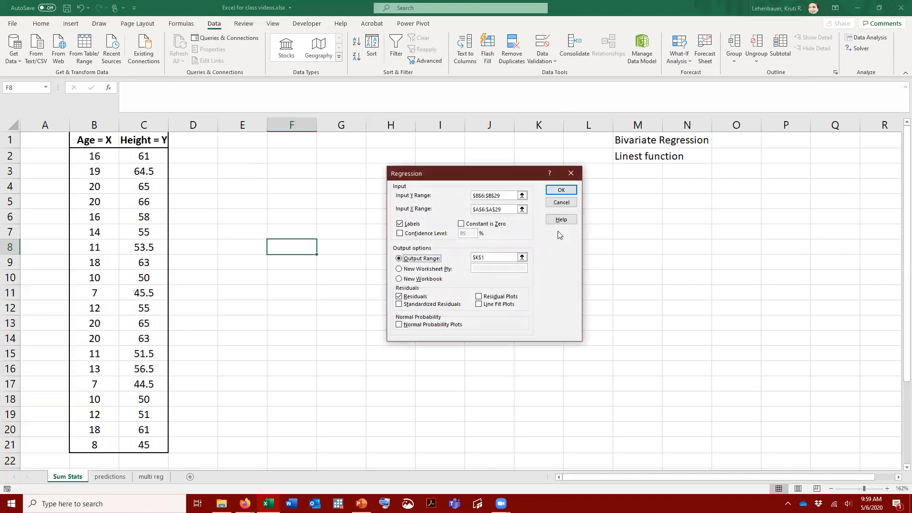
Clear the old Y, X and output ranges from the regression settings and turn off Residuals and Labels
left_click_drag(503, 194, 450, 194)
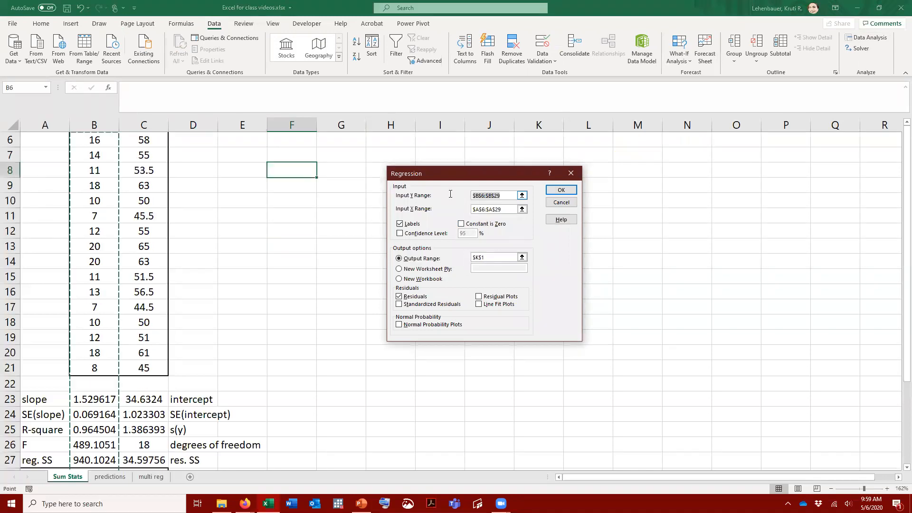
key("BackSpace")
left_click_drag(502, 209, 433, 203)
key("BackSpace")
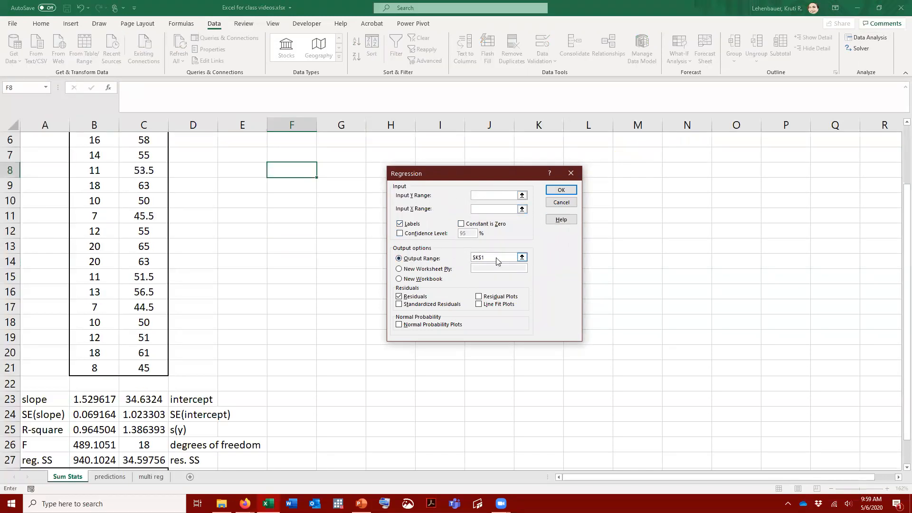
left_click_drag(503, 257, 472, 258)
key("BackSpace")
left_click(399, 297)
left_click(400, 225)
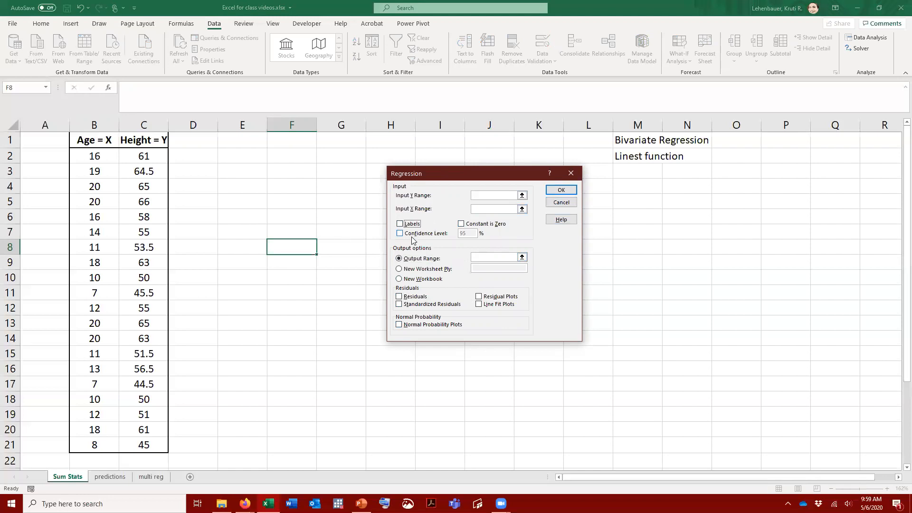
Set the regression's Y range to C1:C21 and X range to B1:B21, with Labels enabled
left_click(484, 195)
left_click_drag(152, 138, 135, 449)
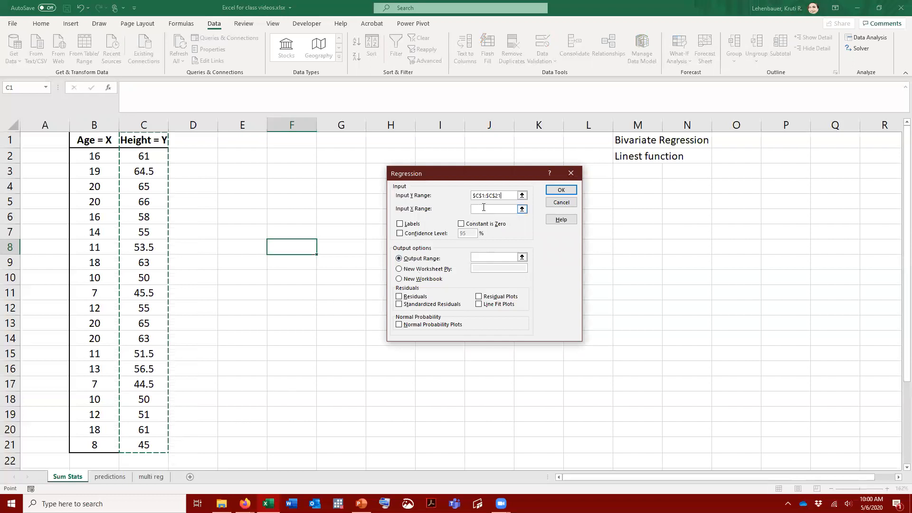
left_click(481, 210)
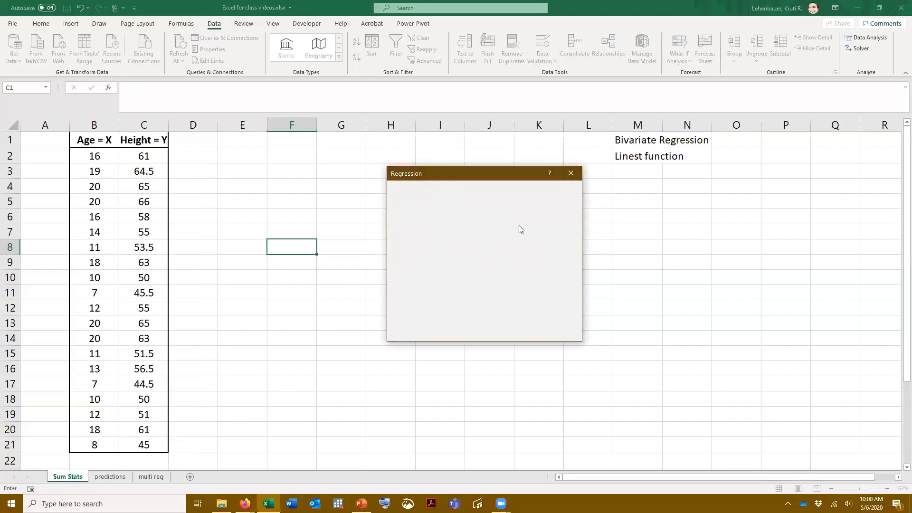
left_click_drag(95, 139, 86, 441)
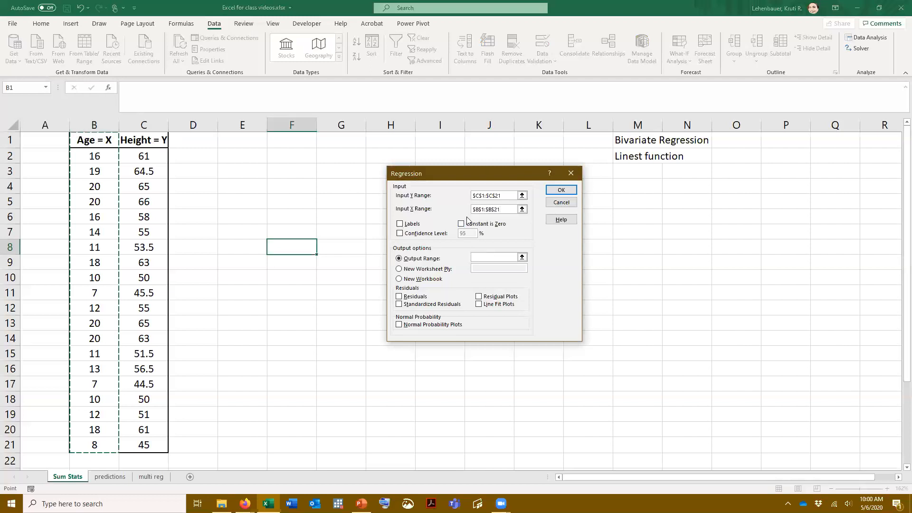
left_click(400, 225)
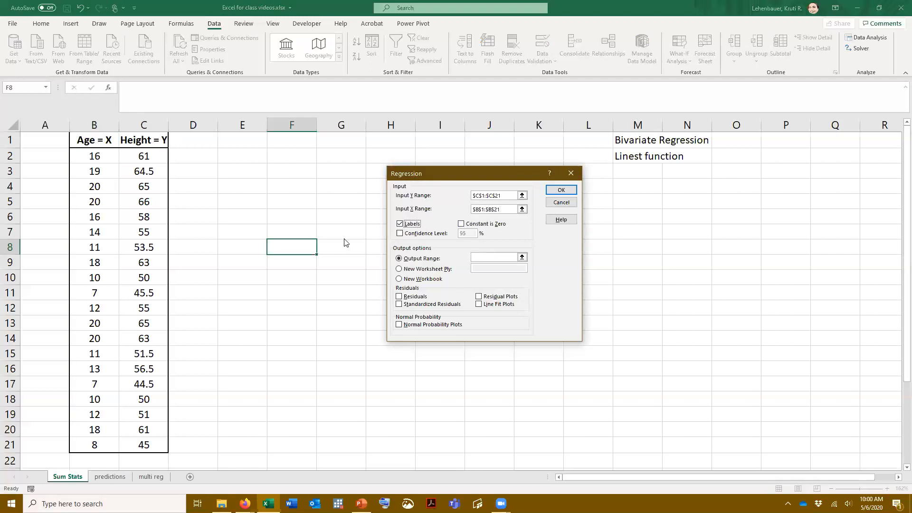
Run the regression with residuals and output starting at cell E1, allowing existing data to be overwritten
left_click(482, 258)
left_click(240, 140)
left_click(400, 298)
left_click(570, 191)
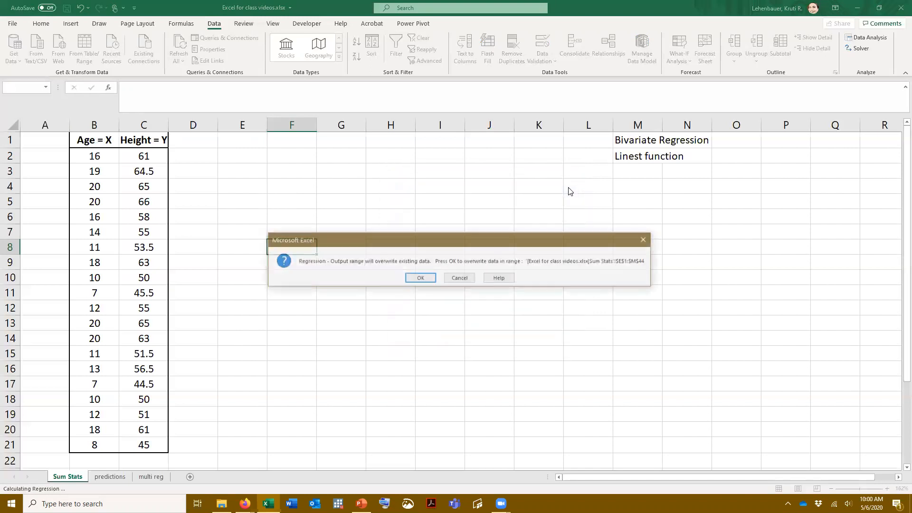
left_click(425, 281)
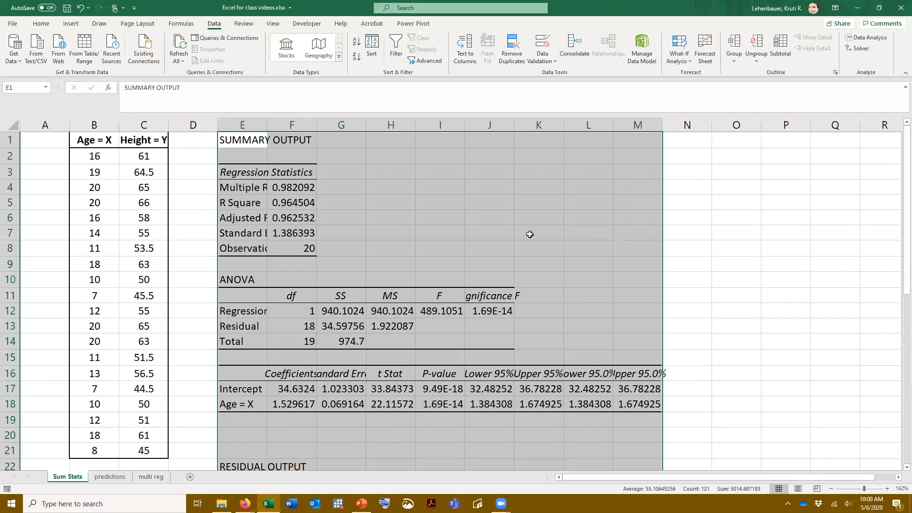
Auto-fit the widths of columns E through M to the regression output
double_click(266, 125)
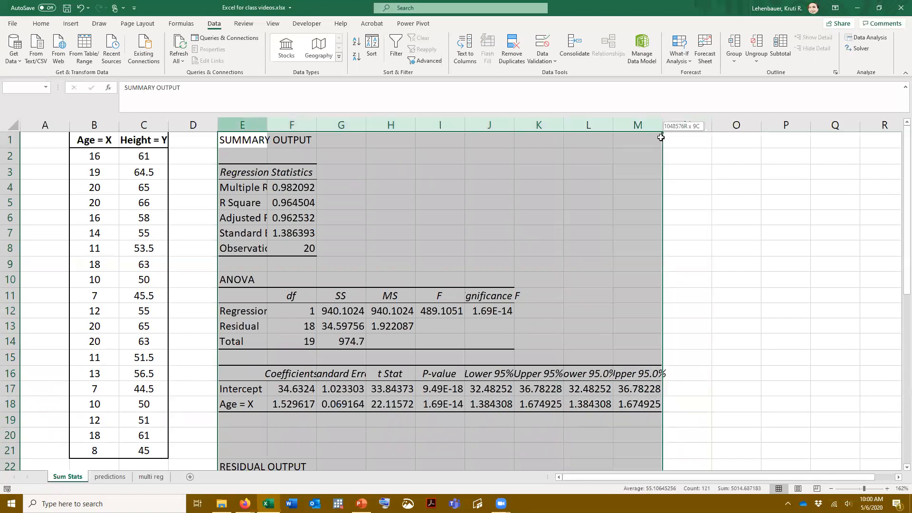
Examine the regression's summary, ANOVA, coefficients and residual output tables
scroll(687, 188, "down", 7)
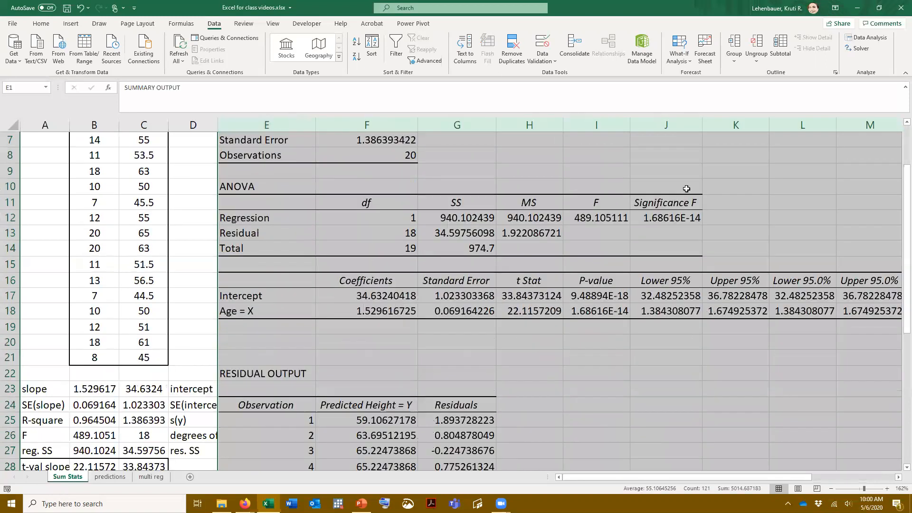
scroll(687, 189, "up", 2)
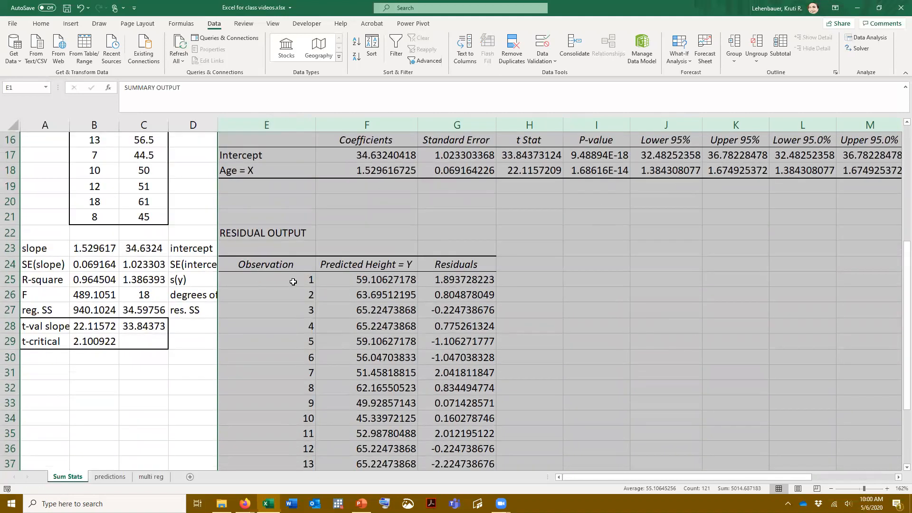
scroll(325, 269, "down", 6)
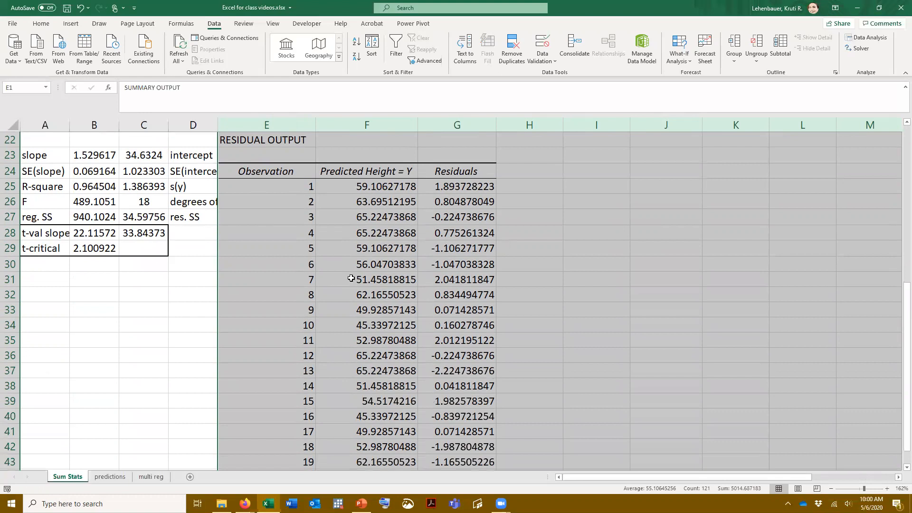
scroll(325, 270, "up", 3)
scroll(344, 314, "up", 4)
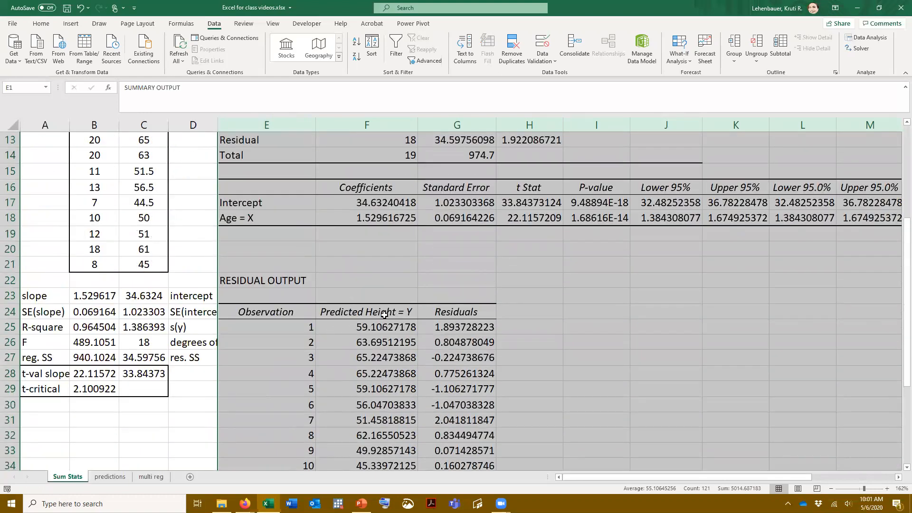
scroll(407, 315, "up", 4)
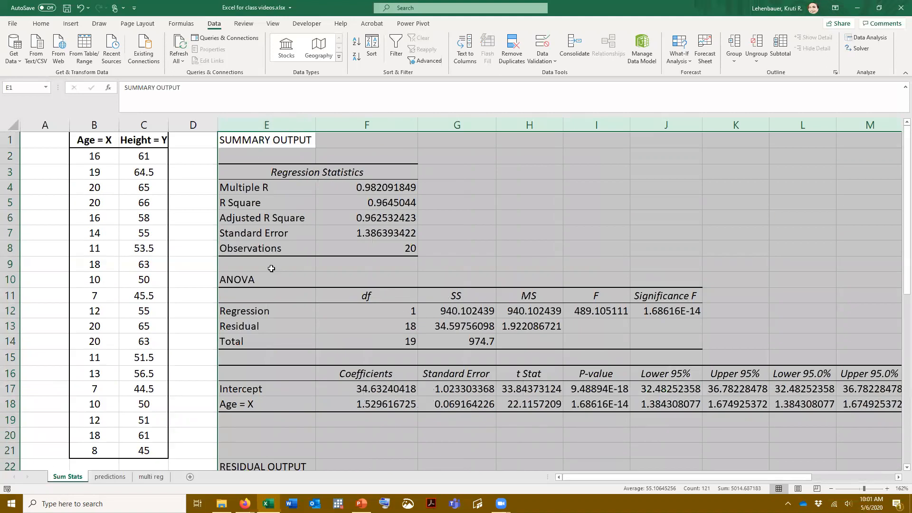
scroll(404, 288, "down", 4)
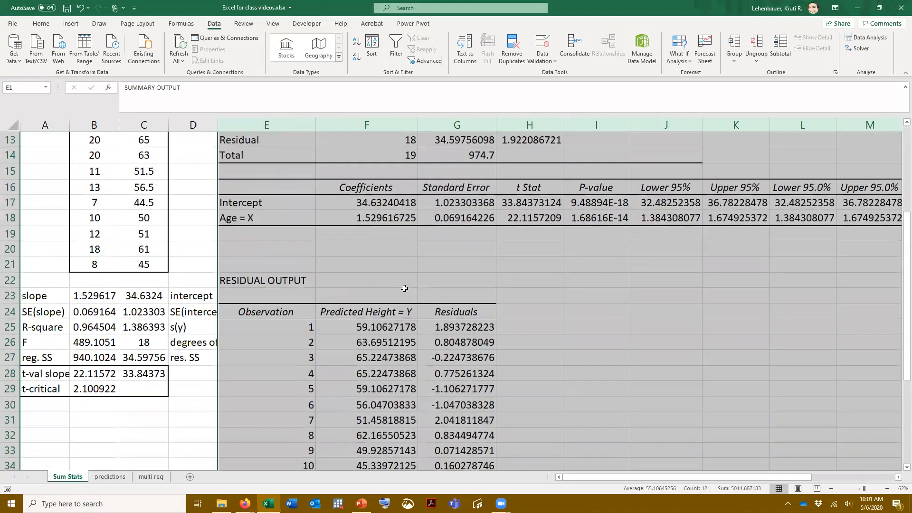
scroll(375, 324, "down", 2)
scroll(379, 323, "up", 4)
scroll(381, 322, "down", 6)
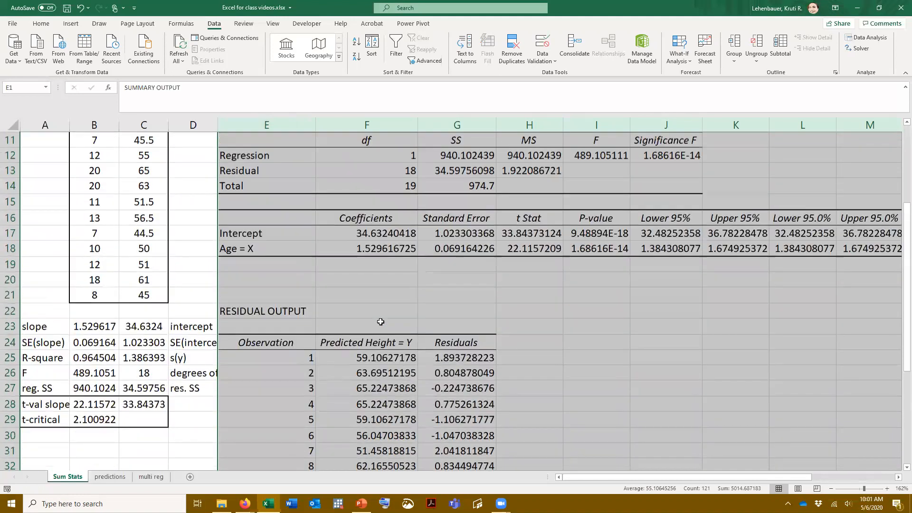
Insert four blank columns at column E, ahead of the regression output
scroll(380, 251, "up", 8)
left_click_drag(271, 125, 553, 128)
right_click(554, 129)
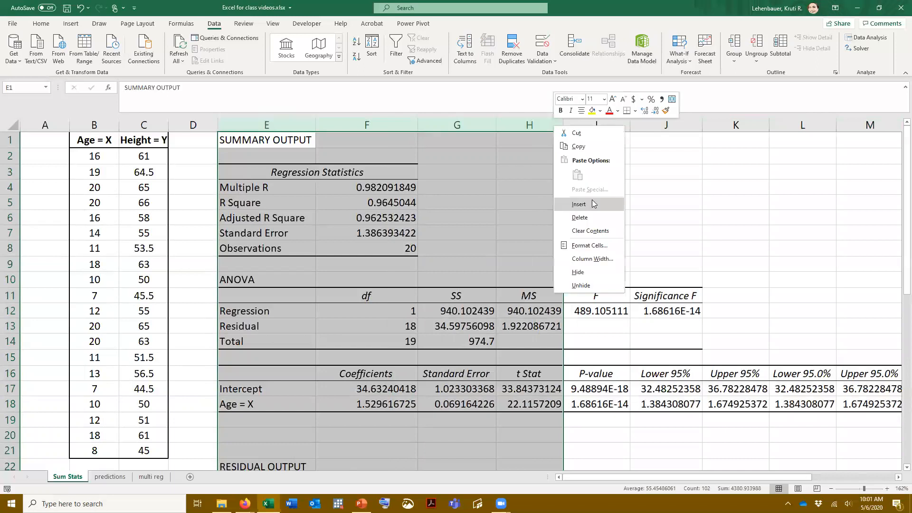
left_click(584, 203)
Copy the Predicted Height and Residuals columns with their headers from the residual output (J24:K44)
scroll(592, 263, "down", 6)
scroll(592, 263, "down", 2)
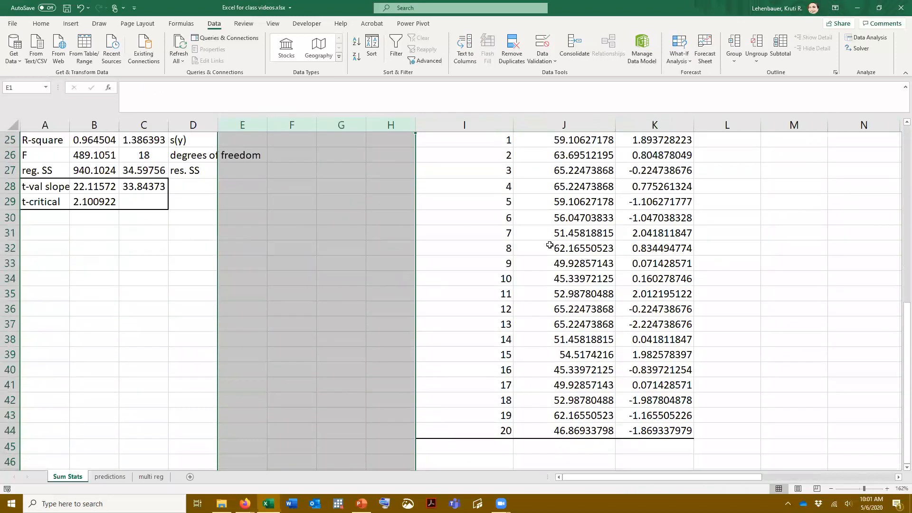
scroll(548, 244, "up", 3)
left_click_drag(534, 264, 656, 451)
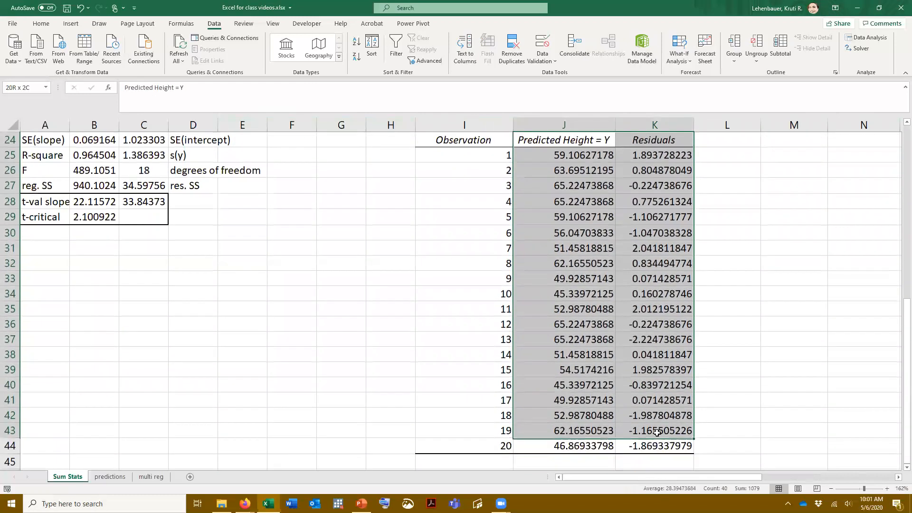
right_click(640, 380)
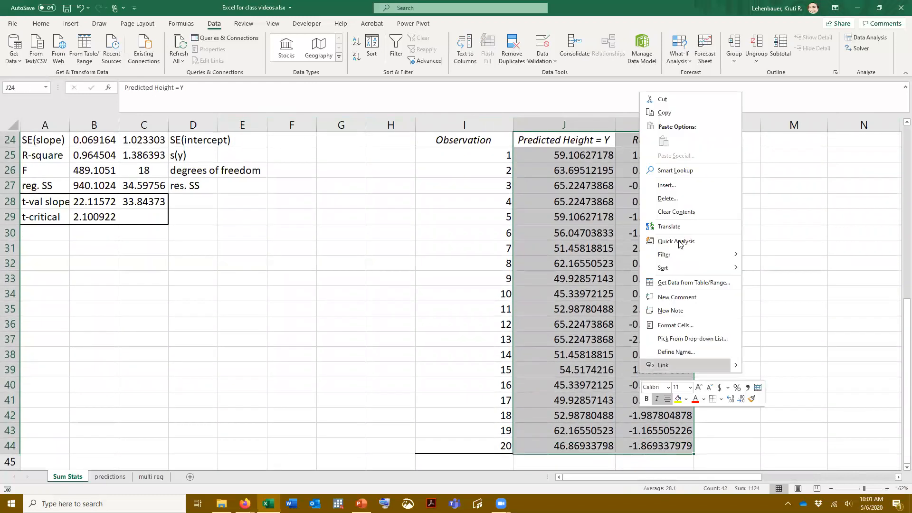
left_click(665, 113)
Paste the copied predictions and residuals beside the original data starting at D1, and auto-fit columns D and E
scroll(193, 179, "up", 8)
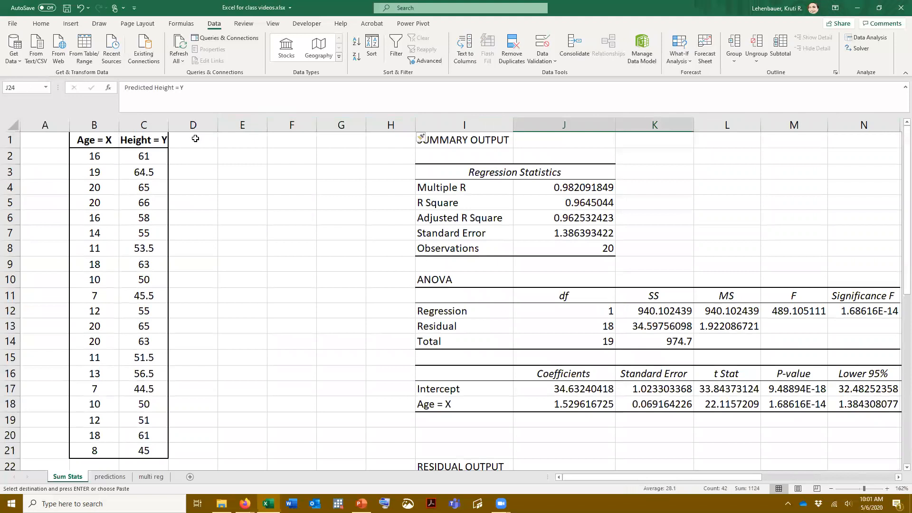
left_click(194, 139)
right_click(195, 140)
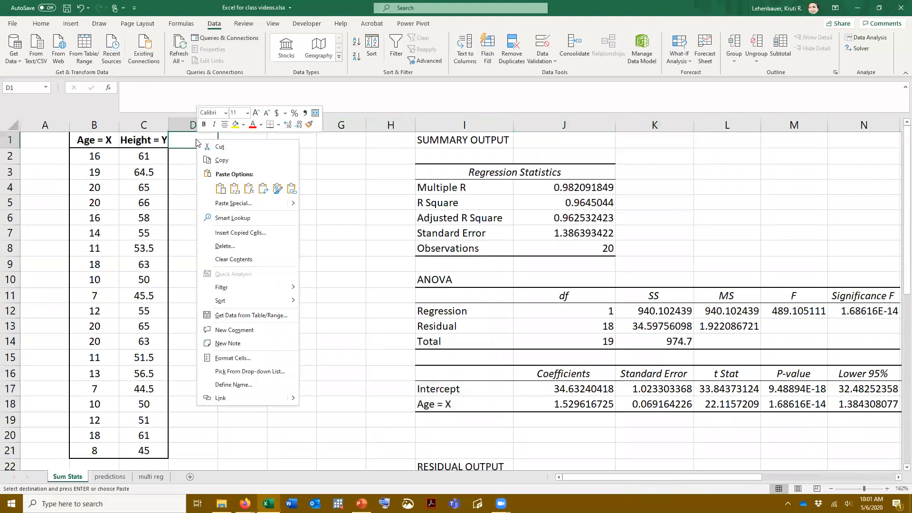
left_click(221, 189)
left_click_drag(200, 124, 268, 124)
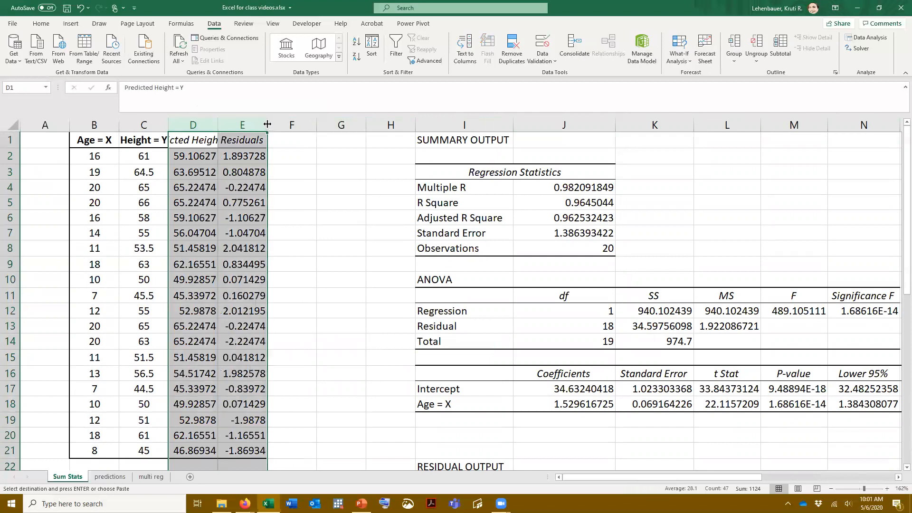
double_click(268, 124)
Examine the first observation's predicted height and residual, and the regression's R Square value
left_click(208, 156)
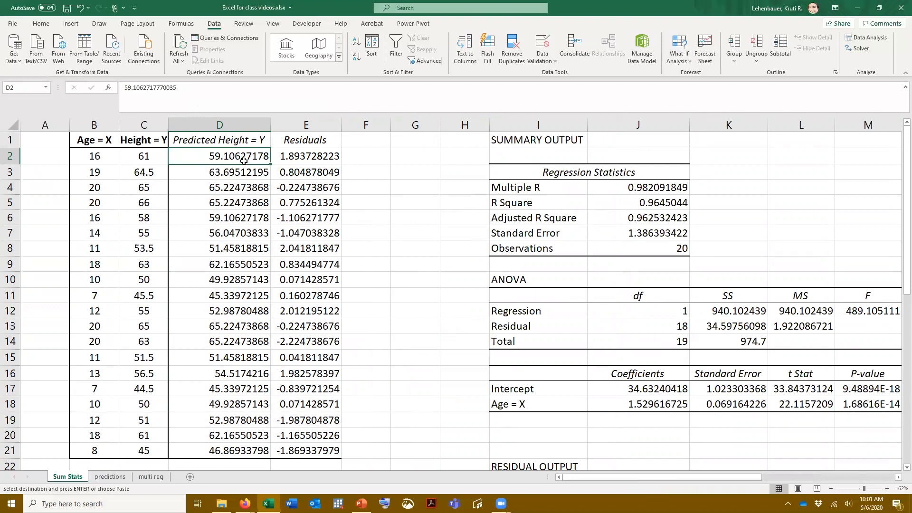
left_click(299, 155)
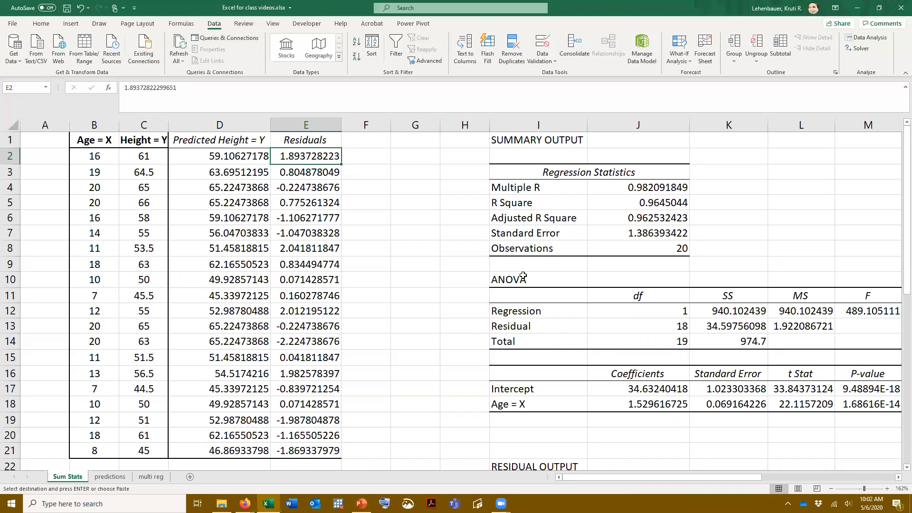
left_click(680, 202)
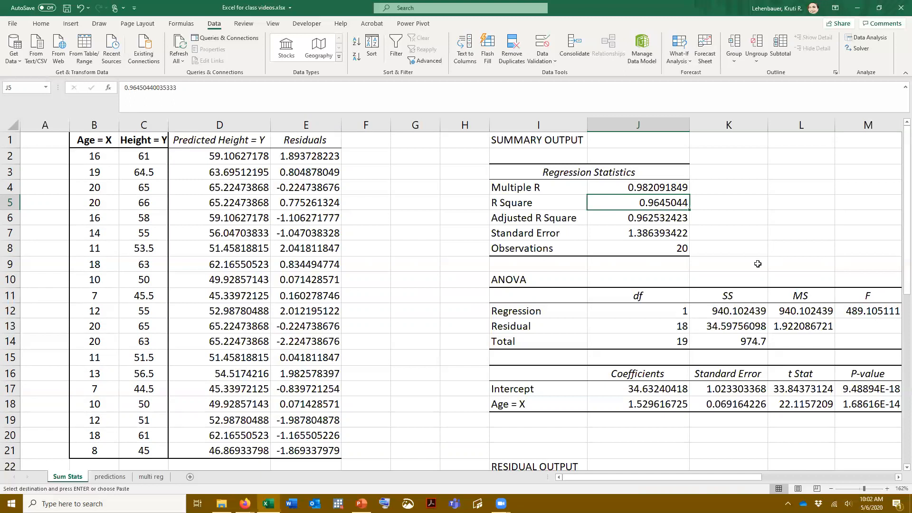
Enter the general line equation "Y = mX + c" in cell J20, below the coefficients table
scroll(758, 264, "down", 3)
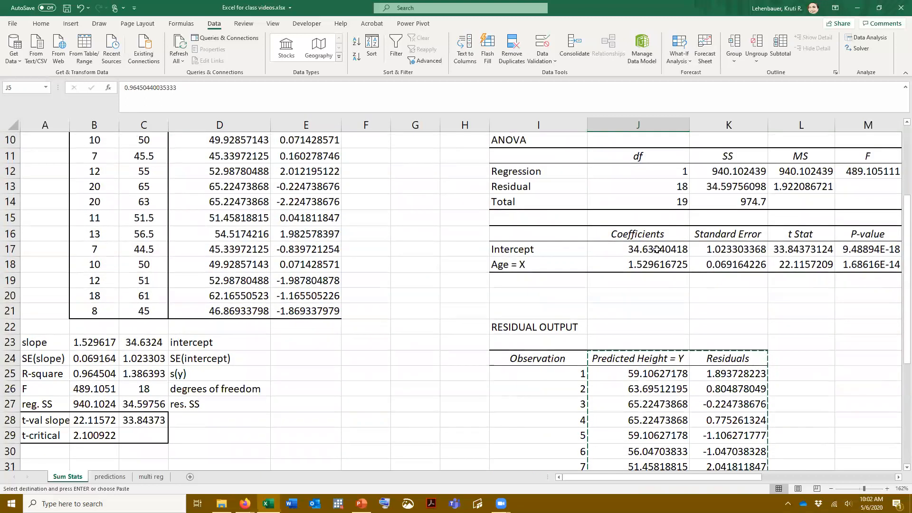
scroll(657, 249, "up", 1)
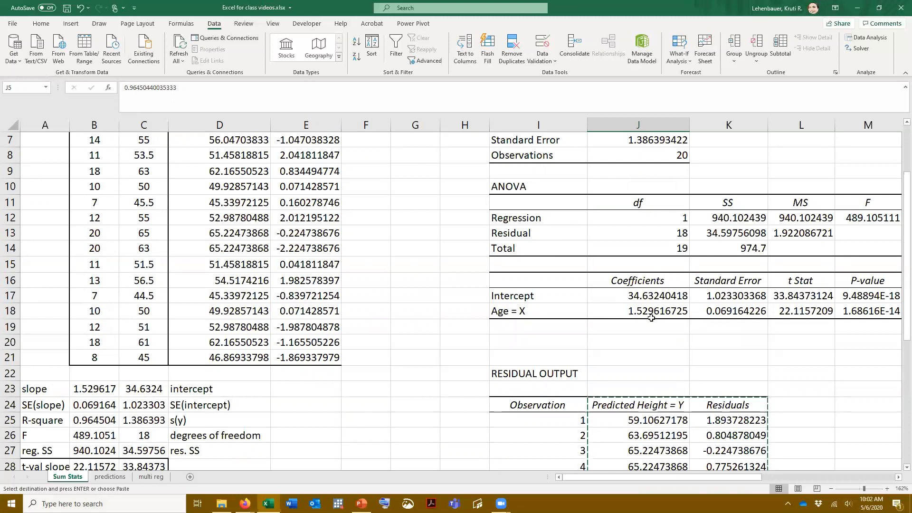
left_click(610, 340)
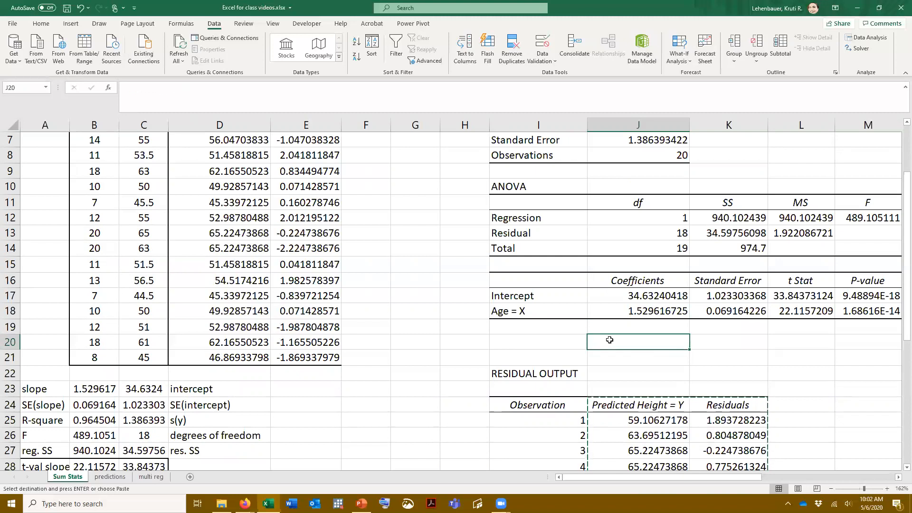
type("Y = ")
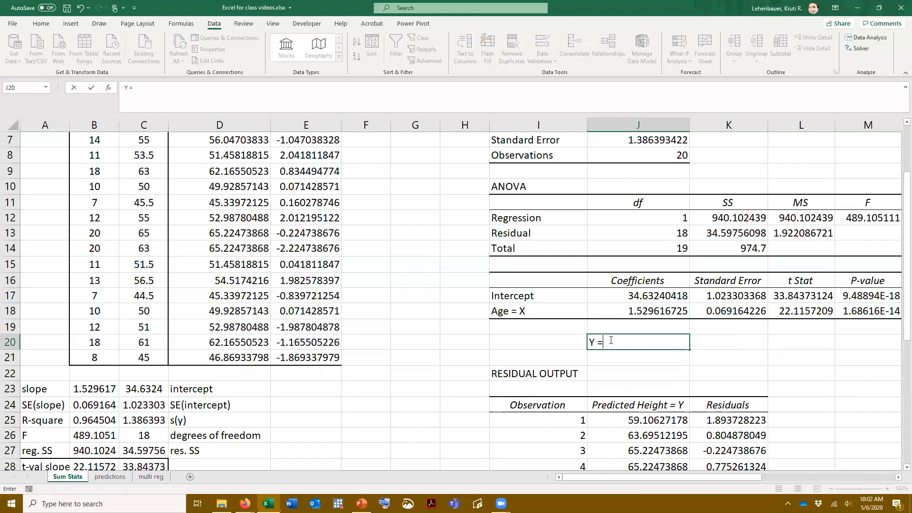
type("mX + c")
key("BackSpace")
type("c")
key("Return")
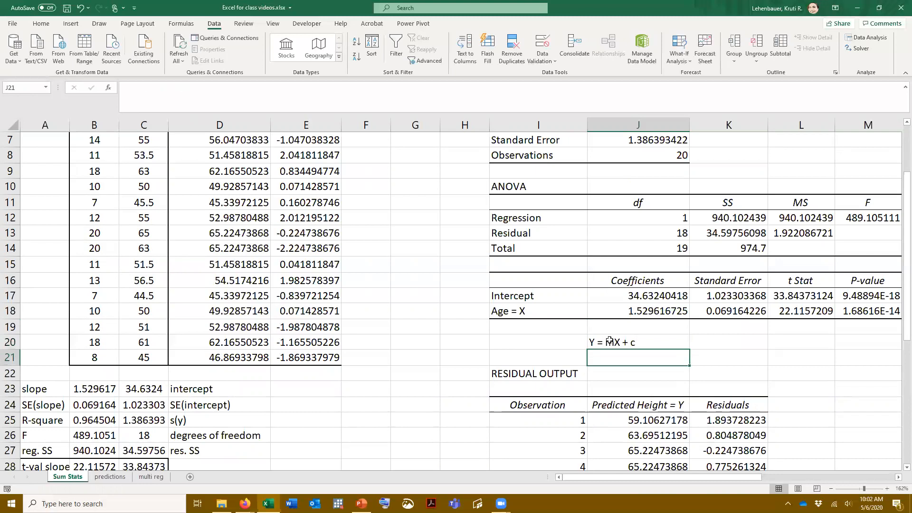
Enter the fitted regression equation "Y = 1.52*X + 34.63" in cell J21
type("Y =")
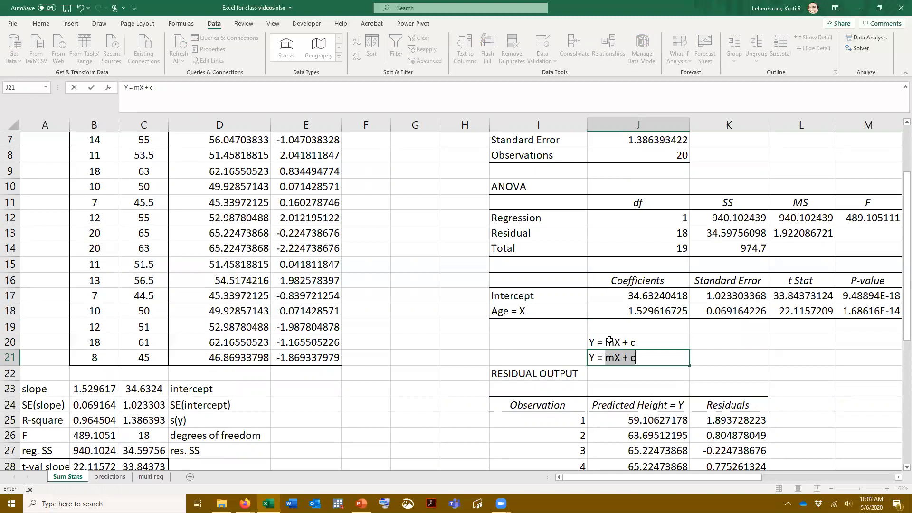
type("1.52*X + 34.63")
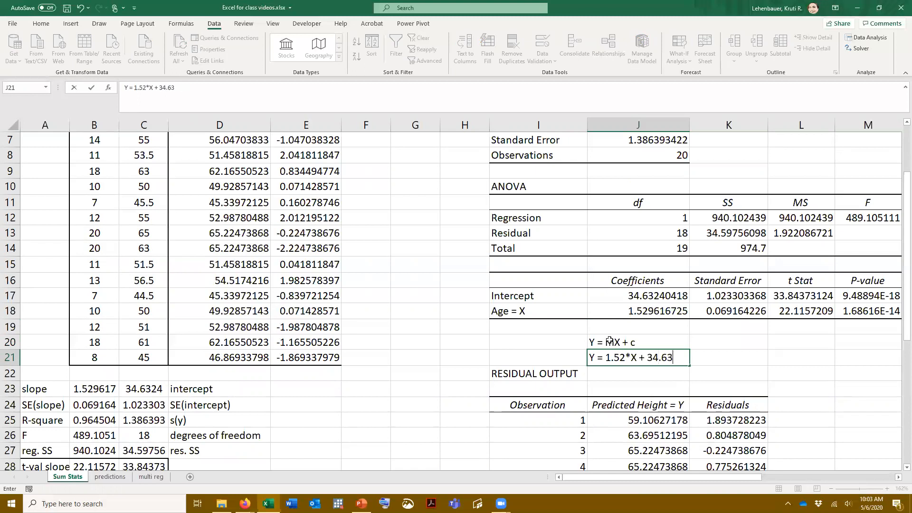
key("Return")
left_click(602, 359)
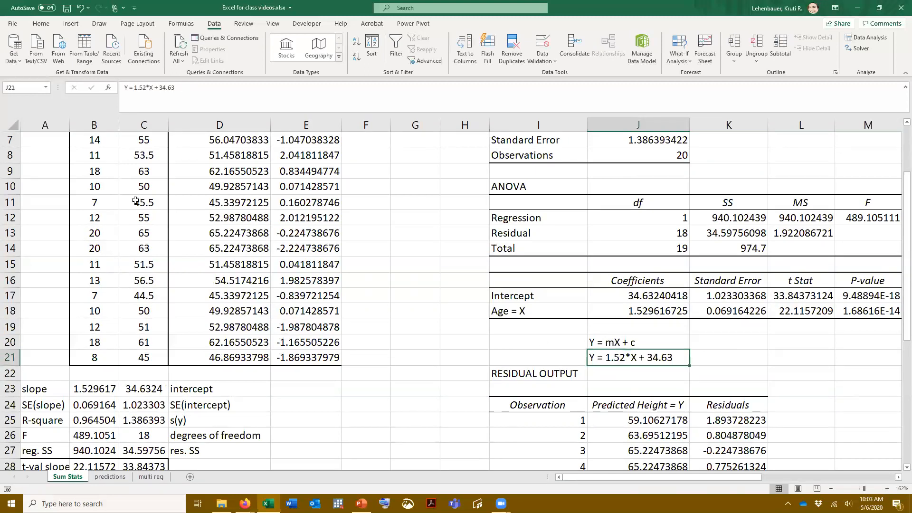
Review the fitted equation against the age and height data, the predicted values and the coefficients table
scroll(142, 190, "up", 2)
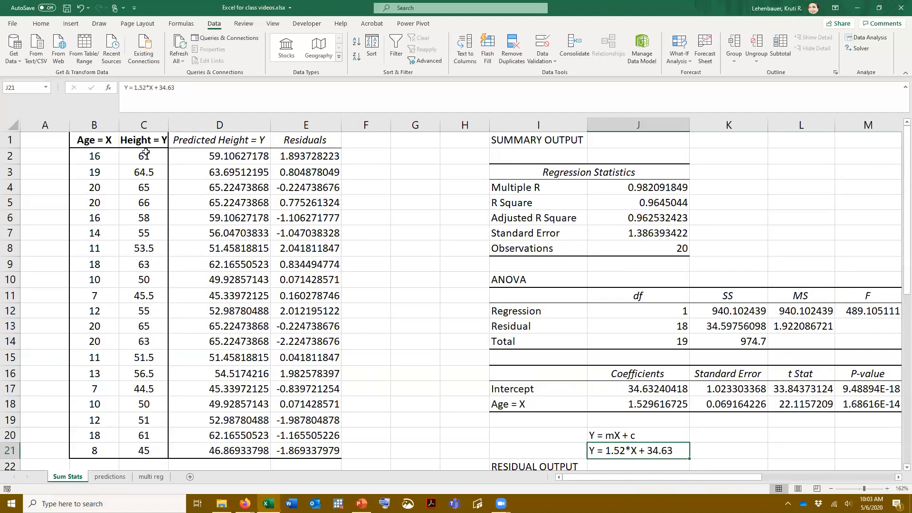
scroll(150, 167, "down", 4)
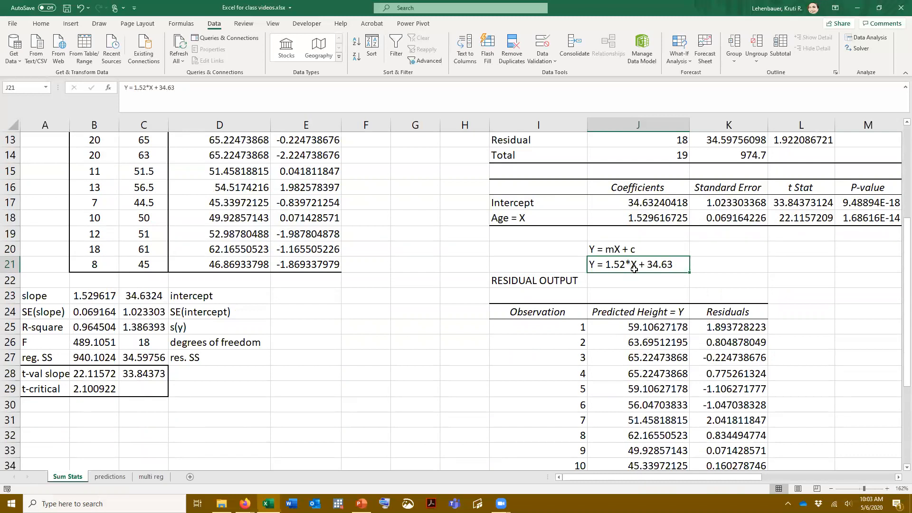
scroll(634, 268, "up", 4)
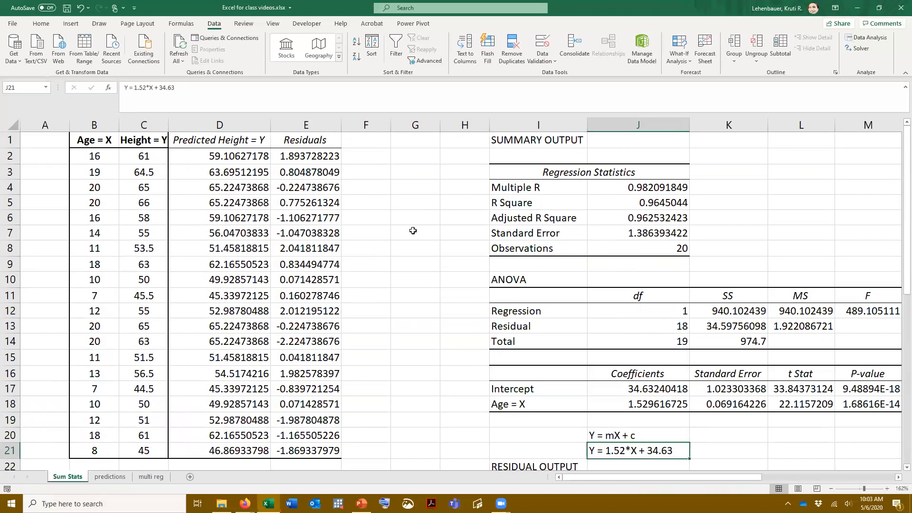
scroll(409, 240, "down", 2)
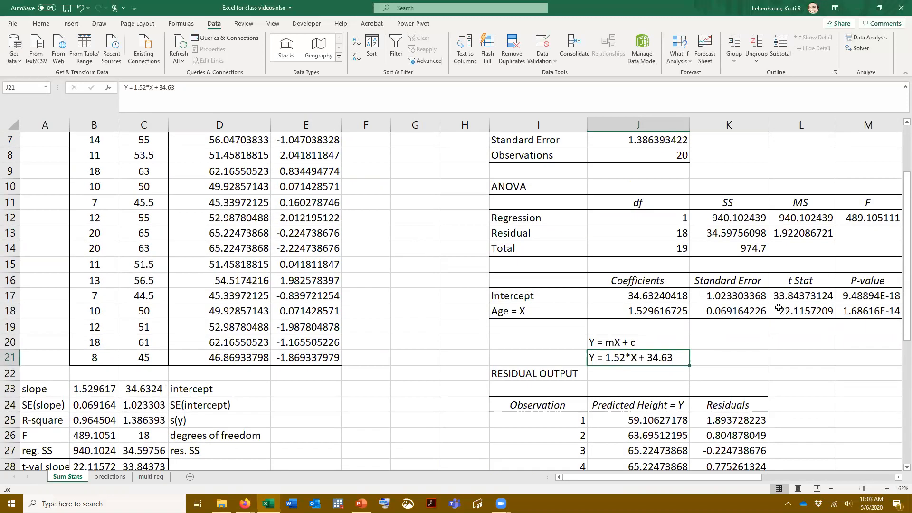
scroll(779, 309, "up", 1)
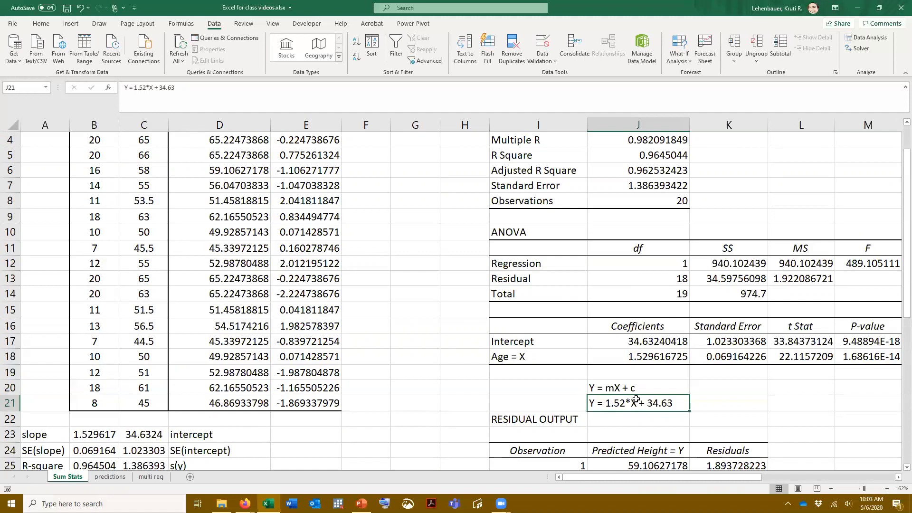
scroll(636, 400, "up", 1)
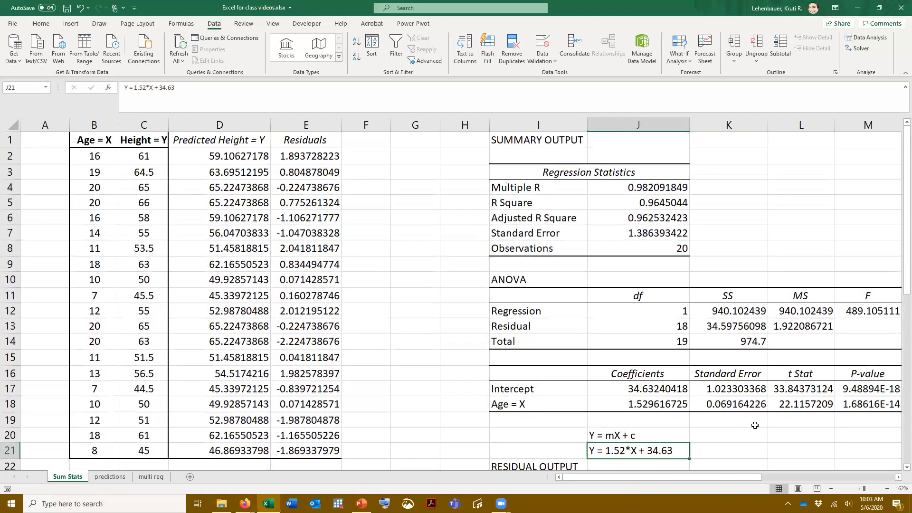
Examine the ANOVA table's Significance F and the P-values of the intercept and age coefficients
left_click(898, 477)
left_click(898, 477)
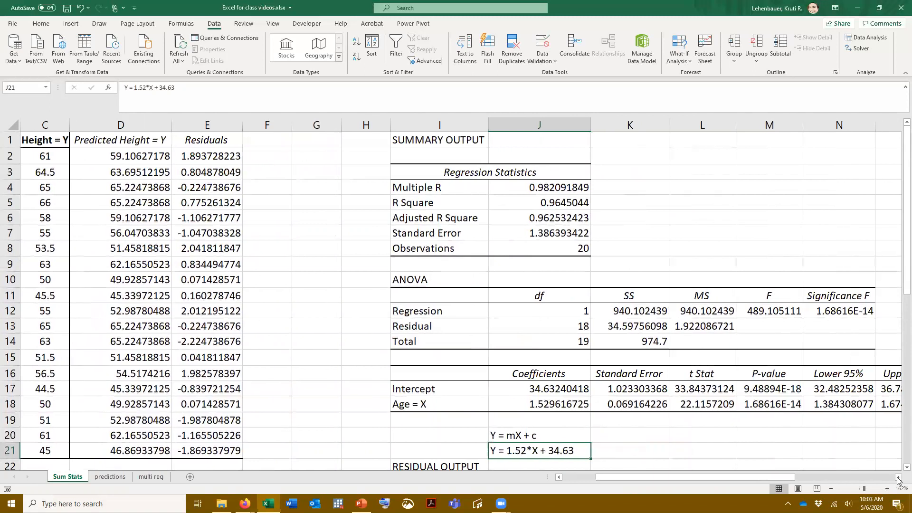
left_click(898, 479)
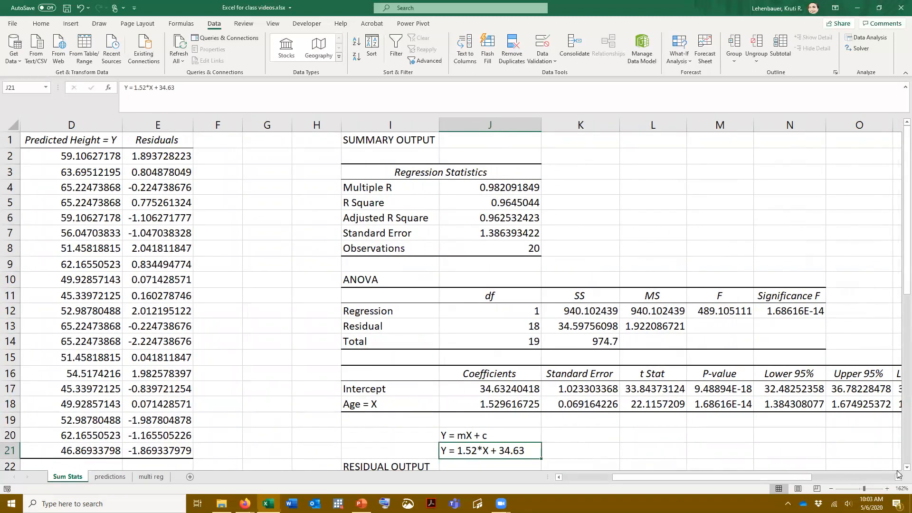
left_click(899, 477)
left_click(898, 478)
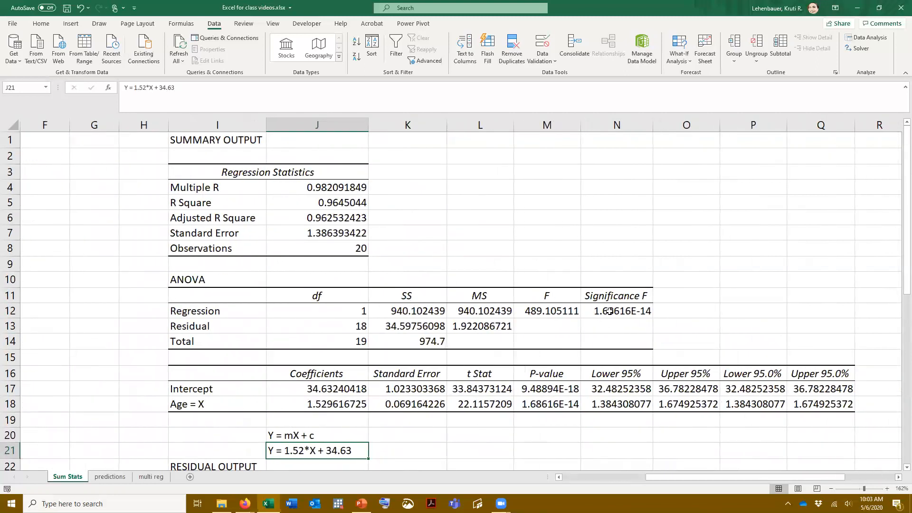
left_click(610, 312)
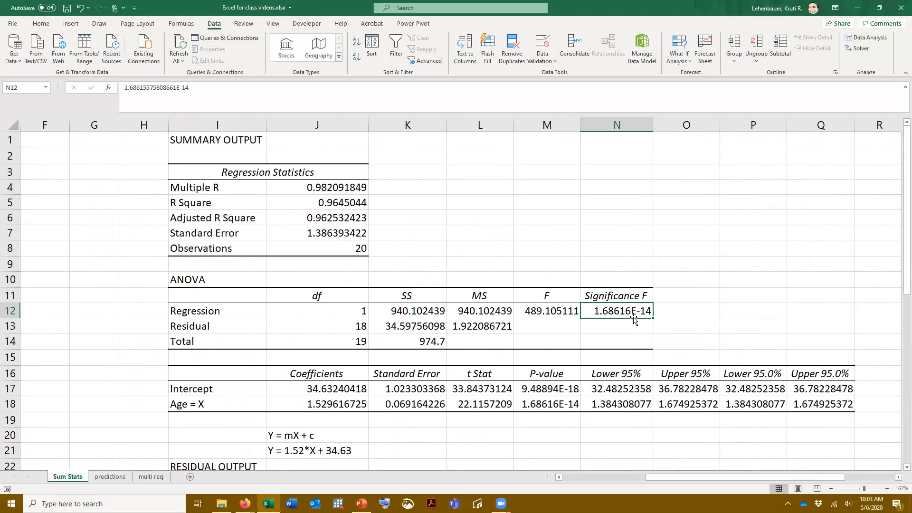
left_click_drag(561, 389, 566, 403)
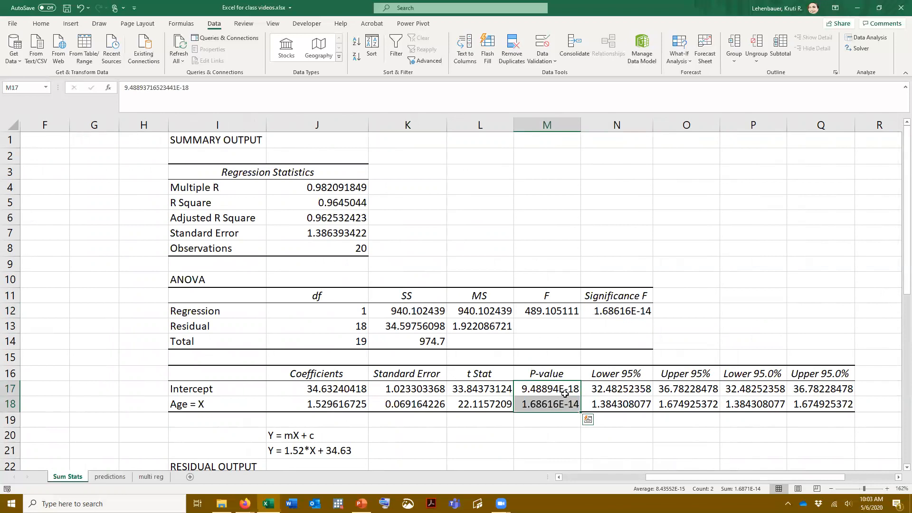
Format the Significance F value in N12 as Number and extend it to 17 decimal places
left_click(628, 311)
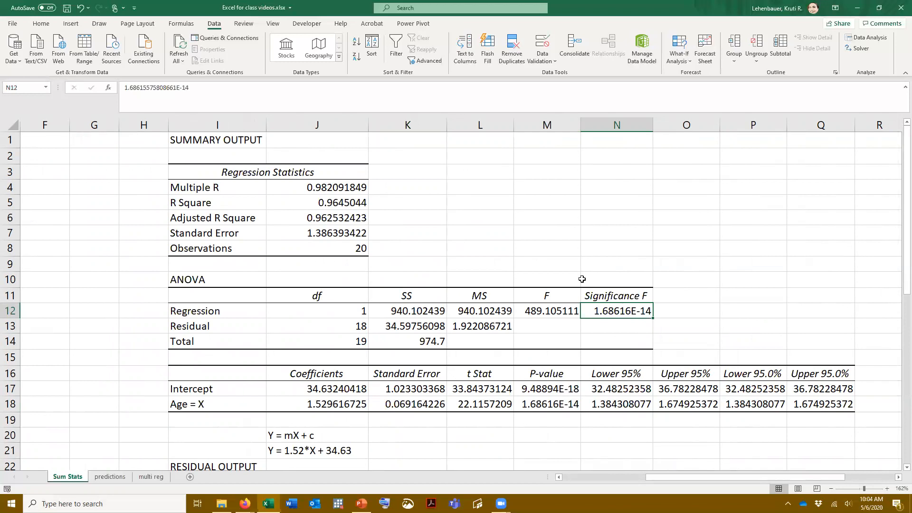
left_click(50, 26)
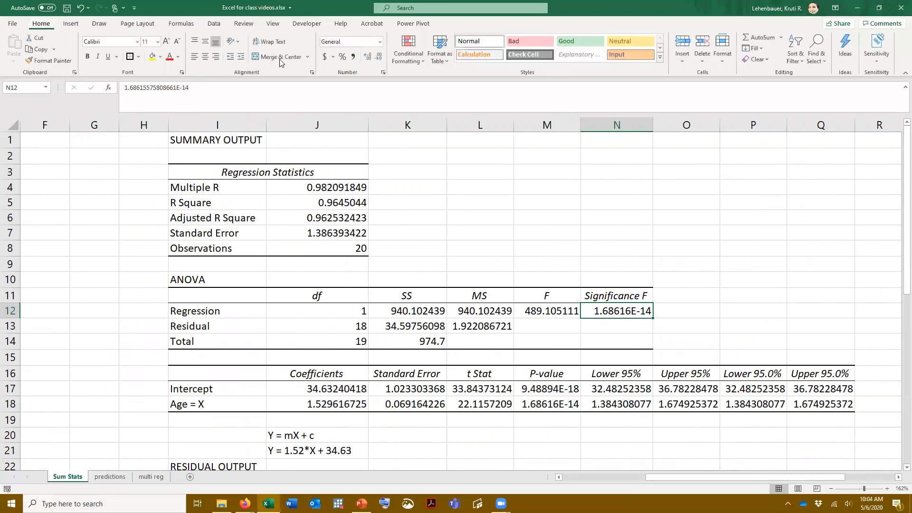
left_click(381, 41)
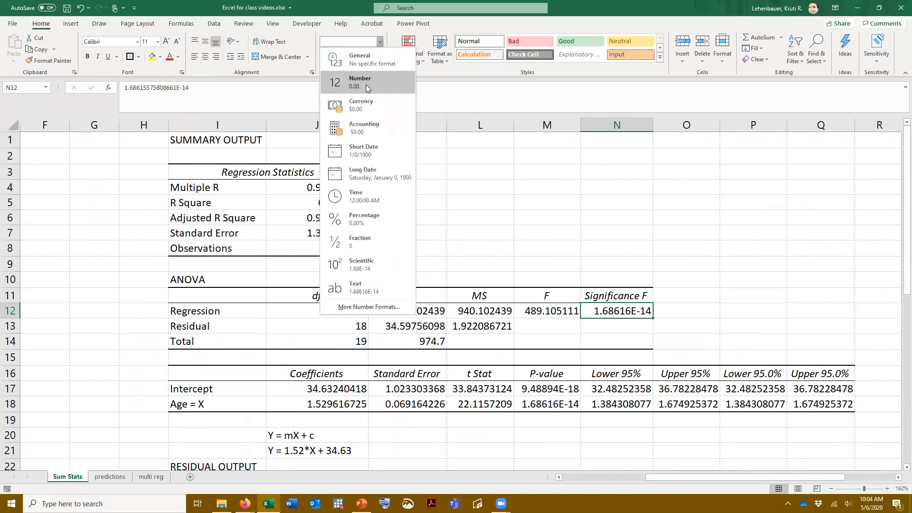
left_click(367, 84)
left_click(368, 57)
left_click(368, 57)
left_click(368, 57)
left_click(368, 57)
left_click(368, 57)
left_click(367, 57)
left_click(367, 57)
left_click(368, 57)
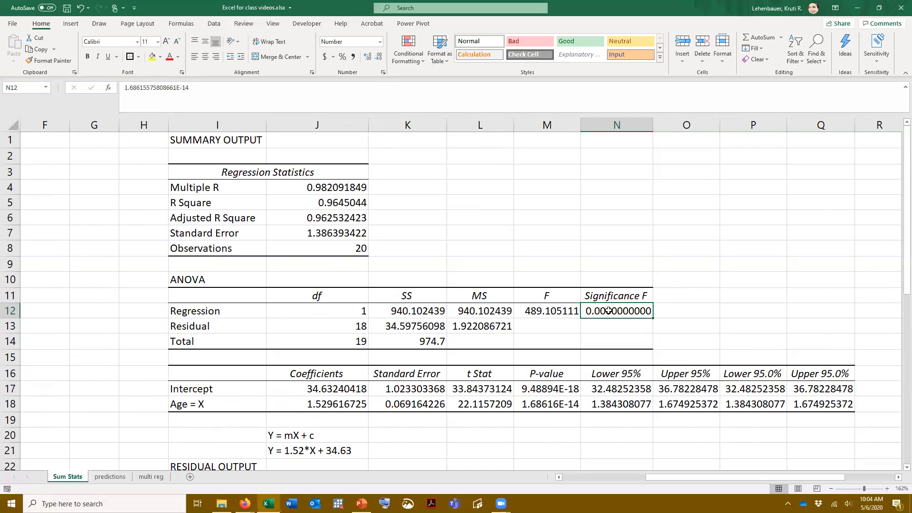
left_click(367, 57)
left_click(366, 57)
left_click(367, 57)
left_click(367, 57)
left_click(367, 57)
left_click(367, 57)
left_click(366, 57)
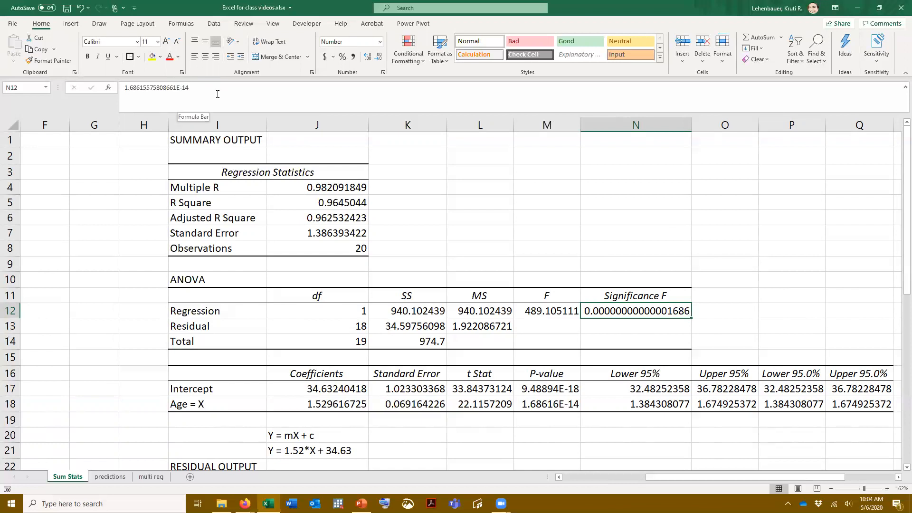
Examine the exponent of the Significance F value in N12, leaving the cell's content unedited
left_click_drag(179, 88, 187, 90)
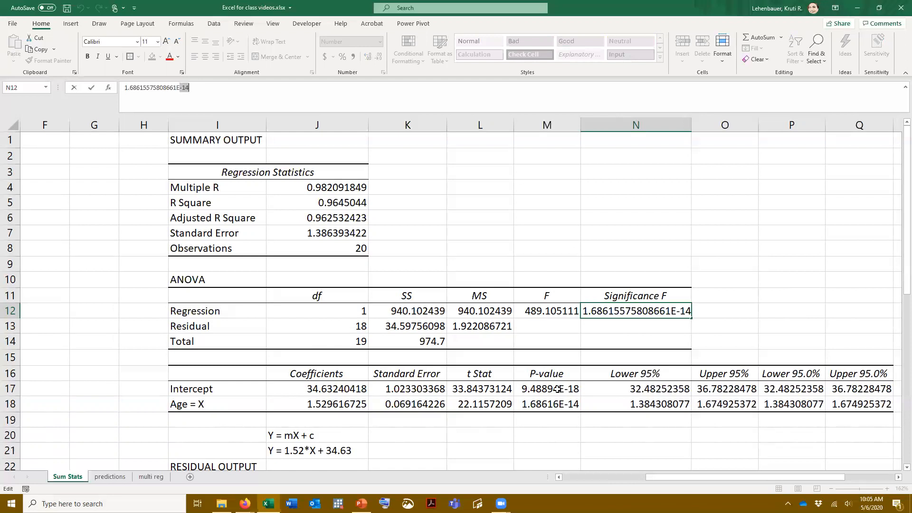
left_click_drag(720, 477, 671, 477)
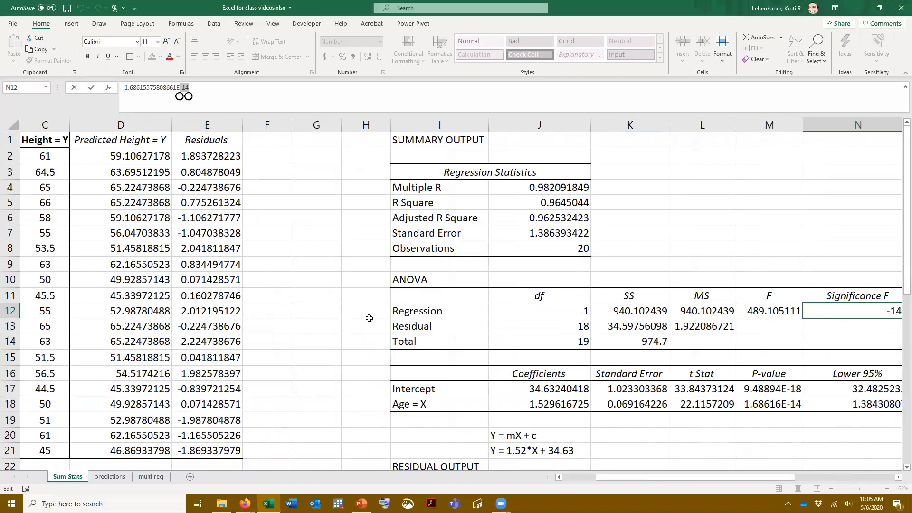
left_click(370, 321)
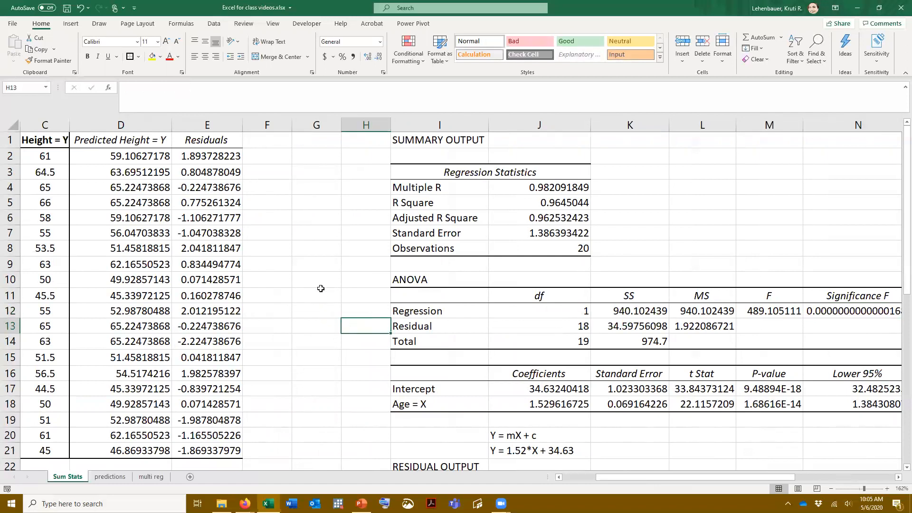
Fill the slope yellow in both the regression output's Age coefficient (J18) and the slope cell B23
left_click_drag(760, 477, 724, 477)
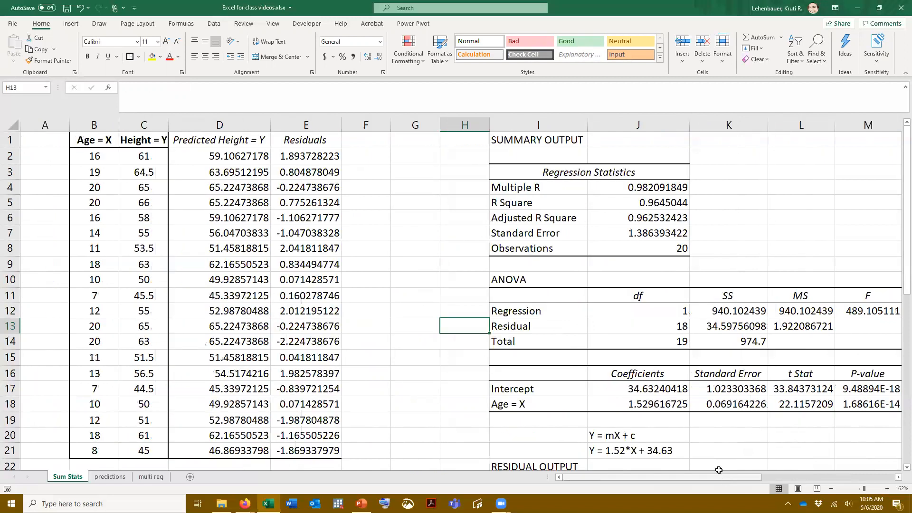
scroll(456, 270, "down", 1)
scroll(442, 268, "up", 1)
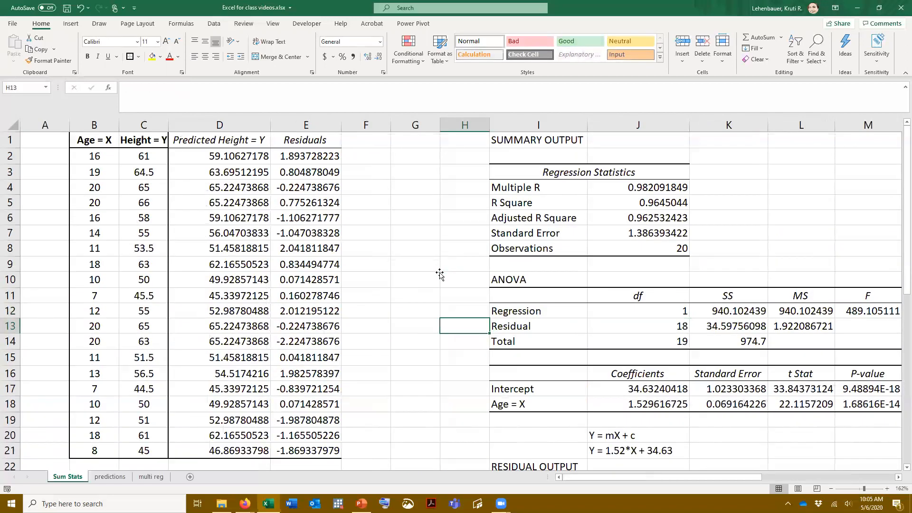
scroll(426, 266, "down", 2)
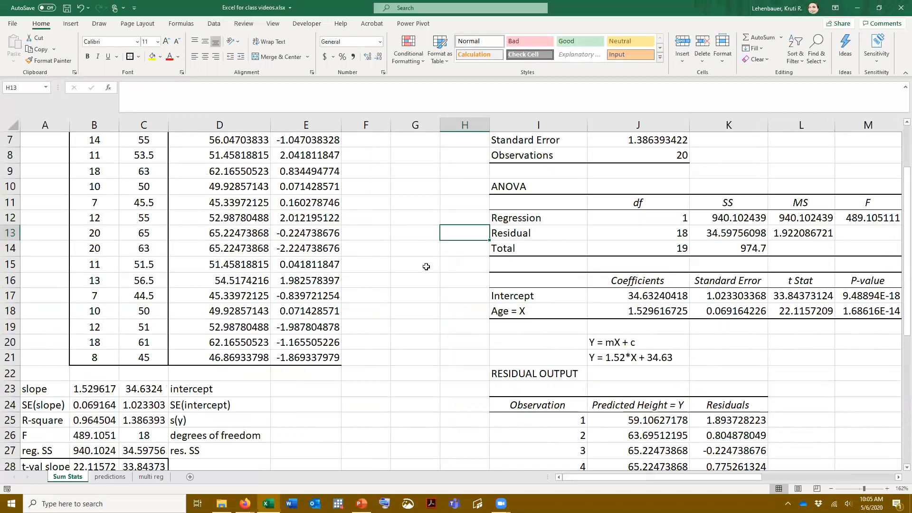
scroll(426, 267, "up", 2)
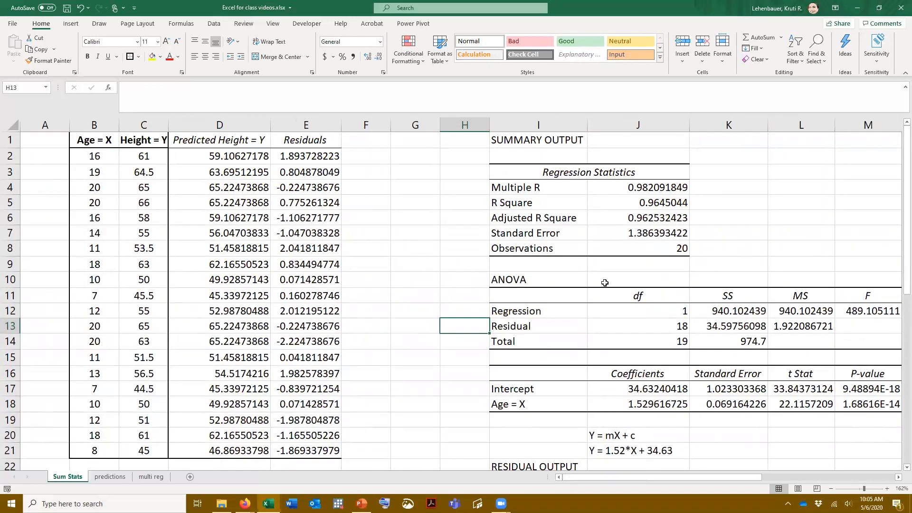
scroll(402, 234, "down", 3)
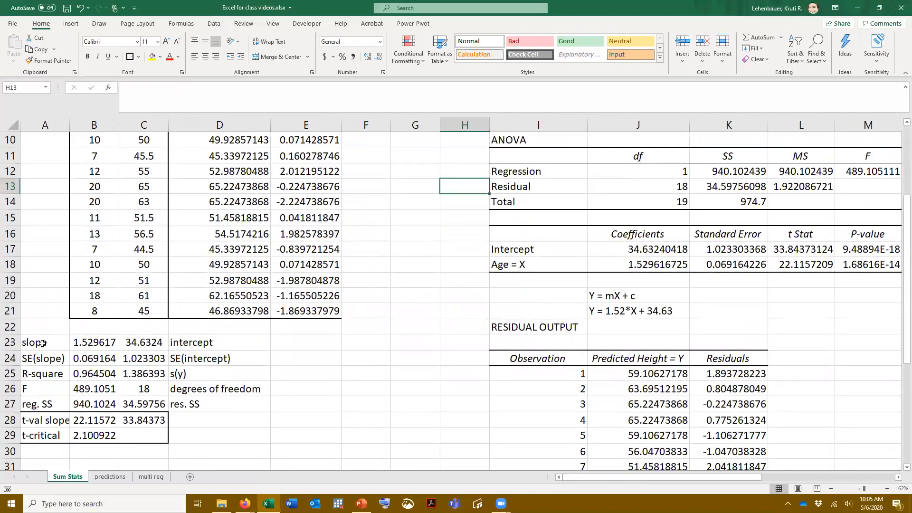
left_click(652, 266)
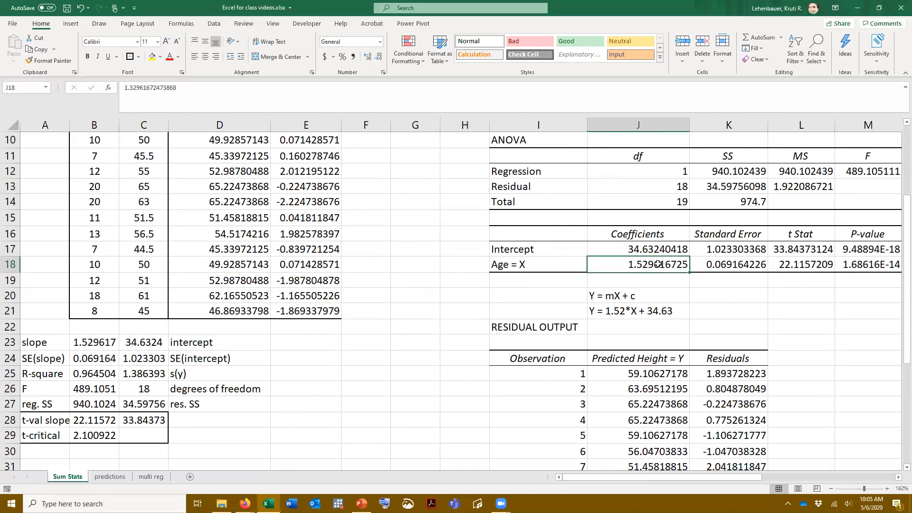
left_click(152, 56)
left_click(99, 341)
left_click(152, 56)
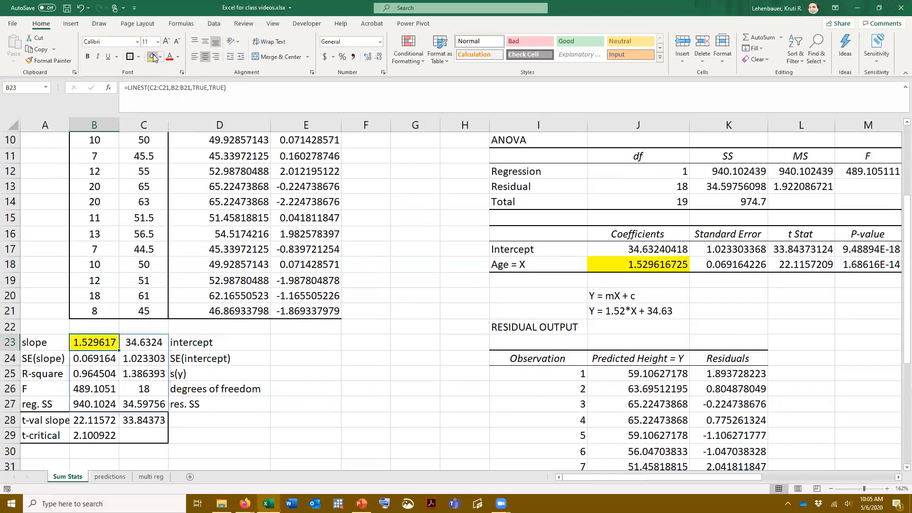
Fill the intercept orange in both the regression output's coefficient cell J17 and the intercept cell C23
left_click(648, 248)
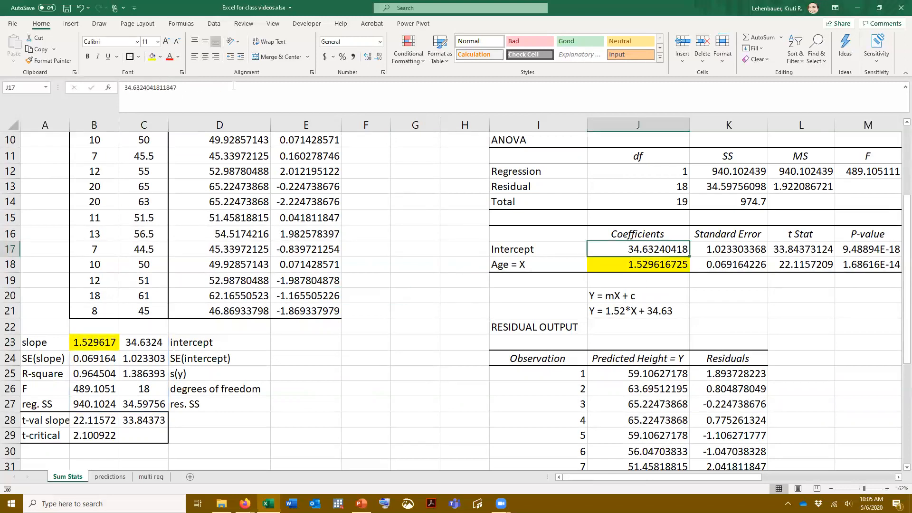
left_click(160, 57)
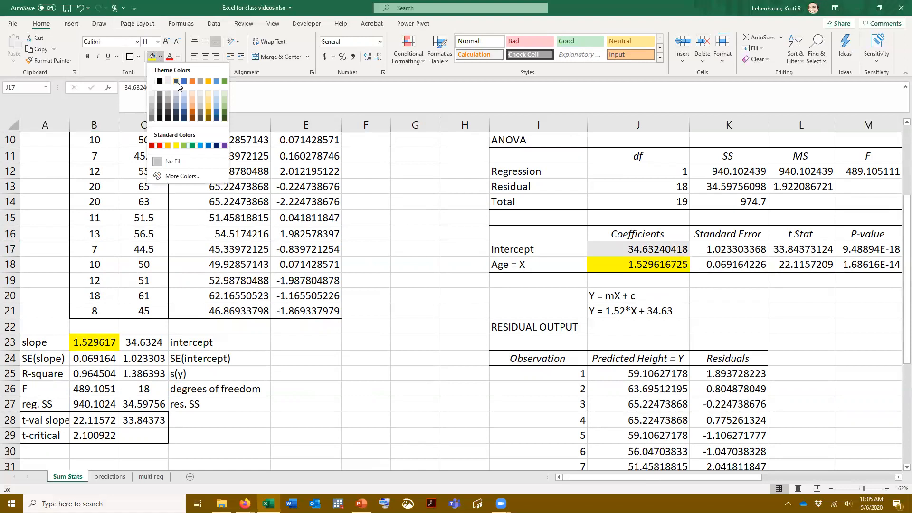
left_click(191, 82)
left_click(145, 343)
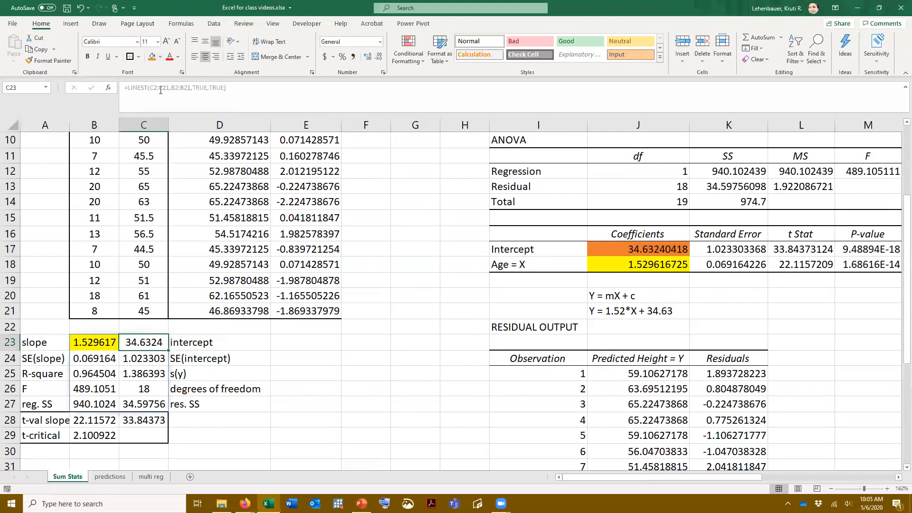
left_click(153, 57)
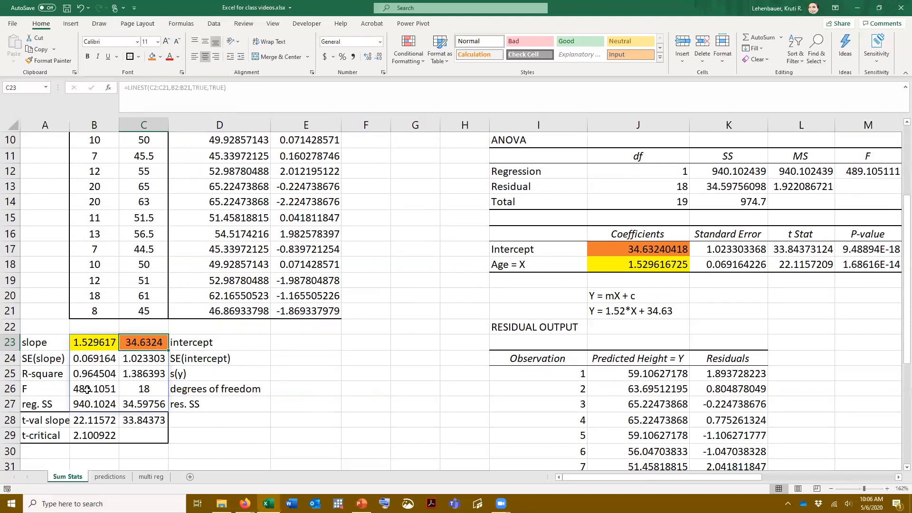
Compare the ANOVA table's residual df in J13 with the degrees of freedom in C26
left_click(665, 189)
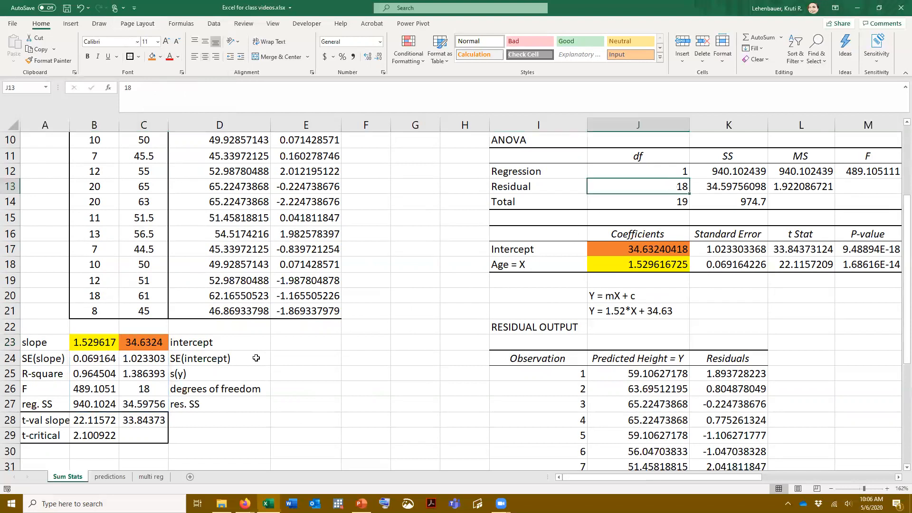
left_click(148, 390)
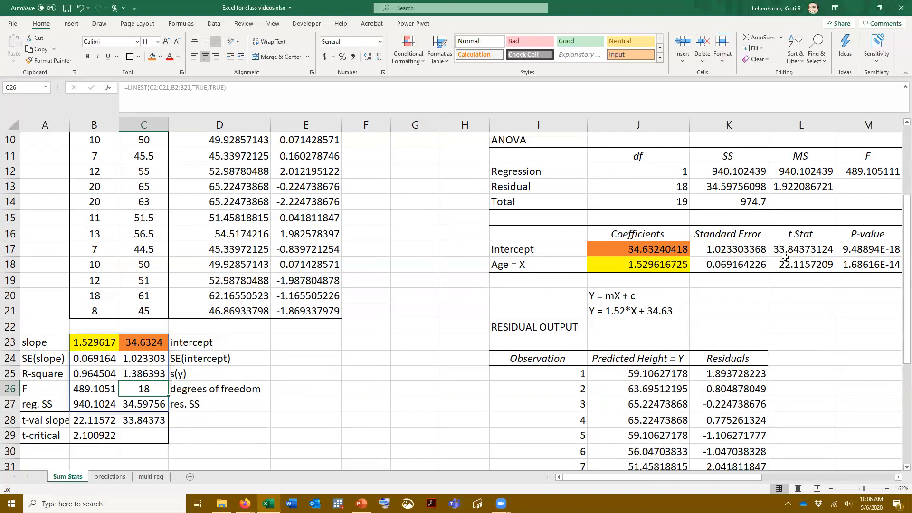
Begin a LINEST formula in E23 with heights C2:C21 as known y's and ages B2:B21 as known x's
left_click(287, 343)
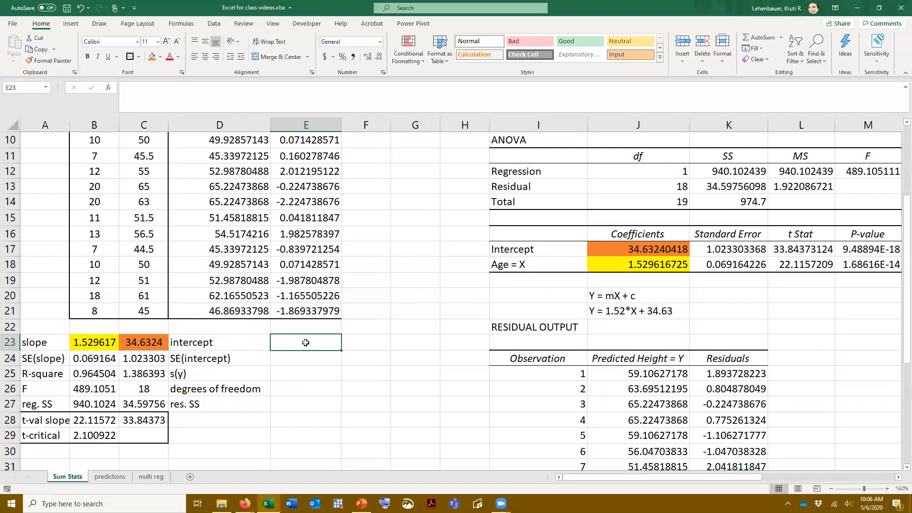
type("=line")
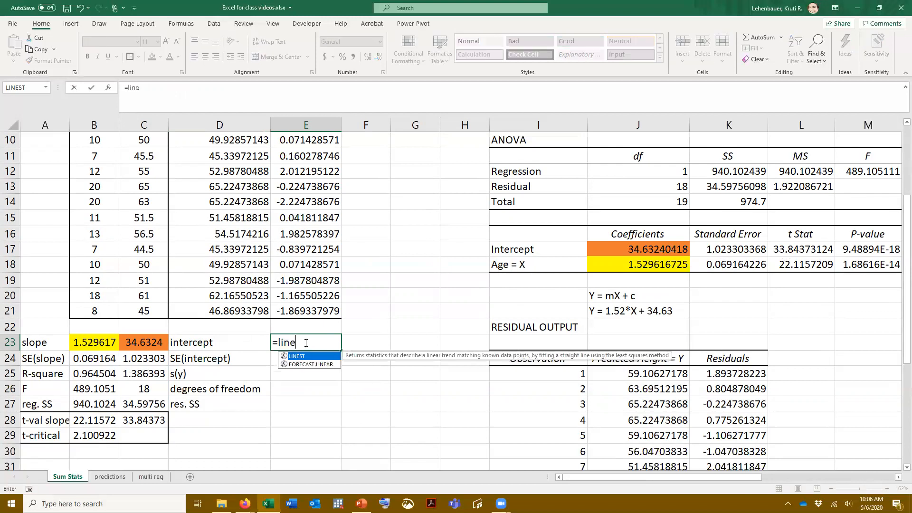
type("st(")
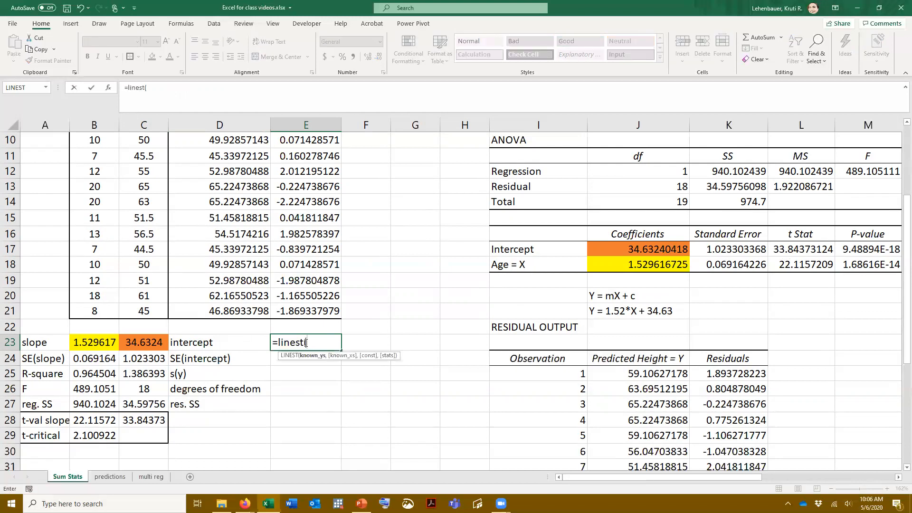
scroll(361, 314, "up", 3)
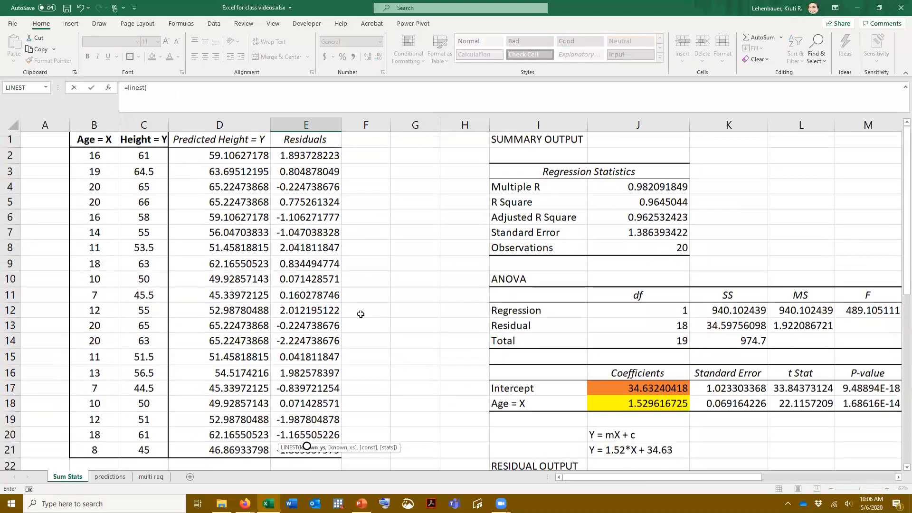
left_click_drag(146, 155, 136, 450)
scroll(355, 319, "down", 4)
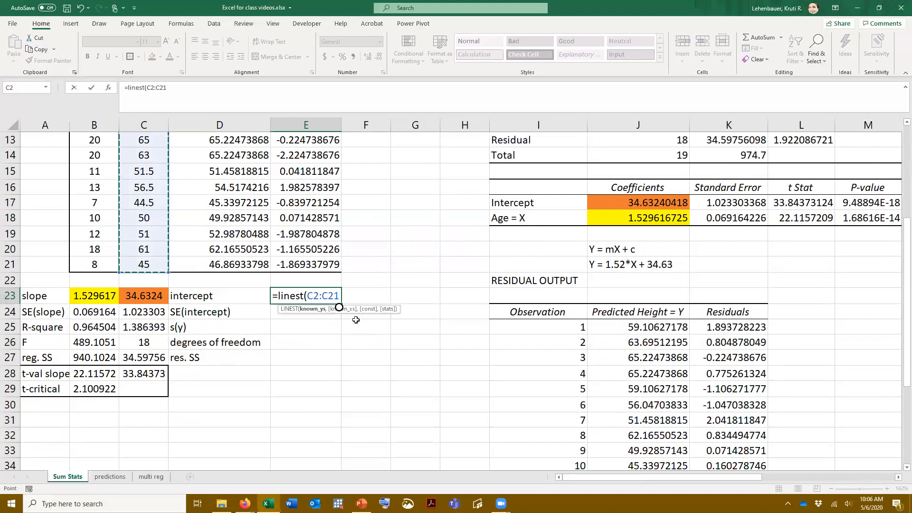
type(",")
scroll(356, 319, "up", 4)
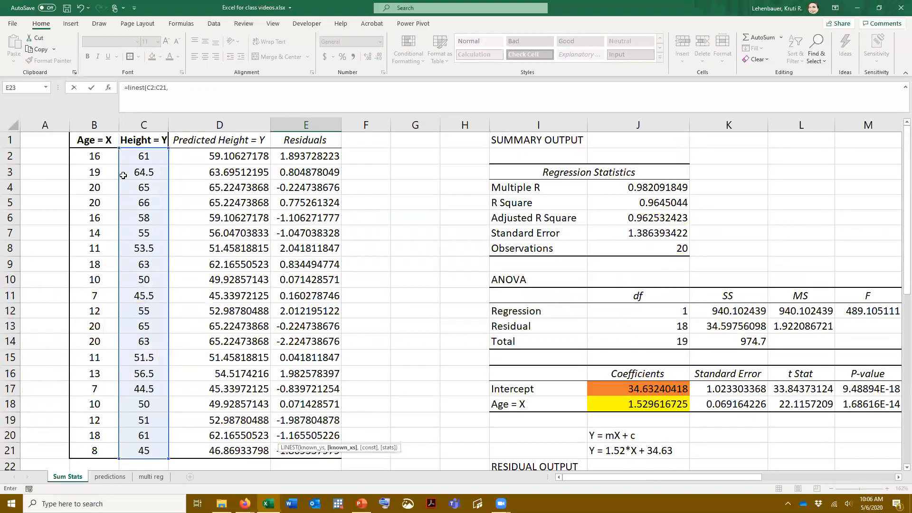
left_click_drag(95, 156, 72, 450)
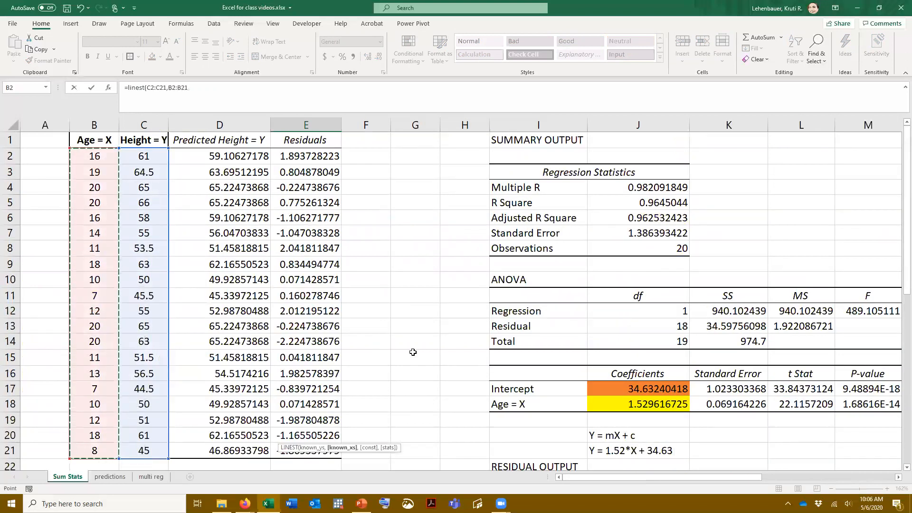
scroll(390, 345, "down", 4)
type(",")
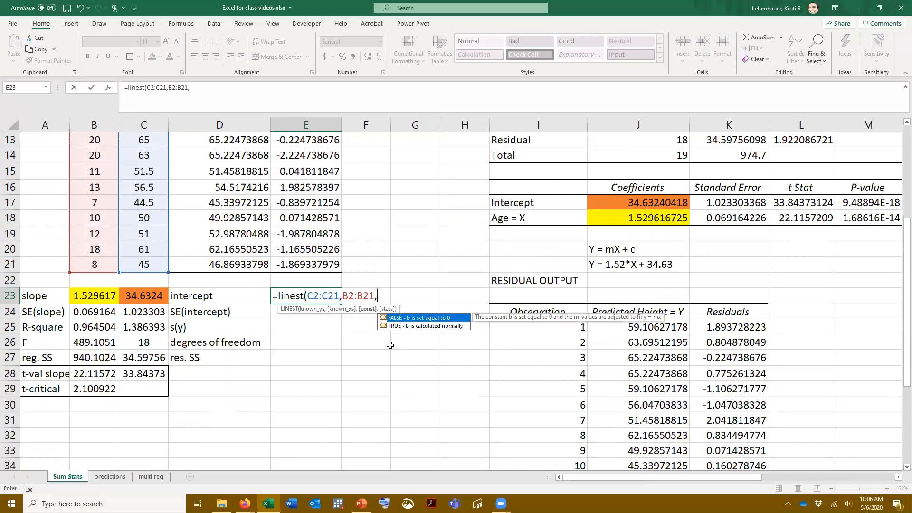
type("true,")
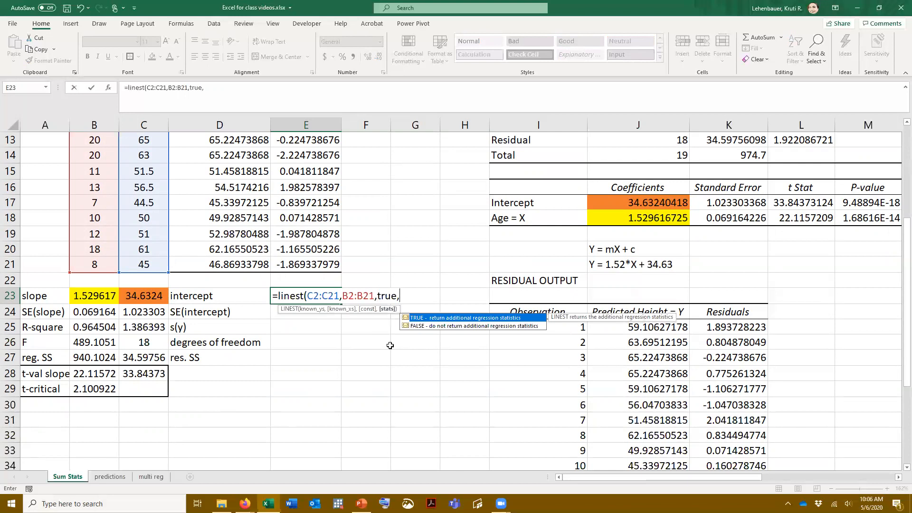
type("true)")
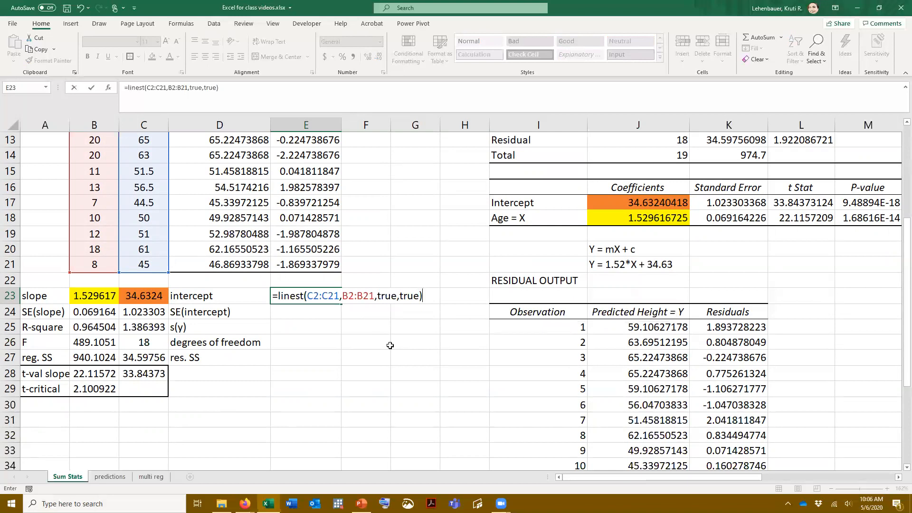
Set the LINEST formula's constant and statistics arguments to TRUE and enter the completed formula
key("Return")
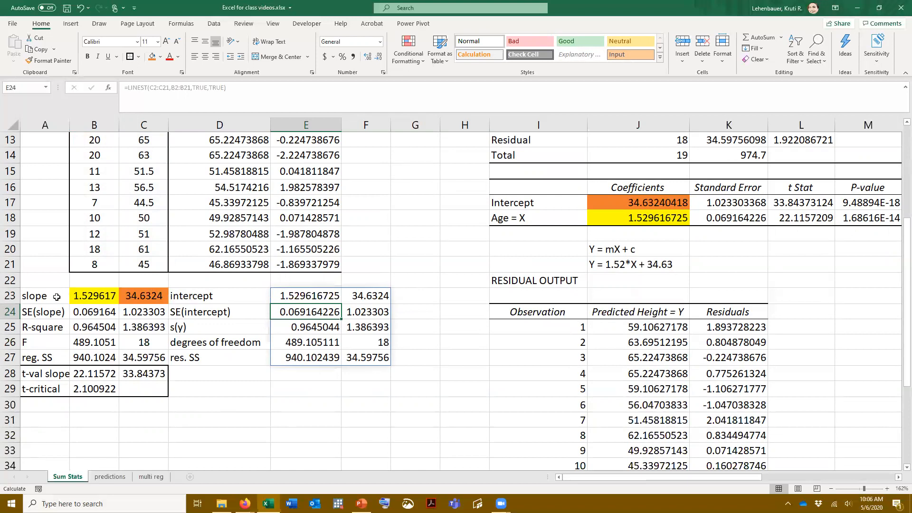
Compare the LINEST slope in E23 and its standard errors with the regression output's standard errors in K17 and K18
left_click(300, 296)
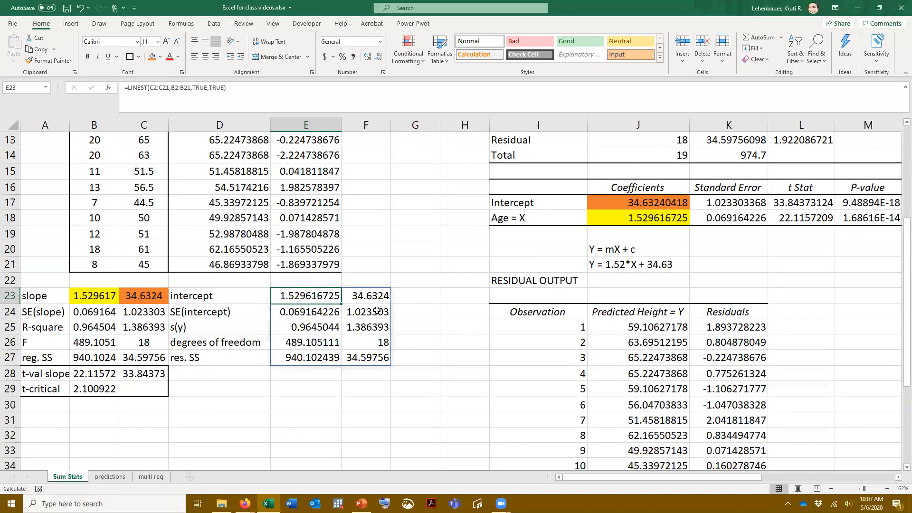
left_click(725, 202)
key("Down")
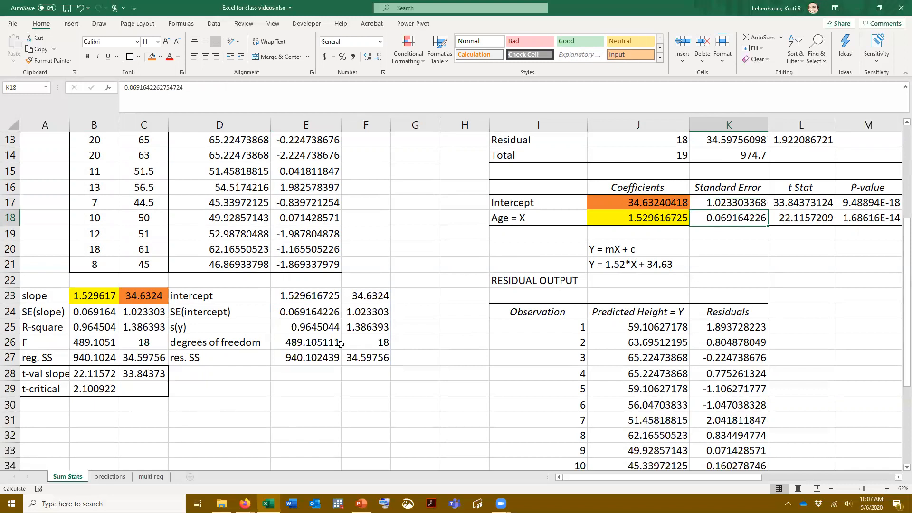
Compare the LINEST R-square in E25 with R Square in the regression statistics at J5
left_click(302, 328)
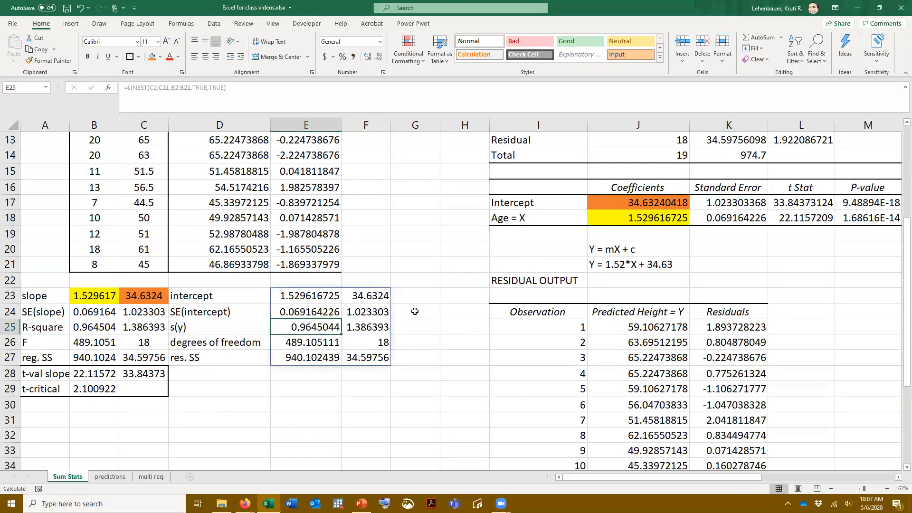
scroll(485, 299, "up", 4)
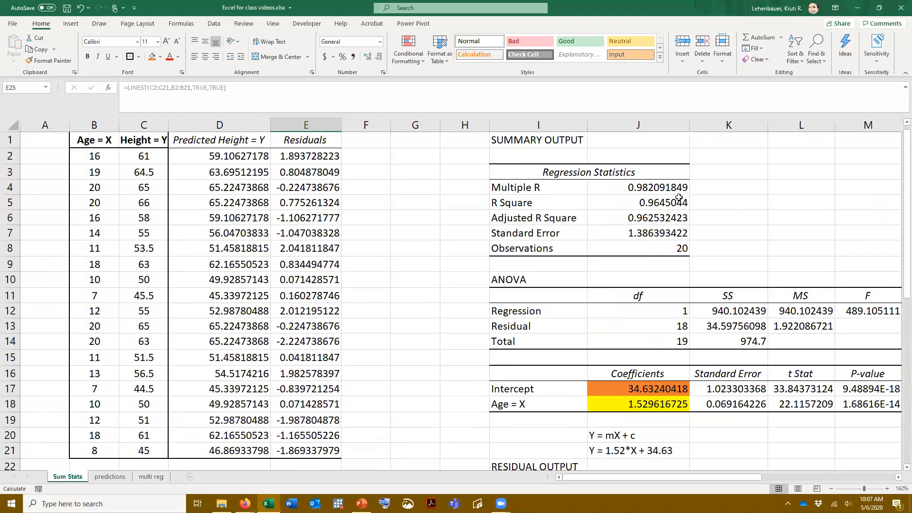
left_click(656, 205)
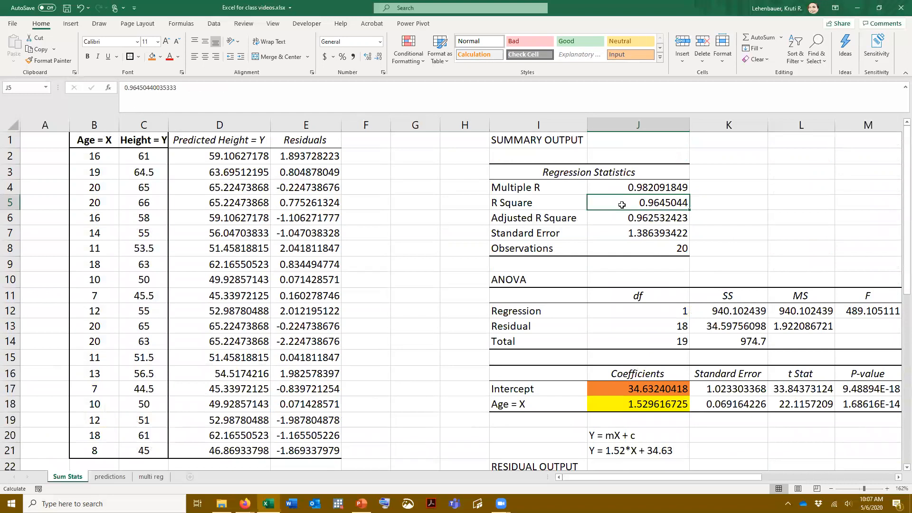
scroll(638, 276, "down", 1)
scroll(638, 275, "down", 5)
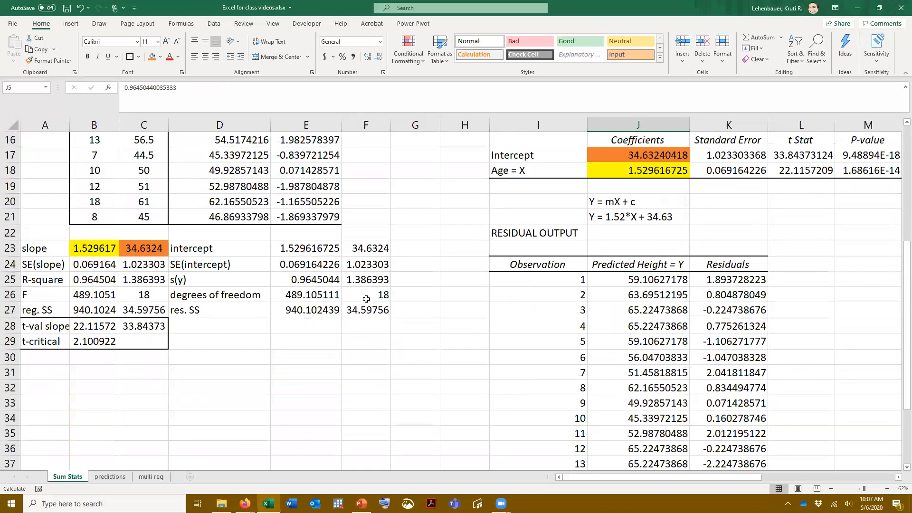
left_click(315, 279)
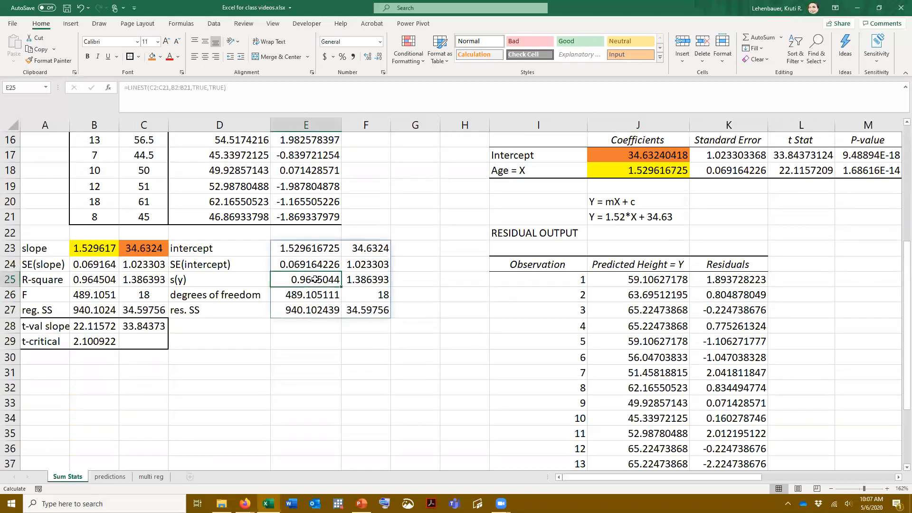
Check LINEST's s(y), F, degrees of freedom and sums of squares in E25:F27 against the summary output and ANOVA table
left_click(373, 280)
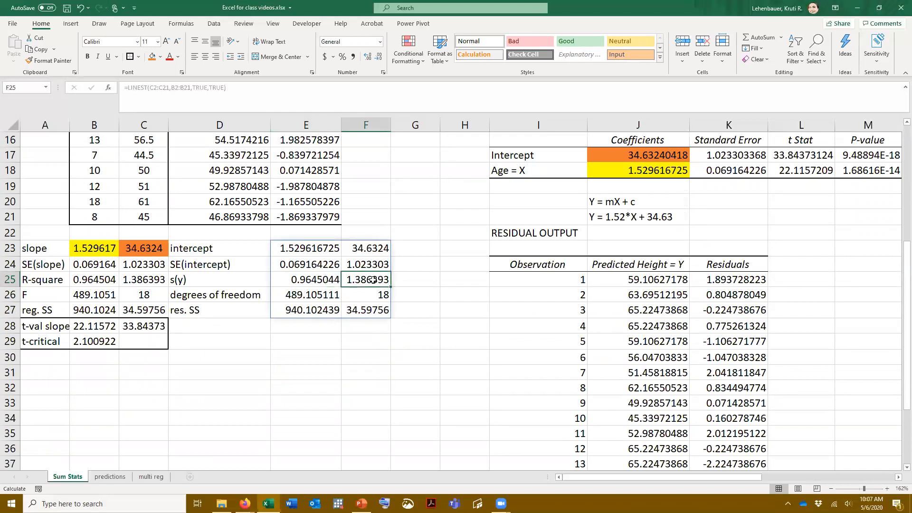
left_click(299, 297)
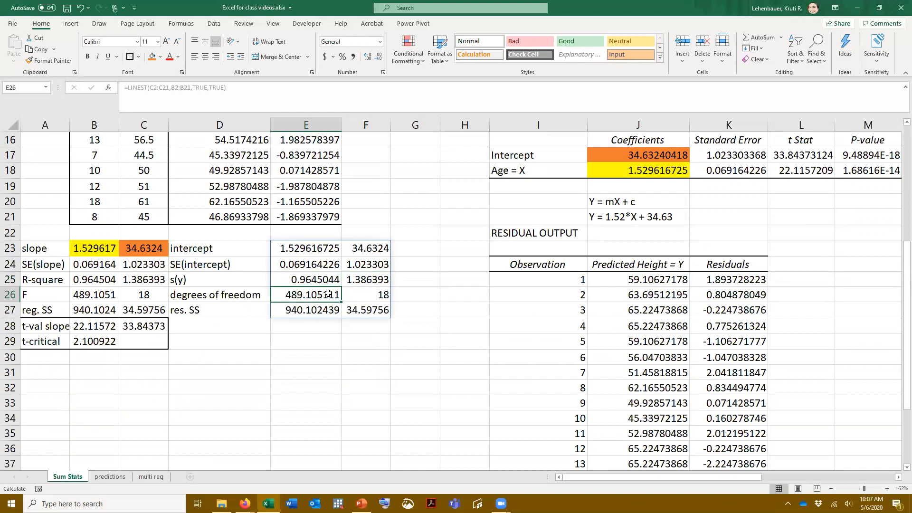
left_click(382, 293)
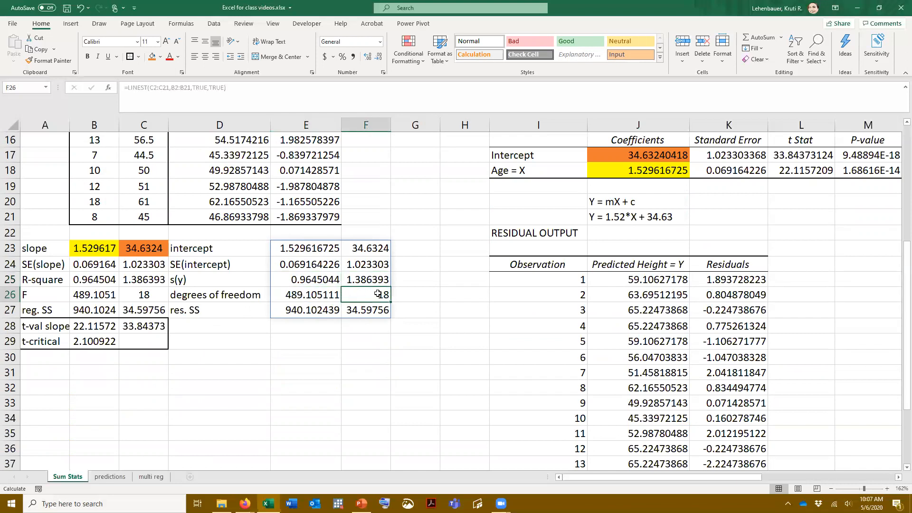
left_click(325, 311)
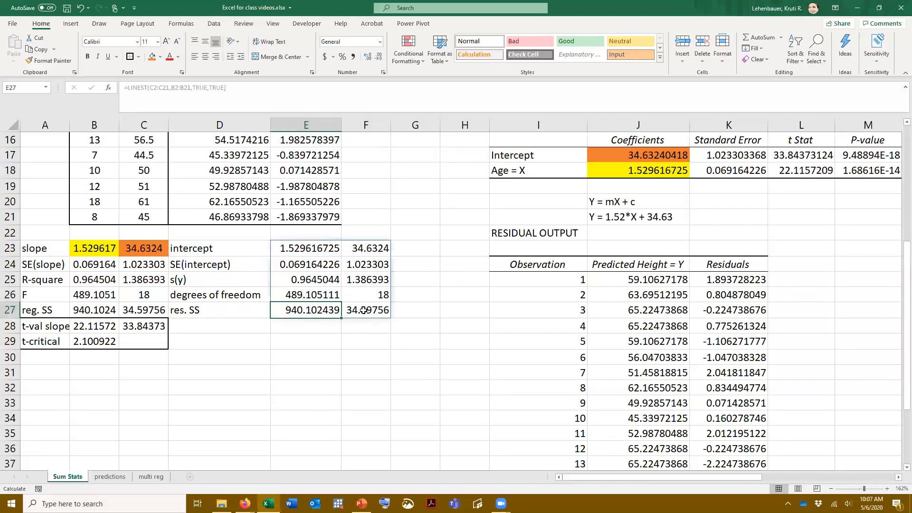
left_click(364, 310)
scroll(818, 303, "up", 3)
scroll(819, 303, "up", 2)
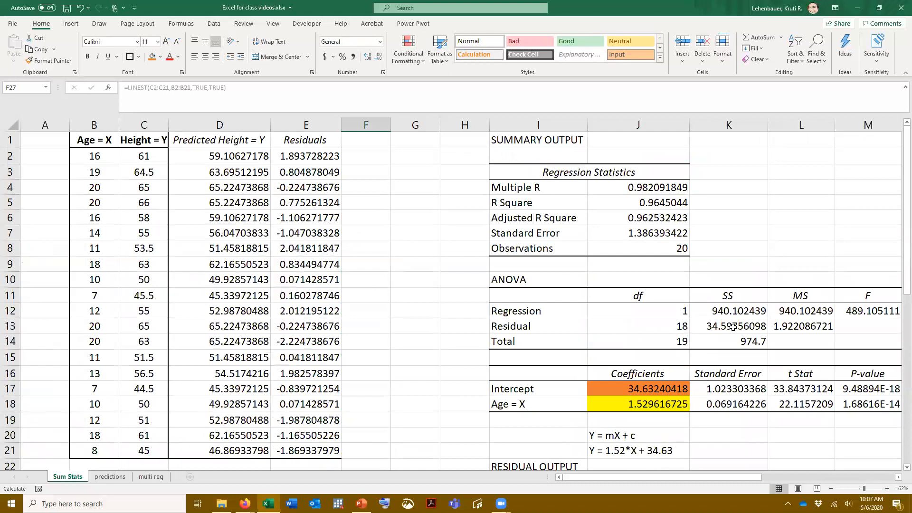
scroll(728, 326, "down", 4)
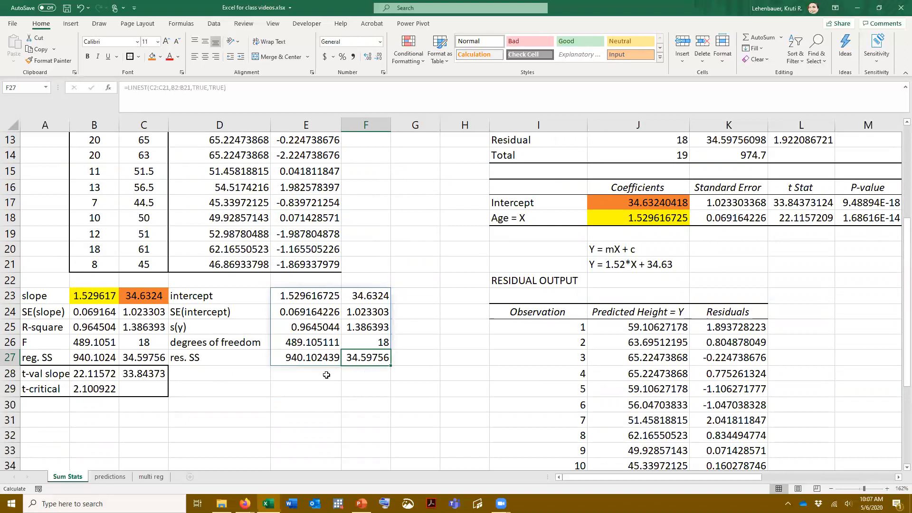
Examine how the t-values in B28 and C28 divide the slope and intercept by their standard errors
left_click(309, 295)
left_click(308, 311)
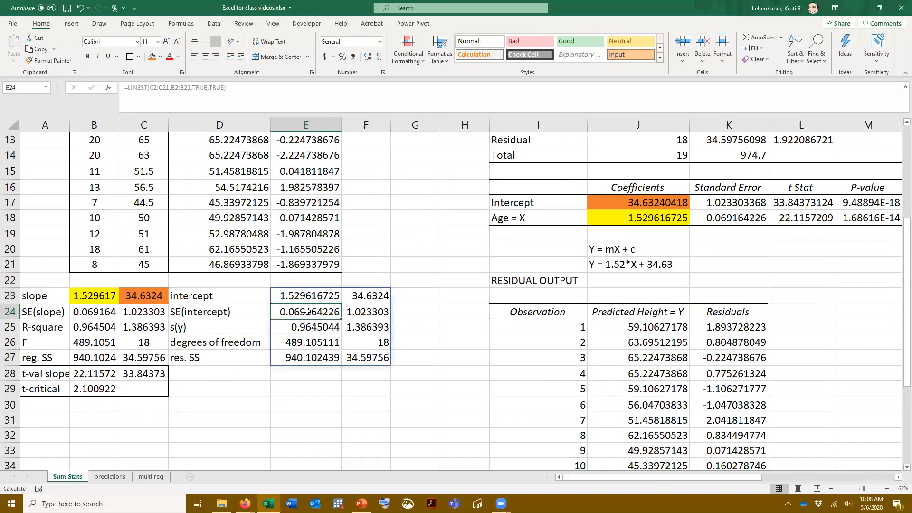
left_click(371, 293)
left_click(371, 312)
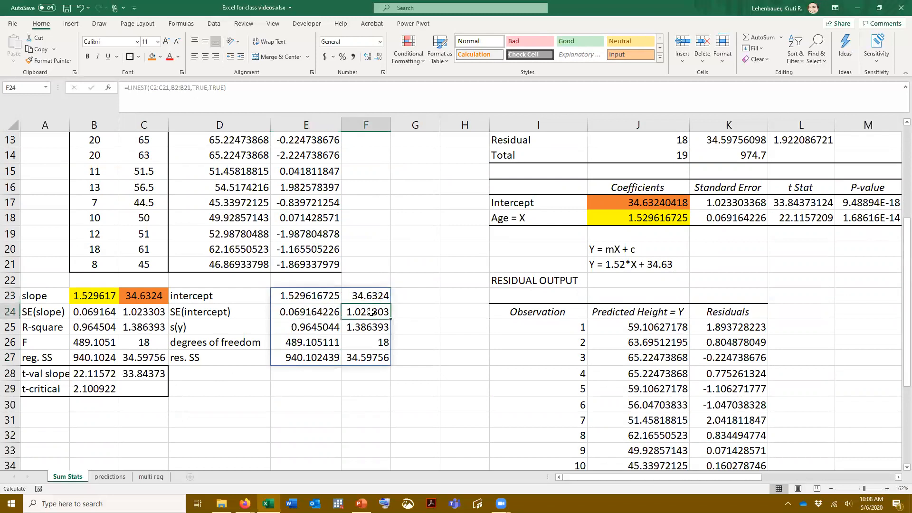
left_click(89, 373)
left_click(179, 90)
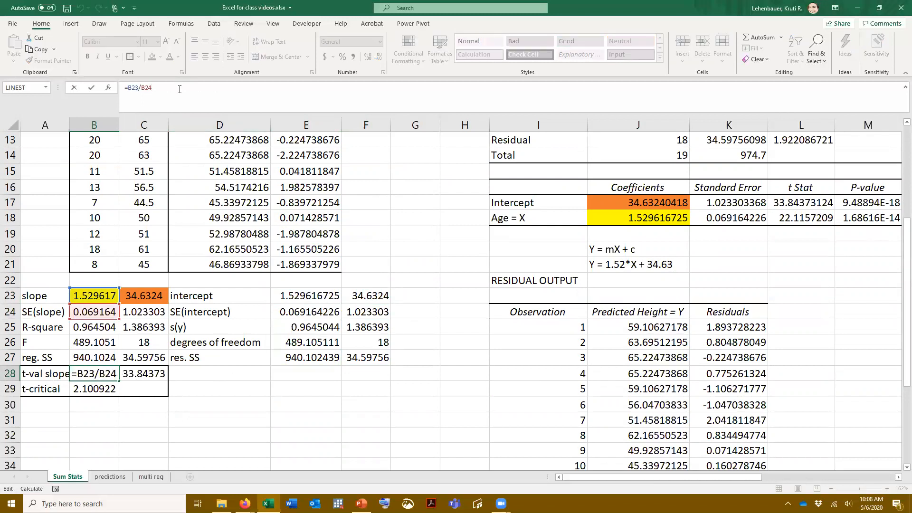
key("Tab")
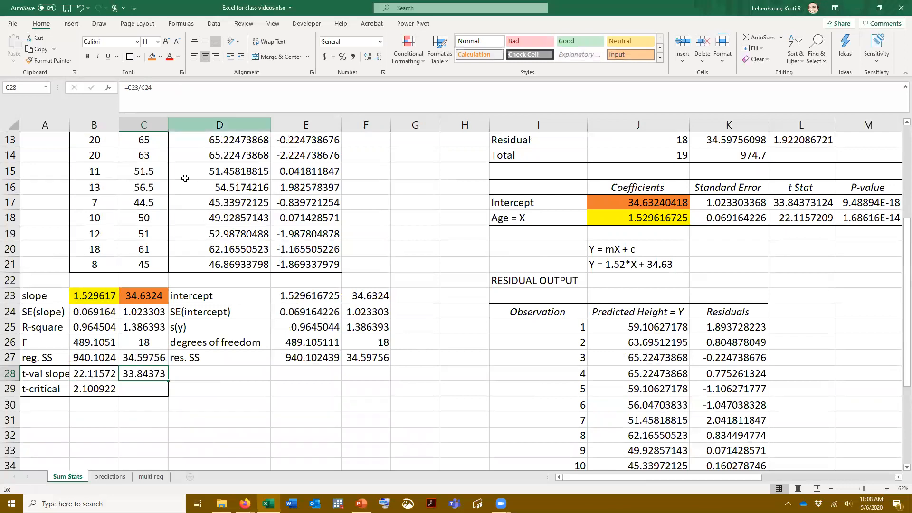
left_click(88, 373)
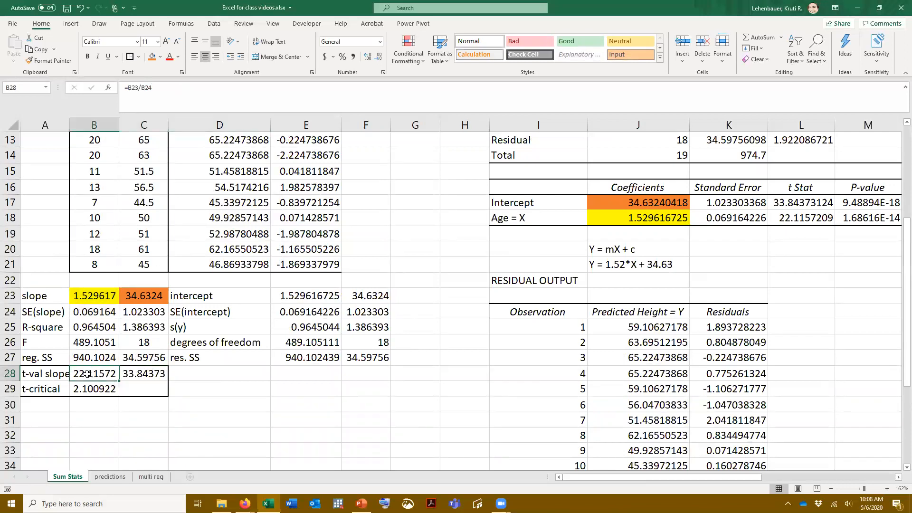
Draw a black arrow linking the slope's t-value in B28 to the Age t Stat in L18, and delete it
left_click(71, 23)
left_click(131, 60)
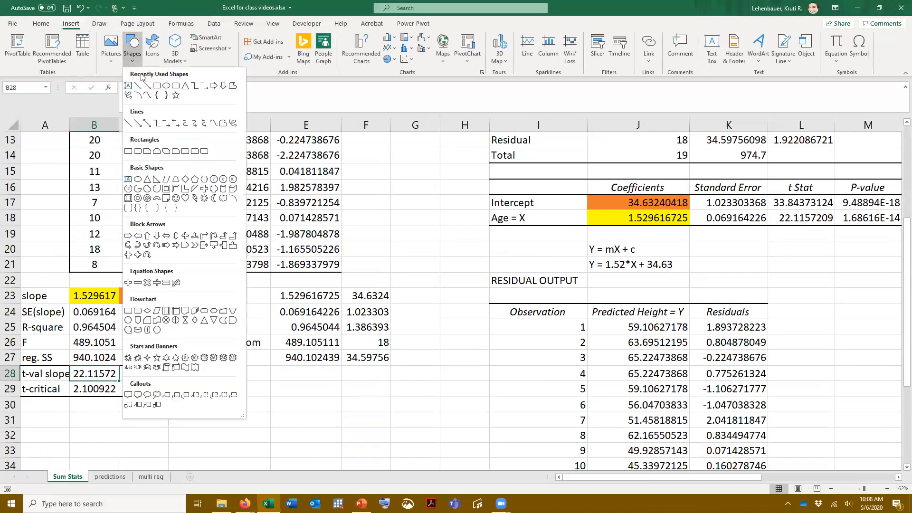
left_click(147, 86)
mouse_move(101, 373)
left_mouse_down()
mouse_move(537, 233)
mouse_move(789, 217)
left_mouse_up()
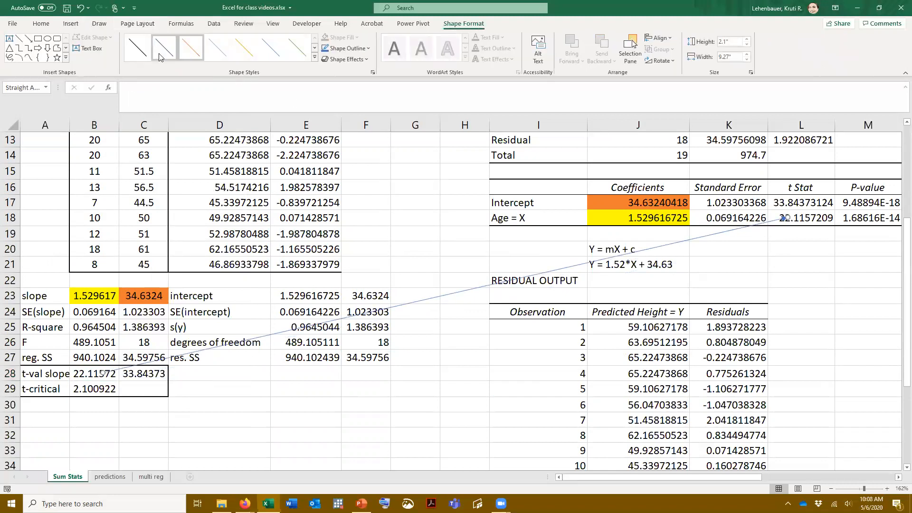
left_click(139, 48)
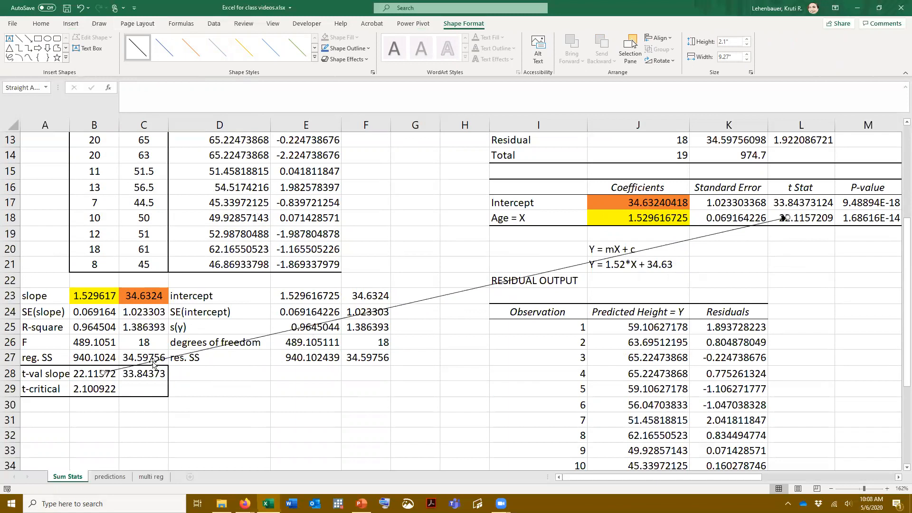
key("Delete")
left_click(405, 377)
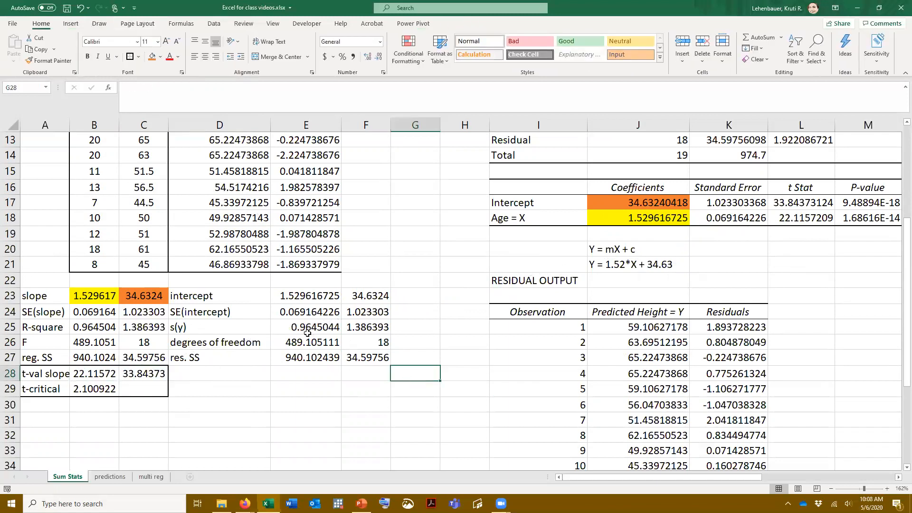
Clear the duplicate LINEST results from E23:F27
left_click_drag(291, 294, 357, 357)
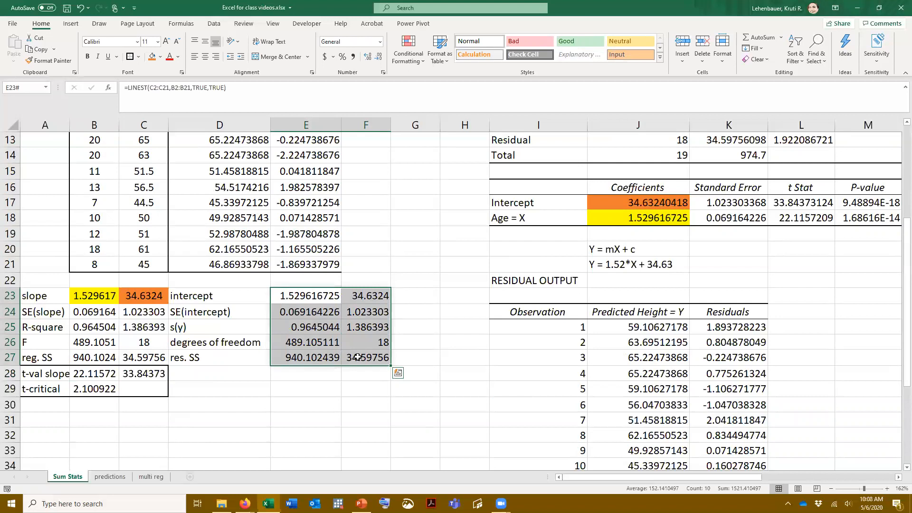
key("Delete")
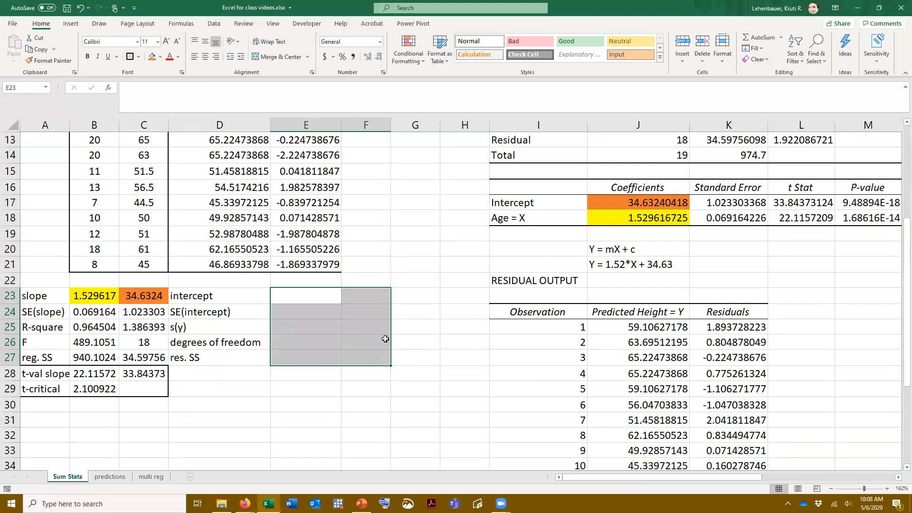
left_click(422, 342)
scroll(422, 341, "up", 4)
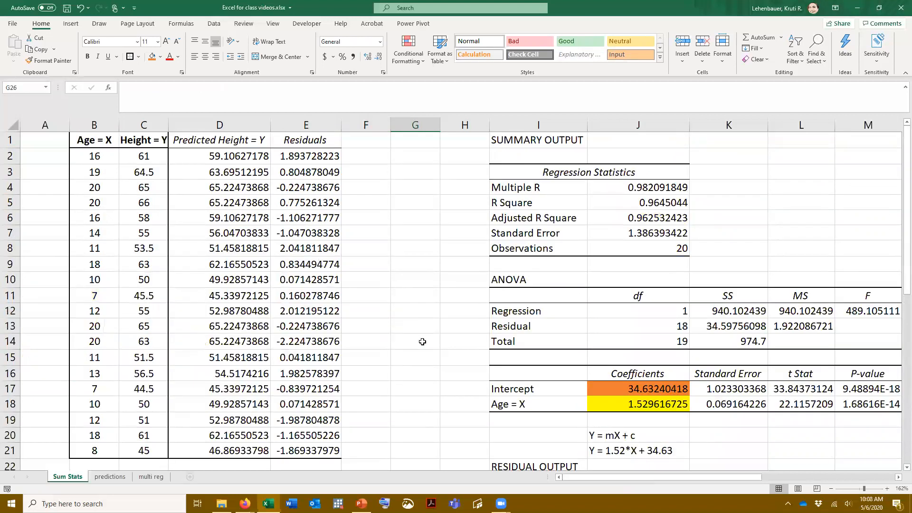
Open the multi reg sheet and examine its weight, age, gender, race and height columns with their units and codes
left_click(145, 476)
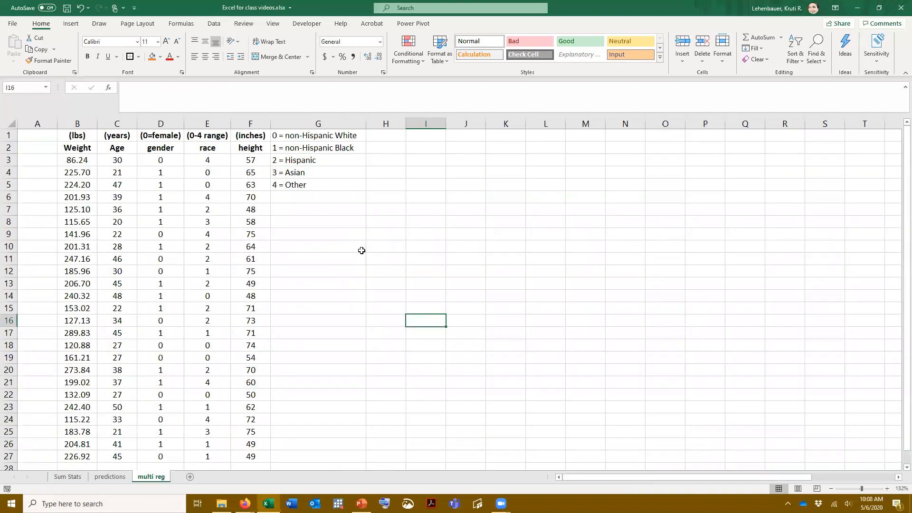
left_click(78, 147)
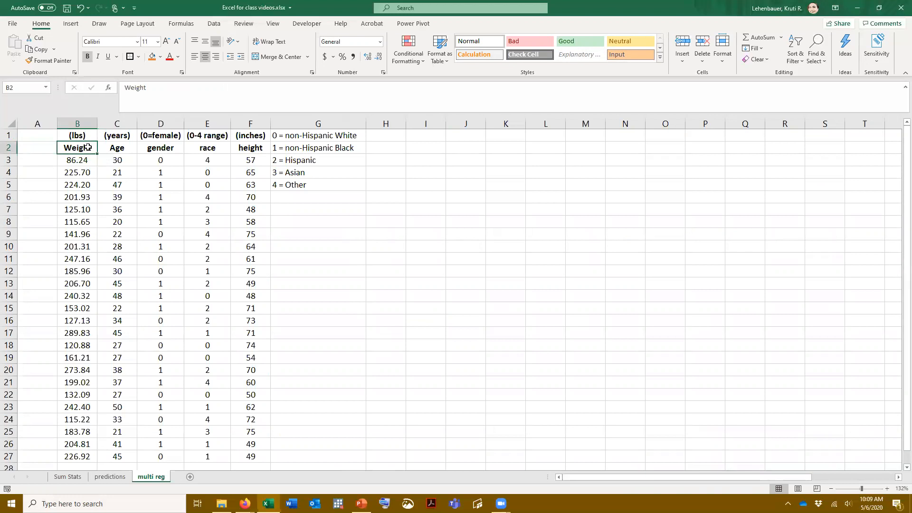
scroll(88, 148, "down", 1)
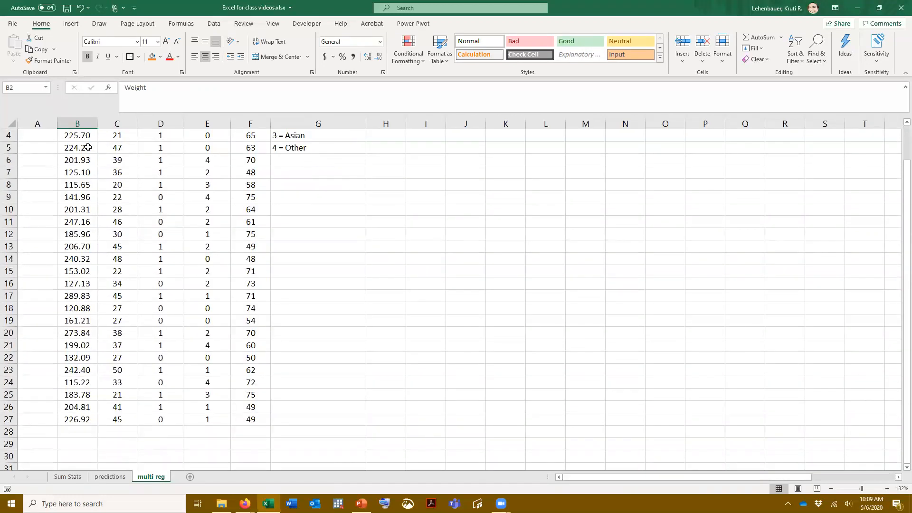
scroll(88, 147, "up", 1)
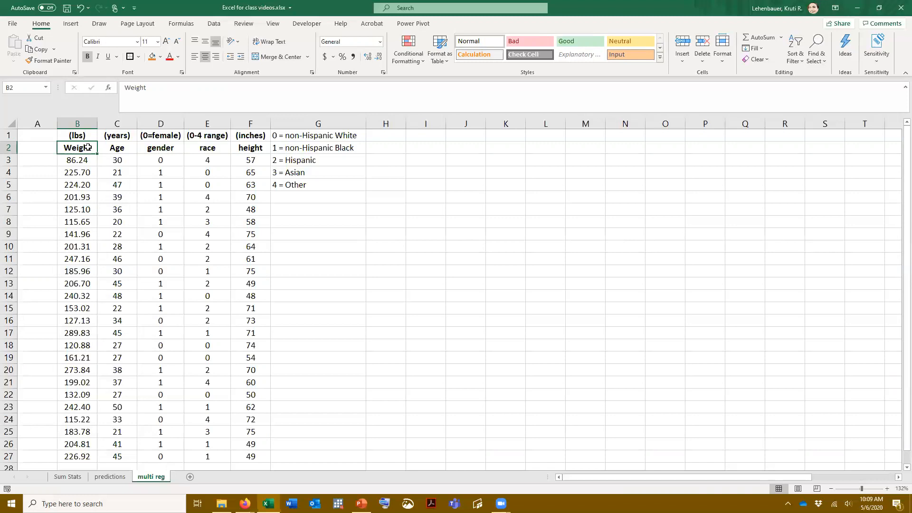
left_click(125, 148)
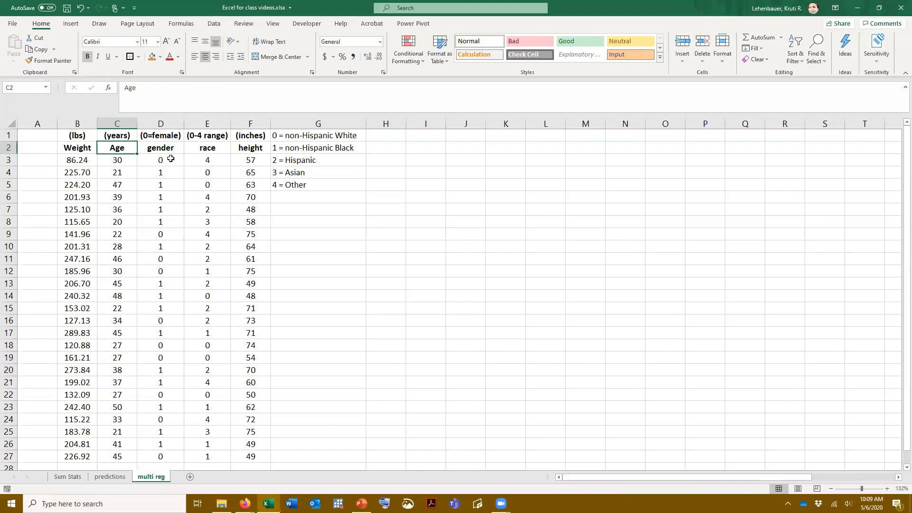
left_click(204, 151)
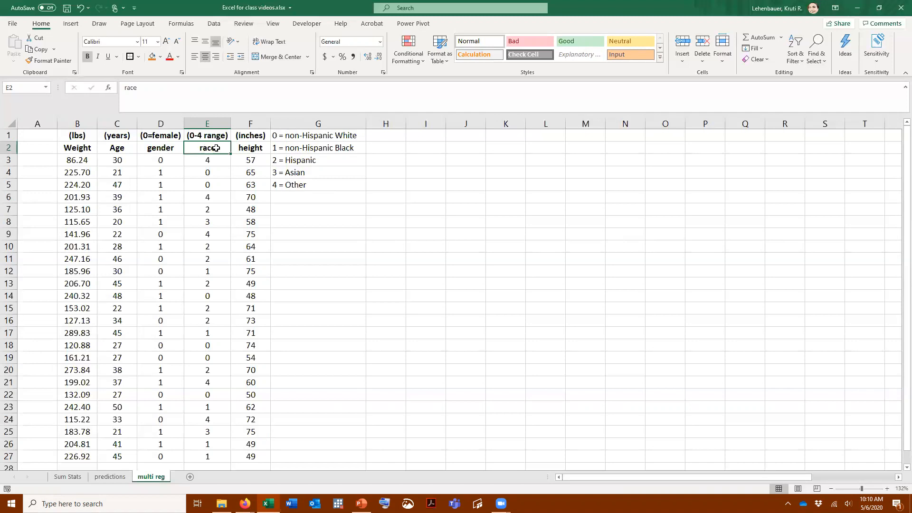
left_click_drag(207, 209, 207, 232)
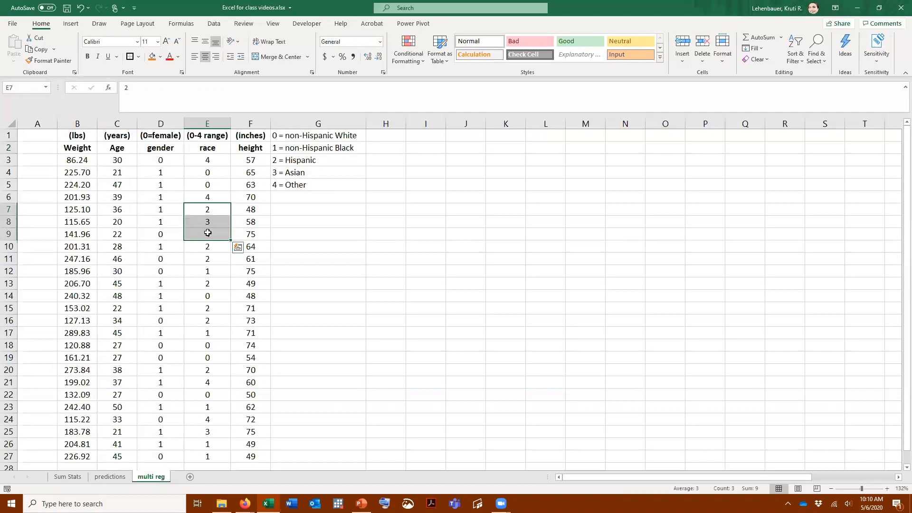
left_click(252, 148)
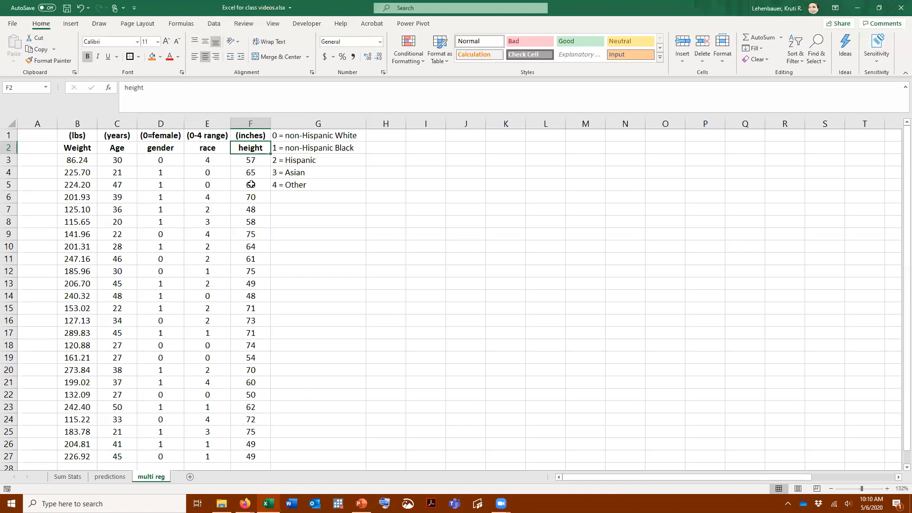
scroll(245, 203, "down", 1)
scroll(244, 205, "up", 1)
scroll(423, 145, "down", 4)
scroll(423, 145, "up", 4)
scroll(412, 193, "down", 1)
scroll(409, 197, "up", 1)
Open the Regression analysis tool and clear its previous input ranges and output range, with Labels and Residuals turned off
left_click(214, 23)
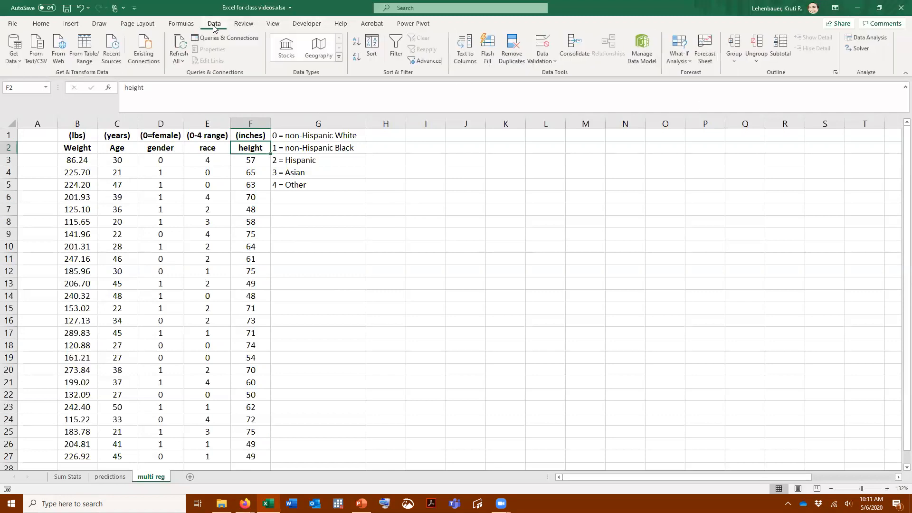
left_click(877, 37)
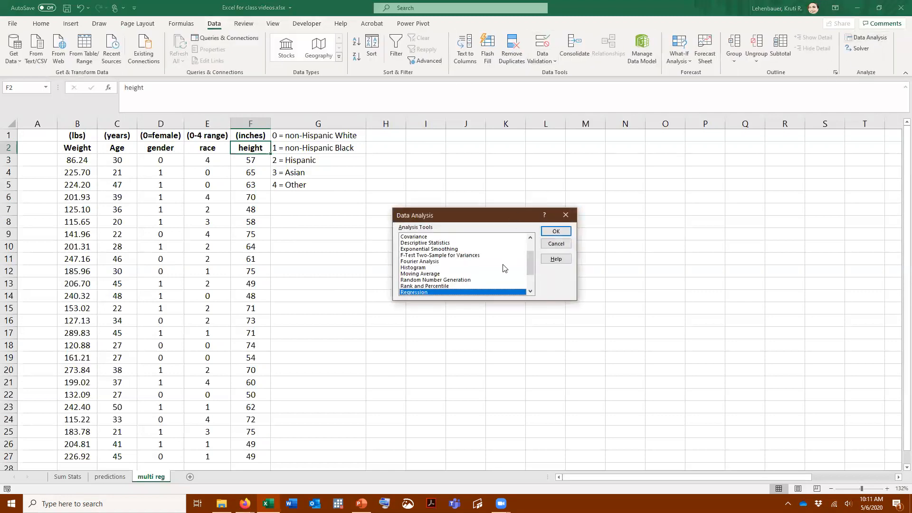
left_click(563, 233)
left_click_drag(513, 195, 452, 196)
key("BackSpace")
left_click_drag(516, 209, 475, 210)
key("BackSpace")
left_click(400, 224)
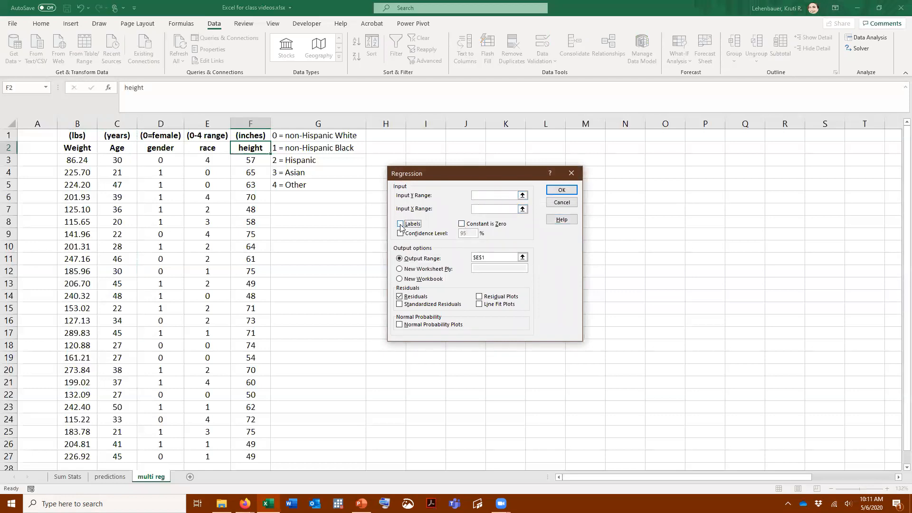
left_click_drag(497, 257, 437, 252)
key("BackSpace")
left_click(400, 297)
Set the regression's Y range to the weights in $B$2:$B$27 and X range to $C$2:$F$27, with Labels included
left_click(501, 195)
left_click_drag(85, 147, 72, 457)
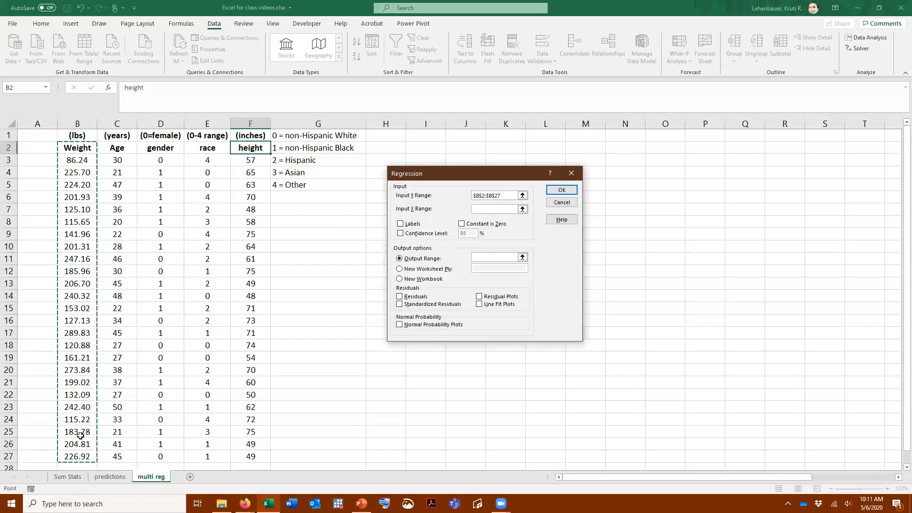
left_click(487, 208)
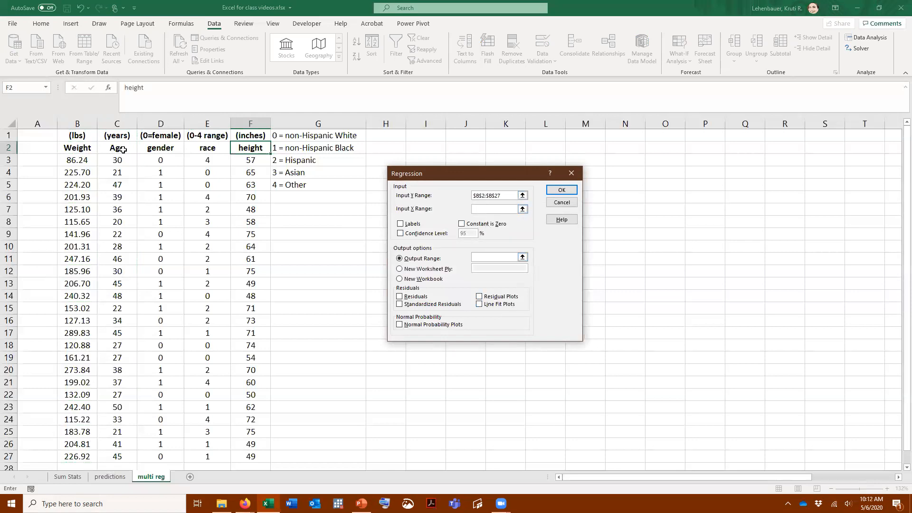
left_click_drag(122, 150, 251, 418)
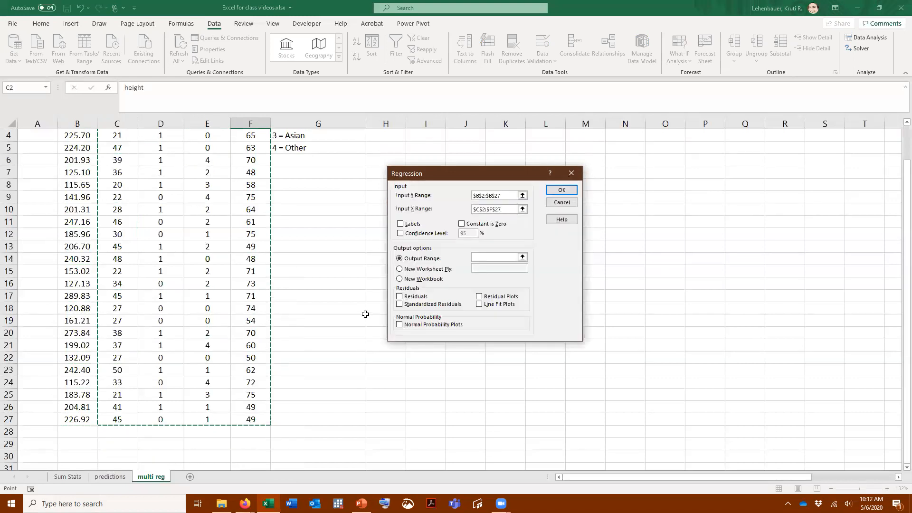
left_click(400, 224)
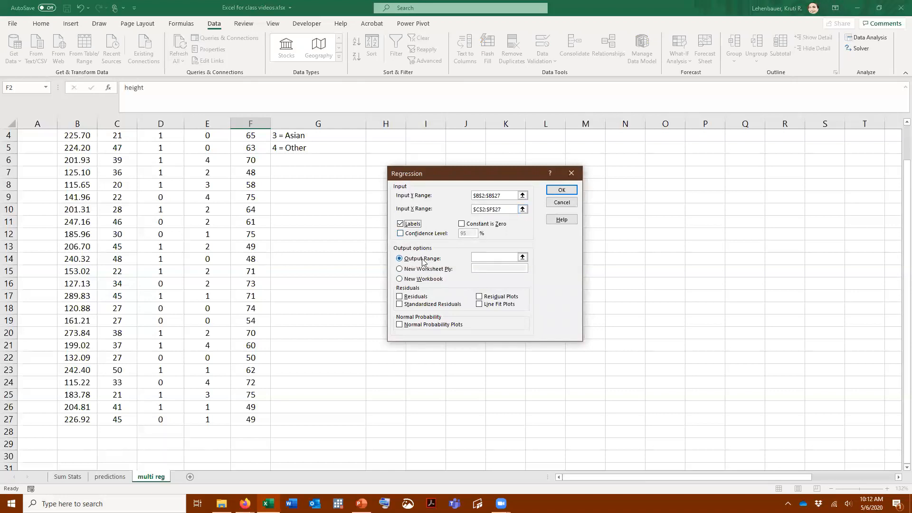
Run the regression with its output starting at I1, and autofit the widths of columns I through Q
left_click(483, 258)
scroll(337, 175, "up", 1)
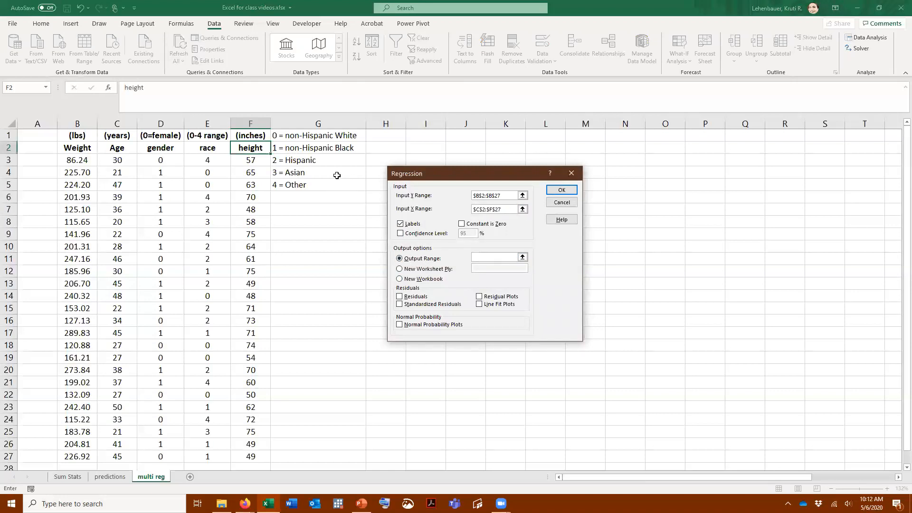
left_click(425, 134)
left_click(561, 190)
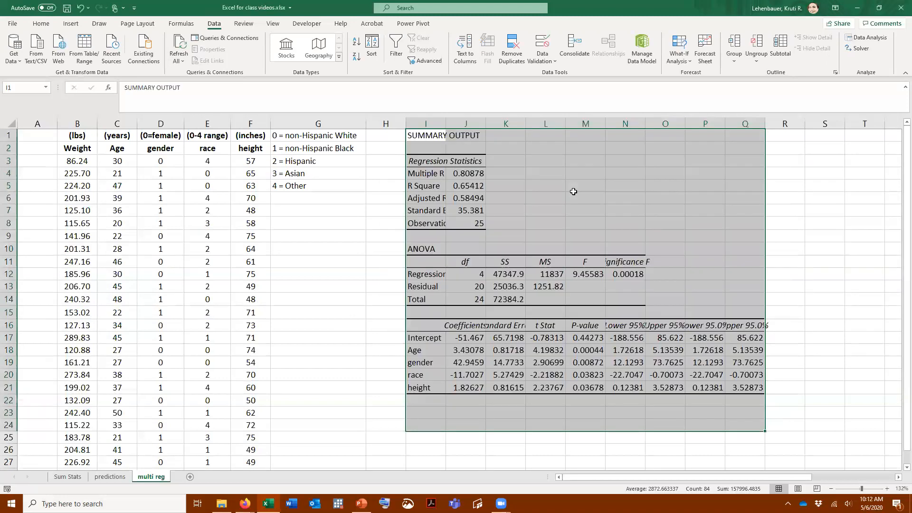
left_click_drag(418, 124, 760, 124)
double_click(763, 123)
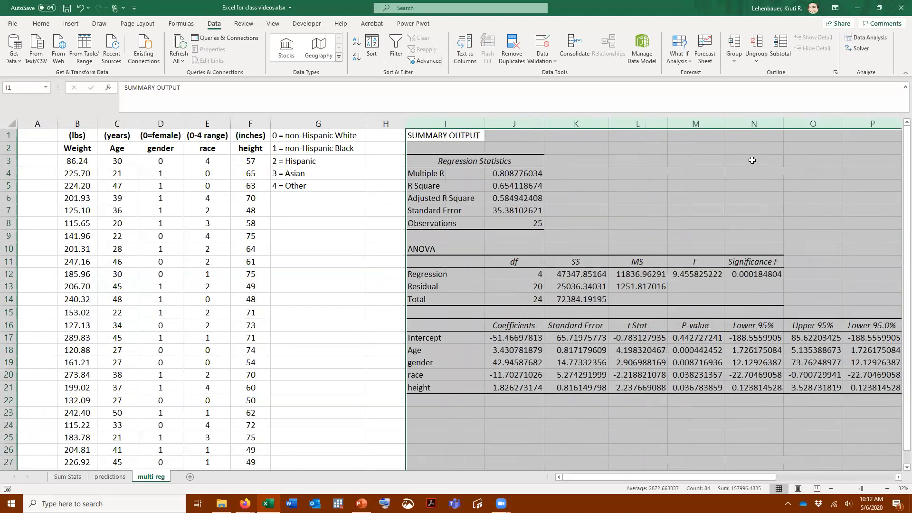
Examine the intercept and the age, gender, race and height coefficients in J17:J21, plus the R Square in J5
left_click(519, 338)
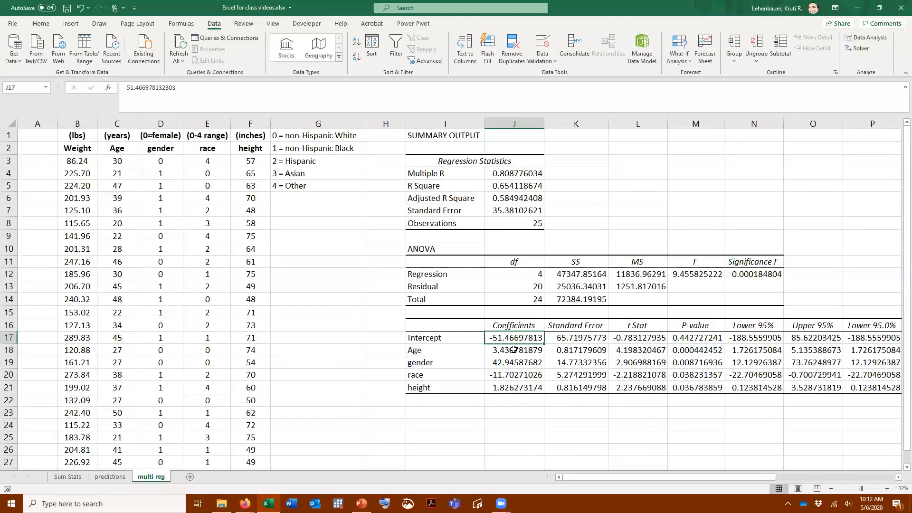
left_click(516, 351)
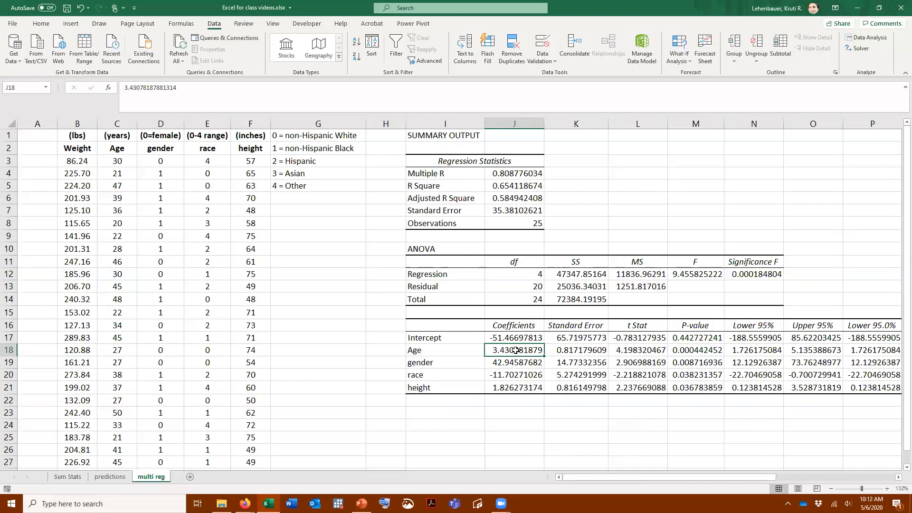
left_click(513, 365)
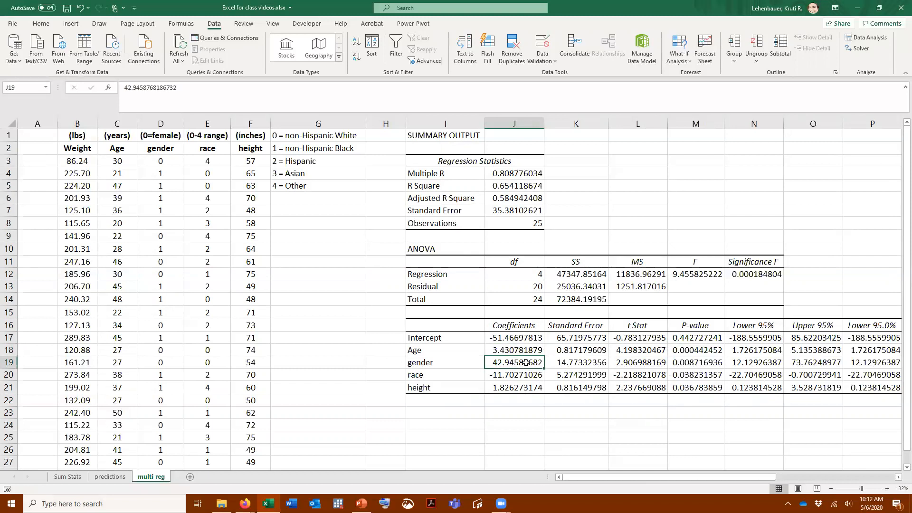
left_click(518, 377)
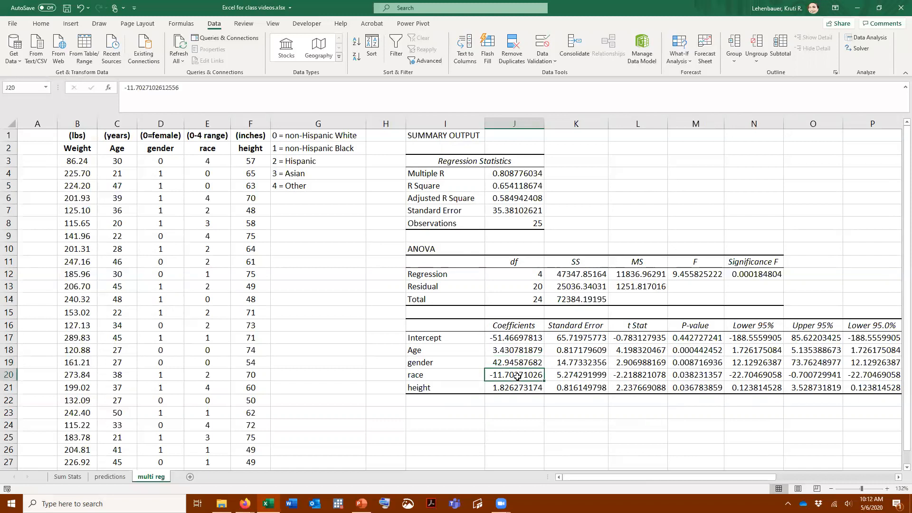
left_click(511, 389)
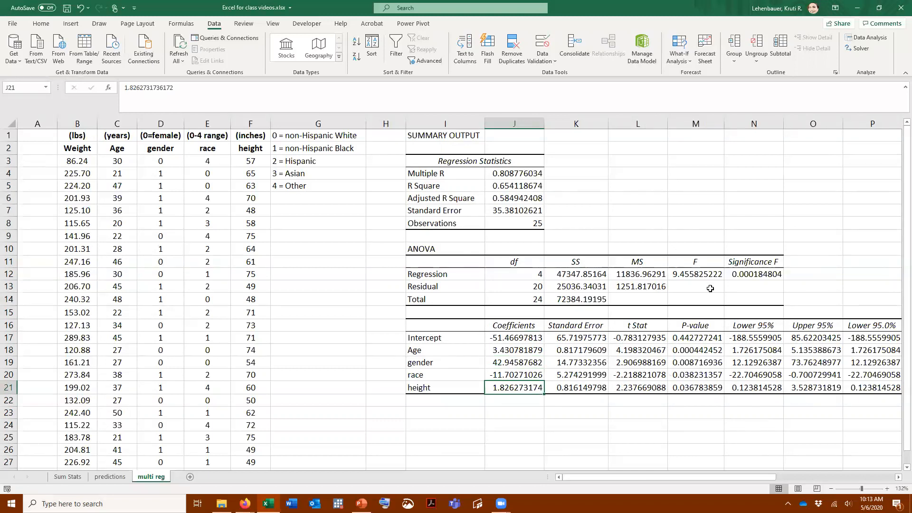
left_click(522, 187)
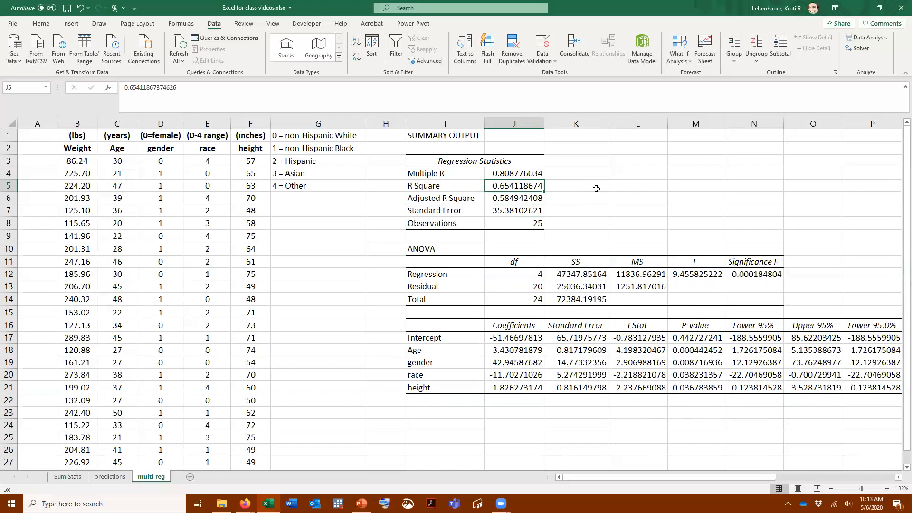
Start the written regression equation in I24 with the intercept as "Yhat = (-51.46) +"
scroll(597, 188, "down", 2)
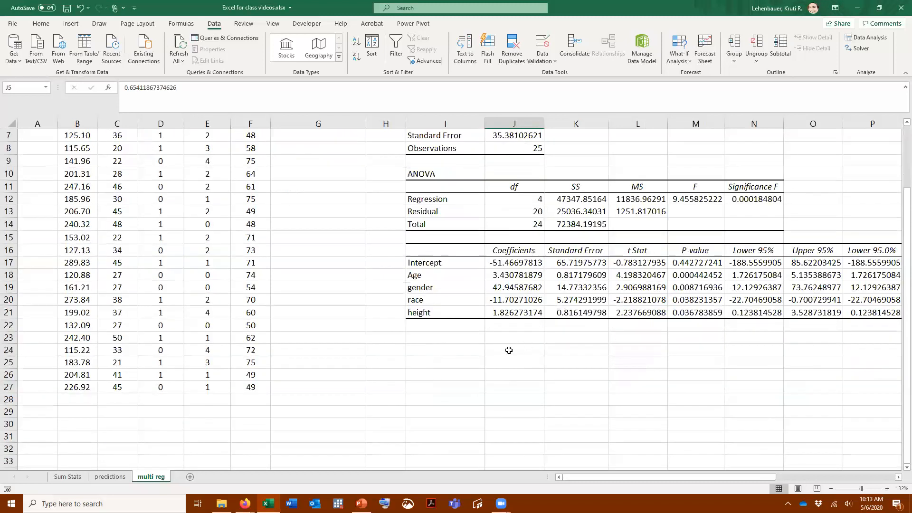
left_click(421, 350)
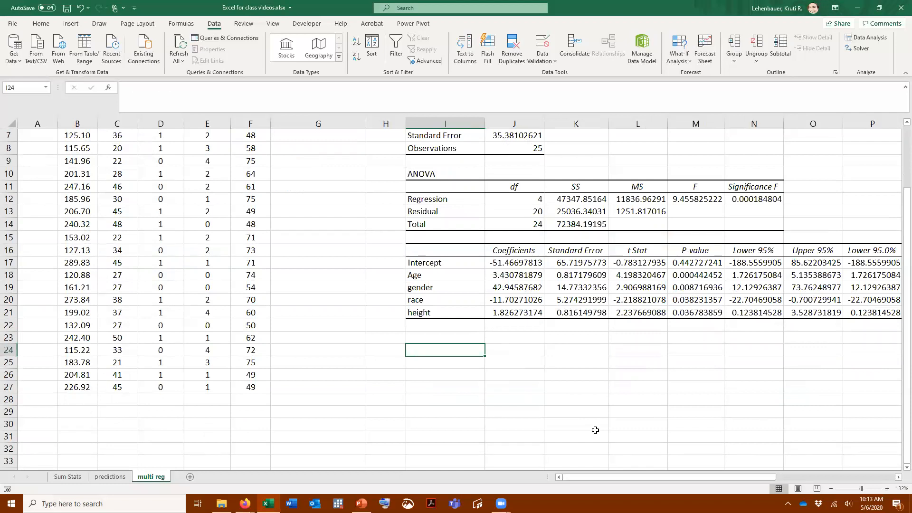
type("Yhat =")
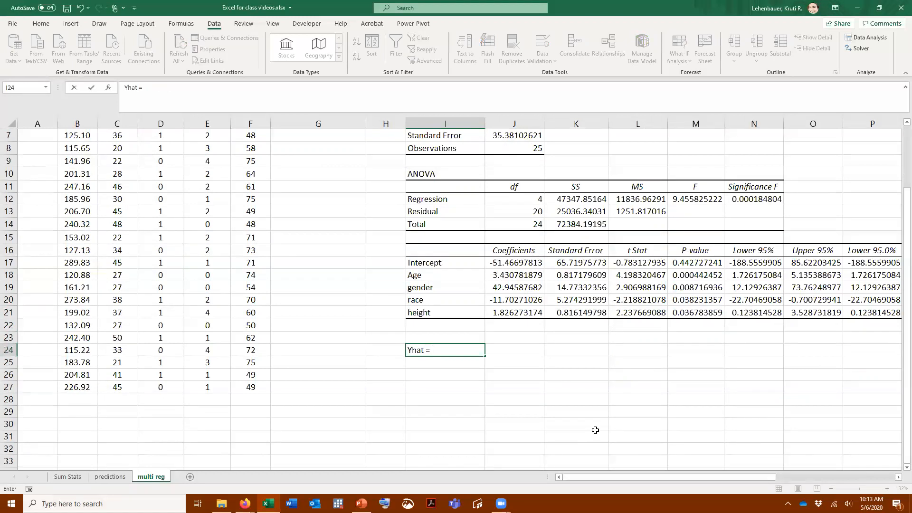
type(" (-51.46) +")
left_click(504, 274)
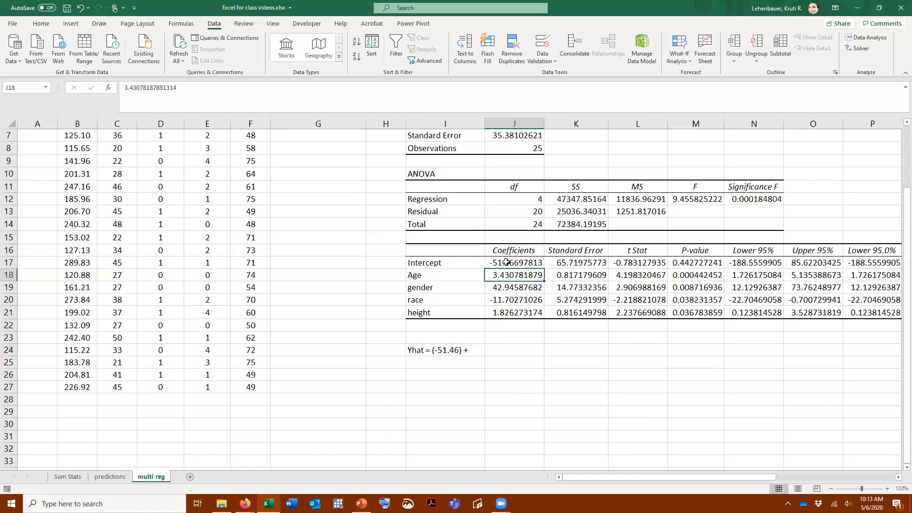
Extend the equation in I24 with the age and gender terms "3.43*Age + 42.94*Gender"
left_click(454, 350)
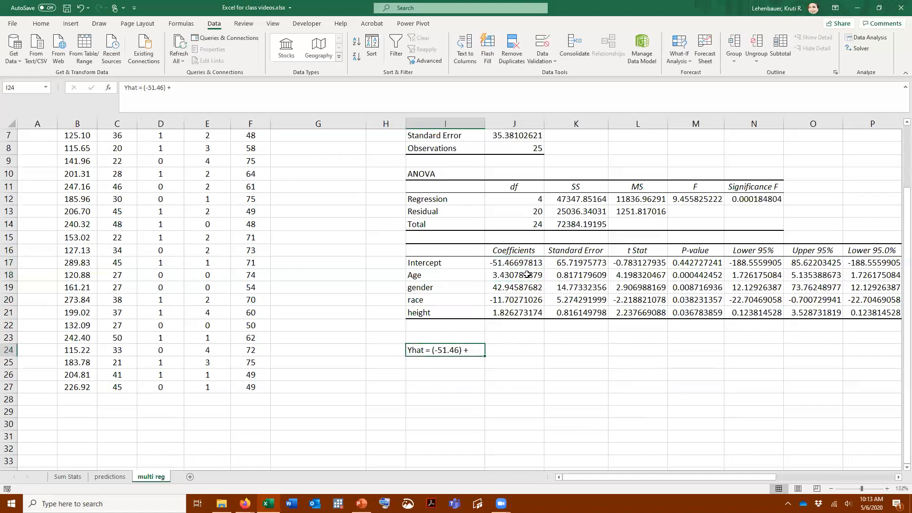
left_click(222, 92)
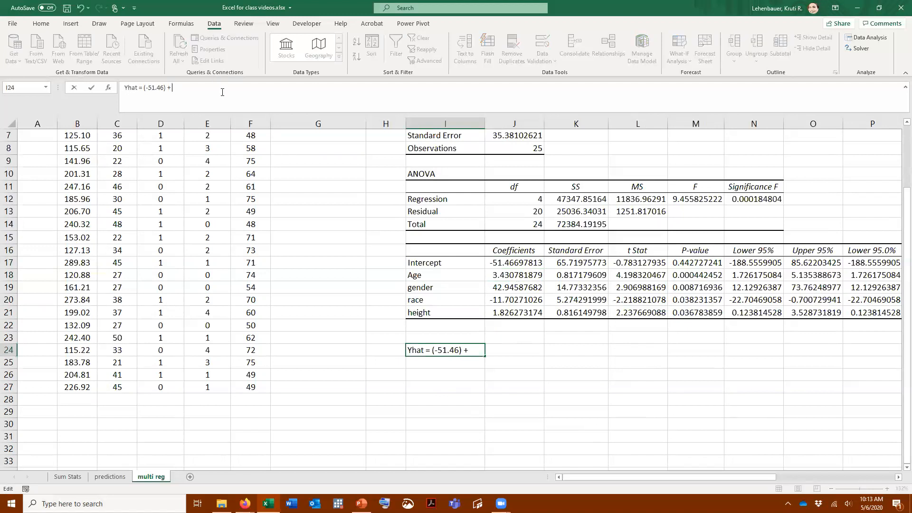
type("3.43*Age + 42.")
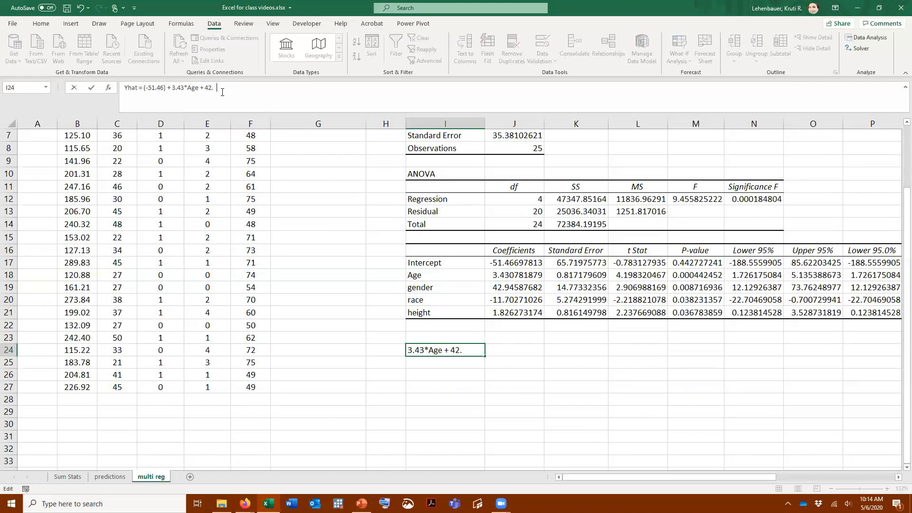
type("94*Gender - 11.70*Race + 1.")
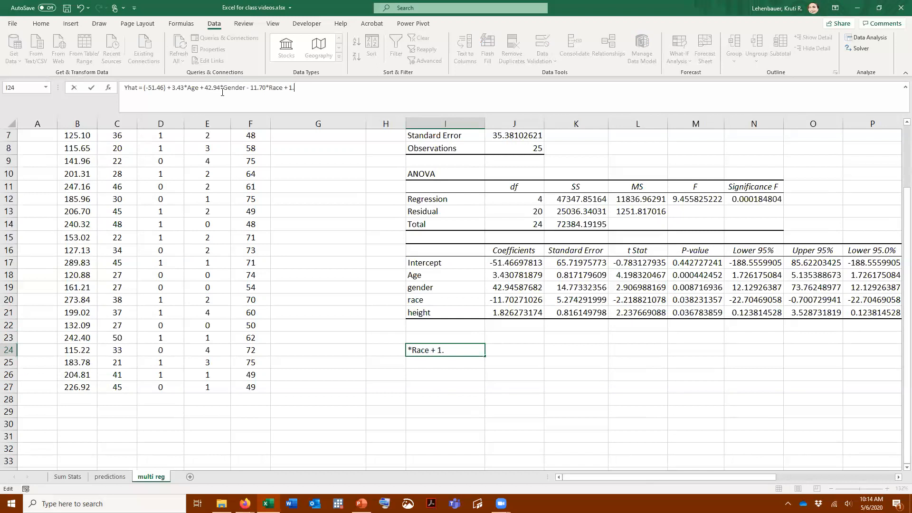
type("83*Height")
Complete the equation in I24 with the race and height terms "- 11.70*Race + 1.83*Height"
key("Return")
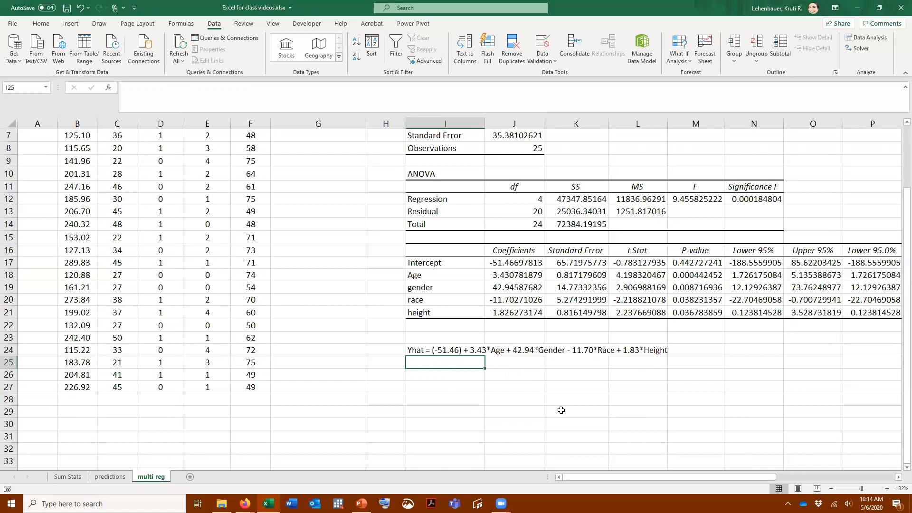
Enter the example person's characteristics as "42, F, A, 64" in J25, below the equation
left_click(497, 362)
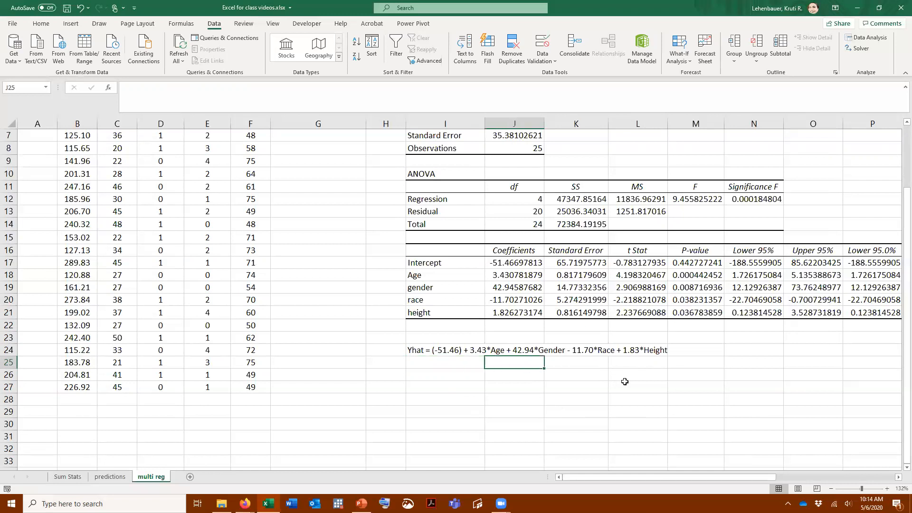
type("42")
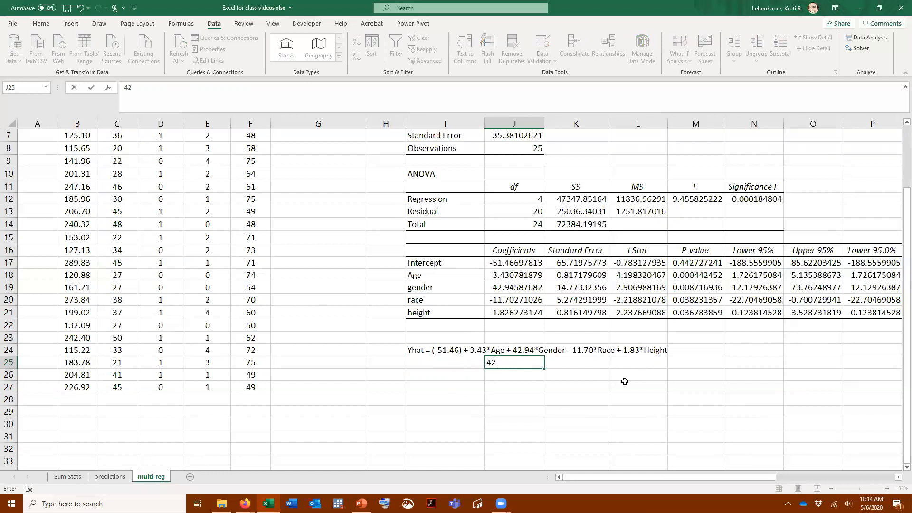
type(", F, A, 64")
key("Return")
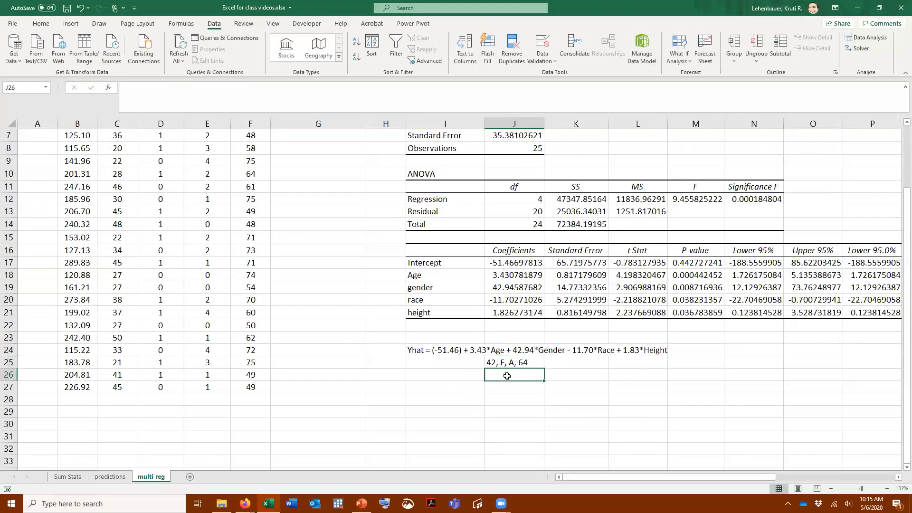
Begin the predicted weight formula in J26 with the intercept plus the age coefficient times 42, as =J17+J18*42
type("=")
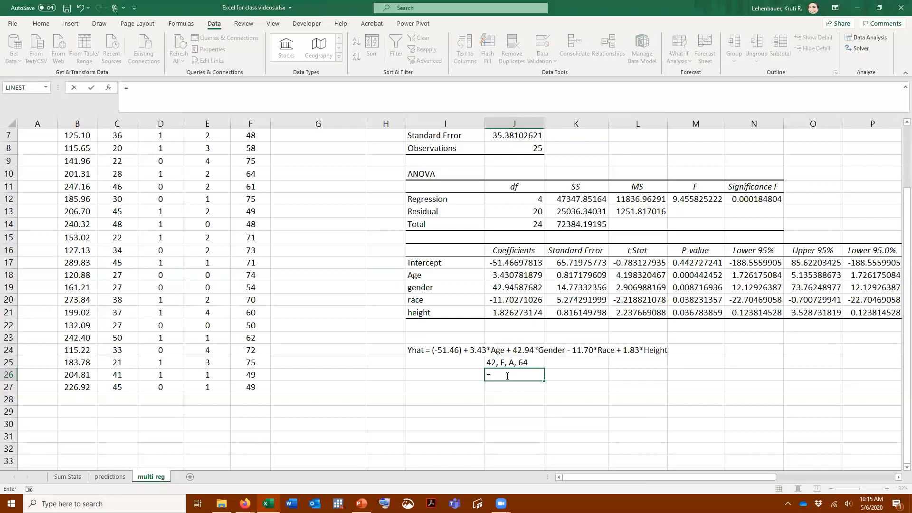
left_click(533, 262)
type("*")
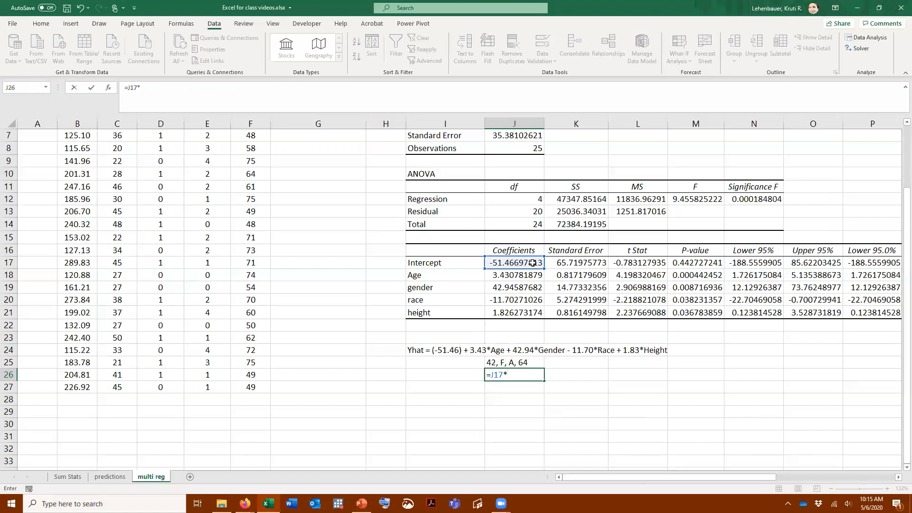
key("BackSpace")
type("+")
left_click(532, 276)
type("*42")
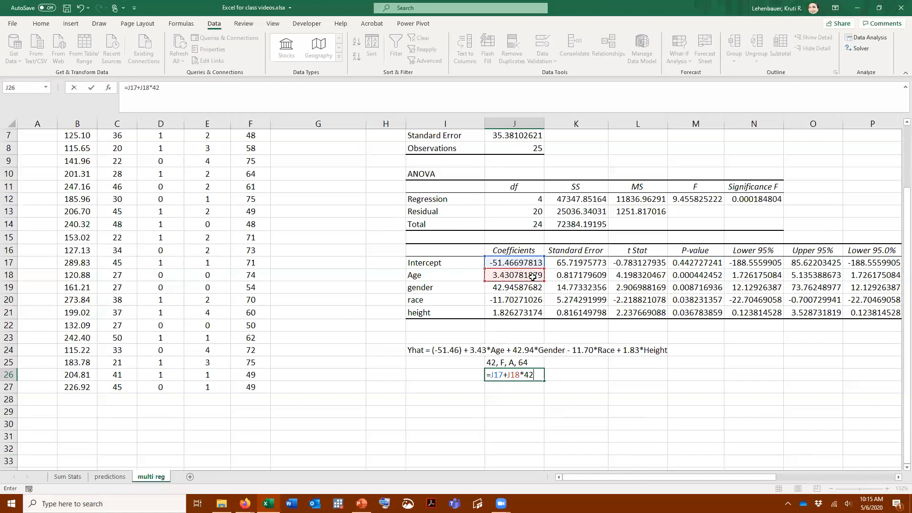
type("+")
Extend the J26 prediction formula with the gender coefficient times 0 and the race coefficient times 3, as +J19*0+J20*3
left_click(533, 288)
type("*")
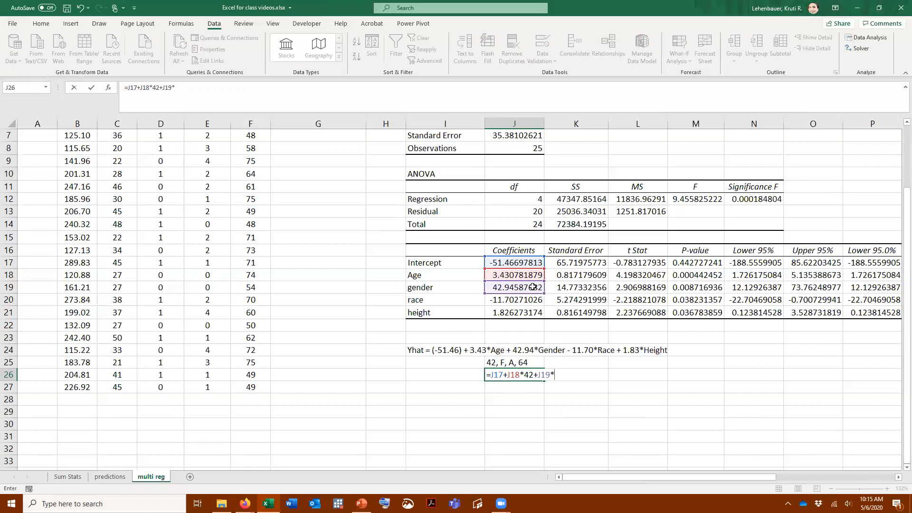
type("0+")
left_click(532, 300)
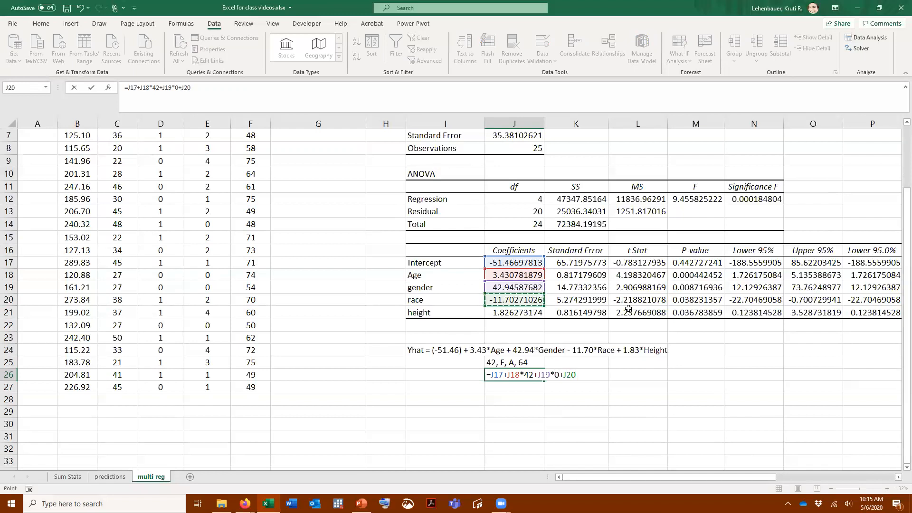
scroll(570, 295, "up", 2)
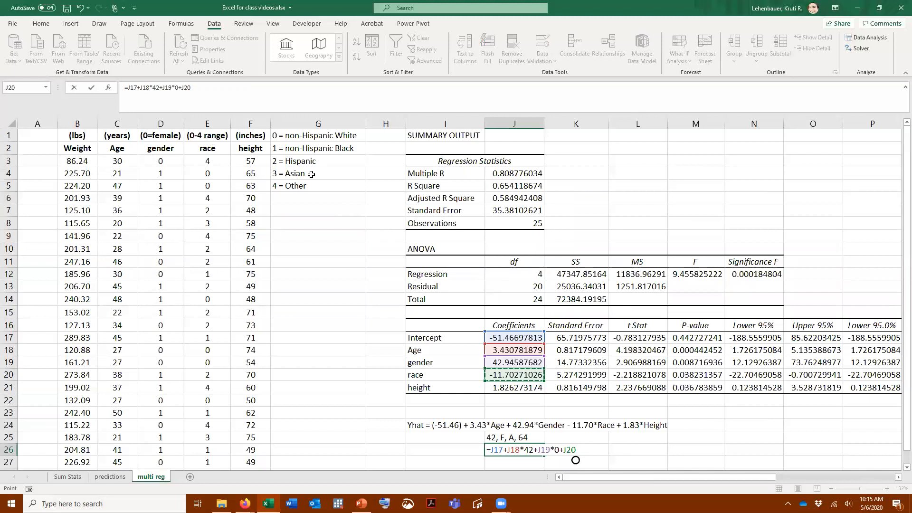
scroll(378, 220, "down", 3)
type("*3")
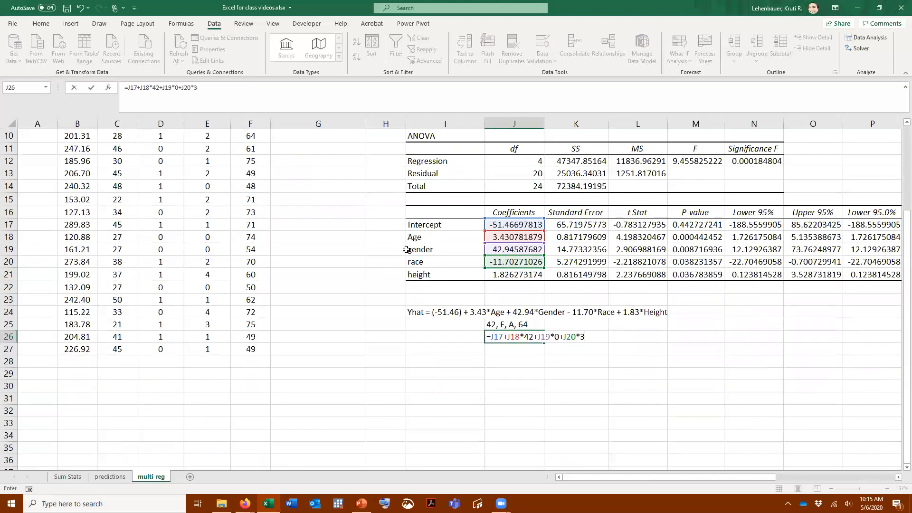
type("+")
Complete the J26 prediction formula with the height coefficient times 64, as +J21*64, and enter it
left_click(532, 275)
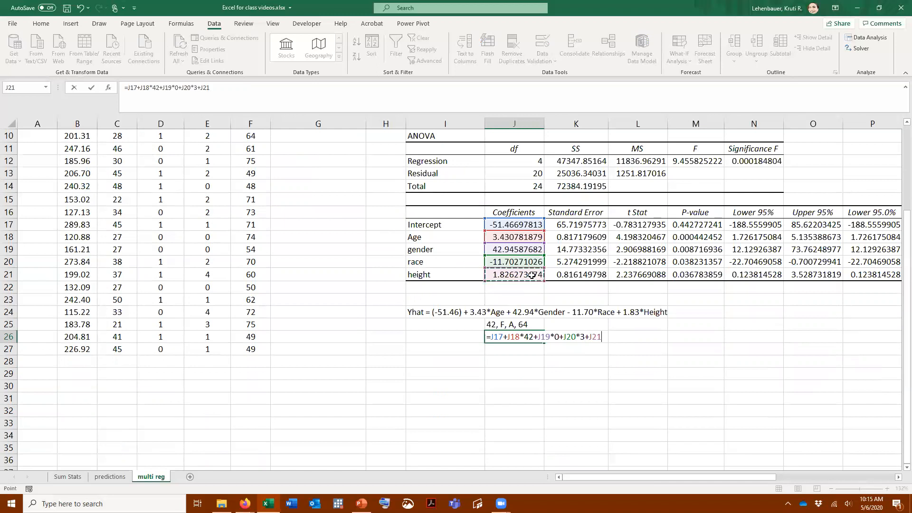
type("*64")
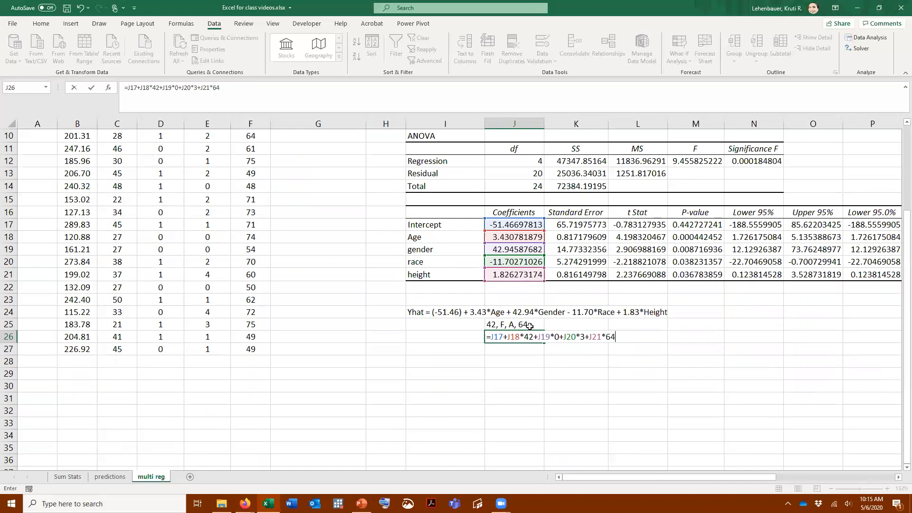
key("Return")
left_click(521, 338)
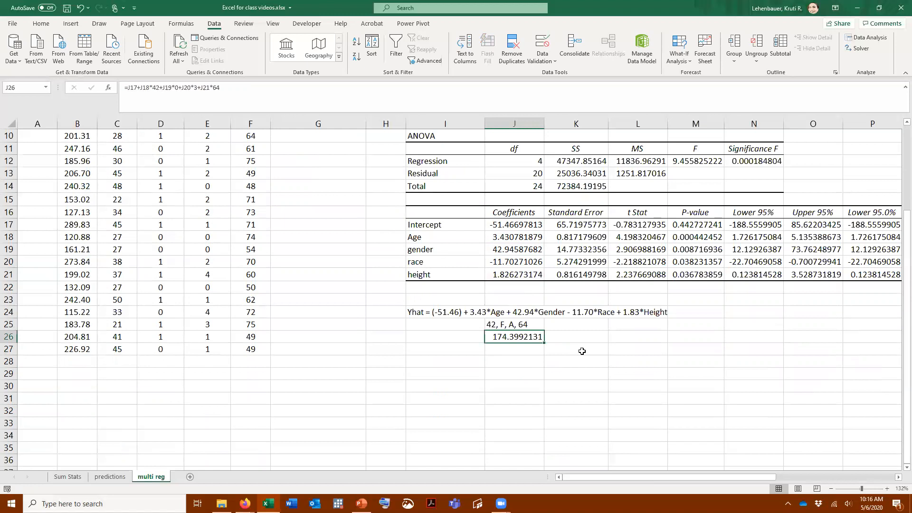
Begin a LINEST formula in B29, below the data, with the weights B3:B27 as the known y values
scroll(582, 351, "up", 3)
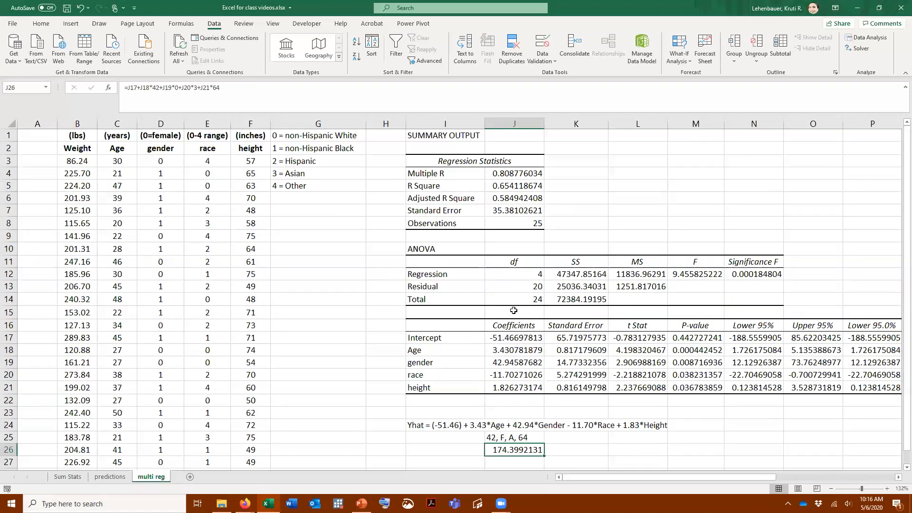
scroll(416, 266, "down", 2)
scroll(417, 294, "up", 2)
scroll(351, 289, "down", 2)
left_click(74, 411)
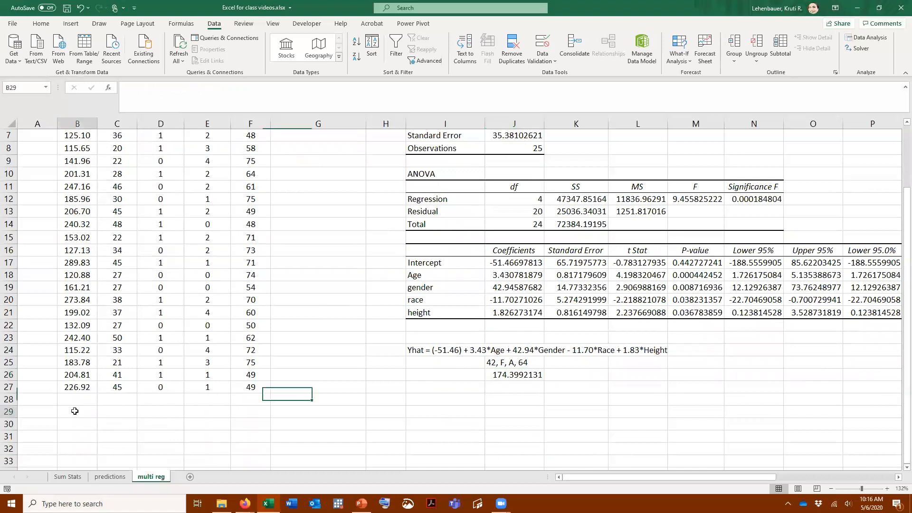
type("l")
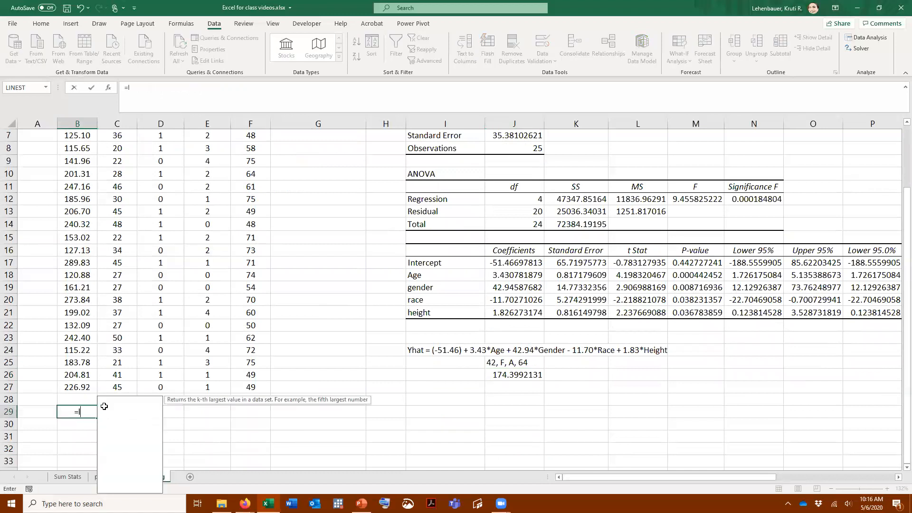
type("inest(")
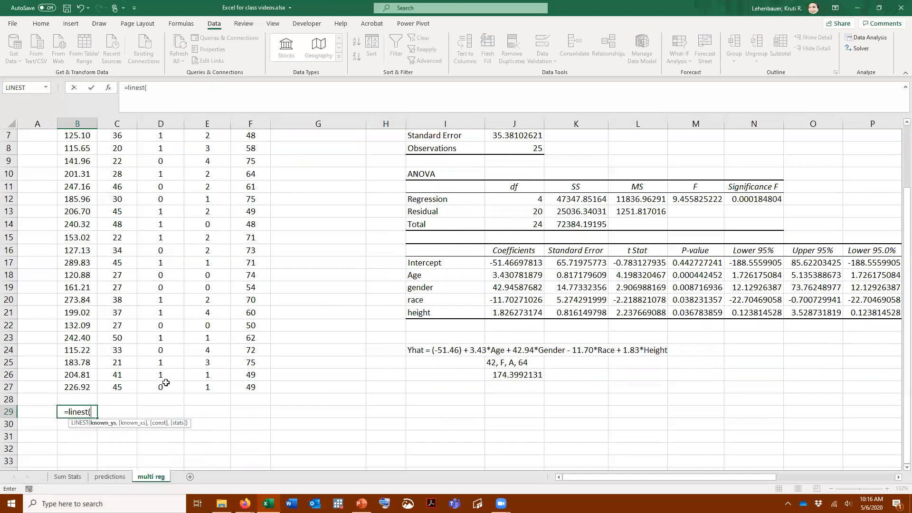
scroll(88, 141, "up", 2)
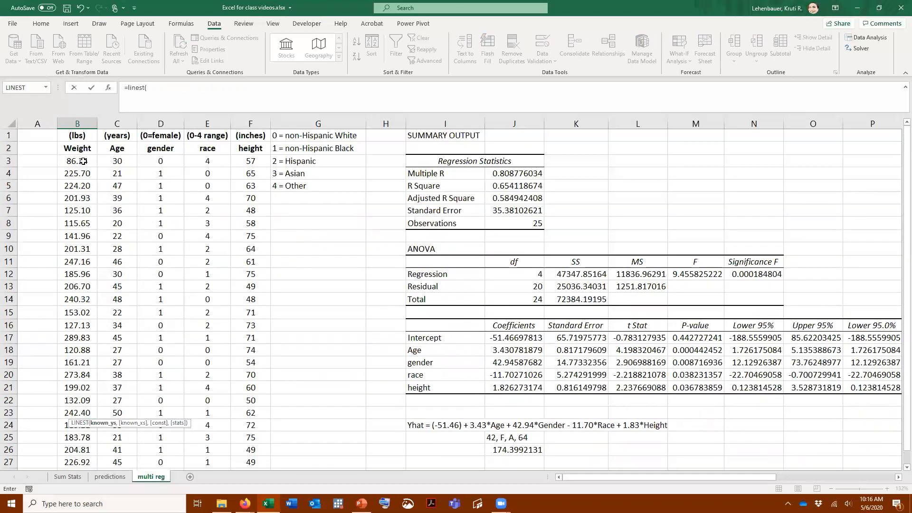
mouse_move(83, 161)
left_mouse_down()
mouse_move(71, 479)
mouse_move(82, 406)
left_mouse_up()
type(",")
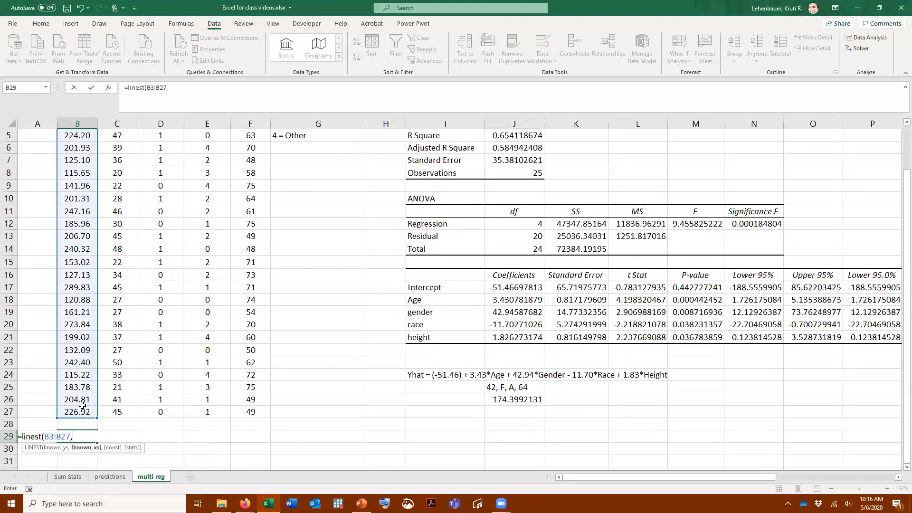
Complete the LINEST formula with C3:F27 as the known x values and TRUE for both the constant and the statistics
scroll(221, 379, "up", 2)
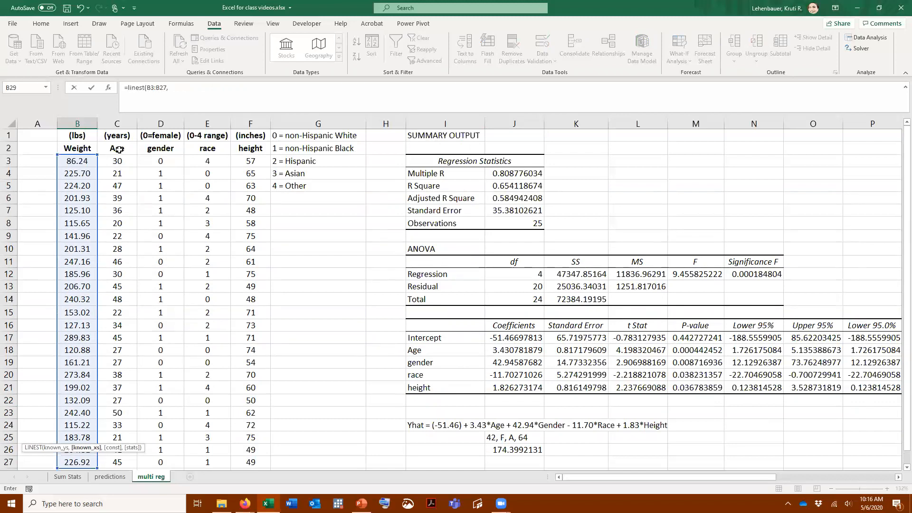
left_click_drag(119, 161, 246, 397)
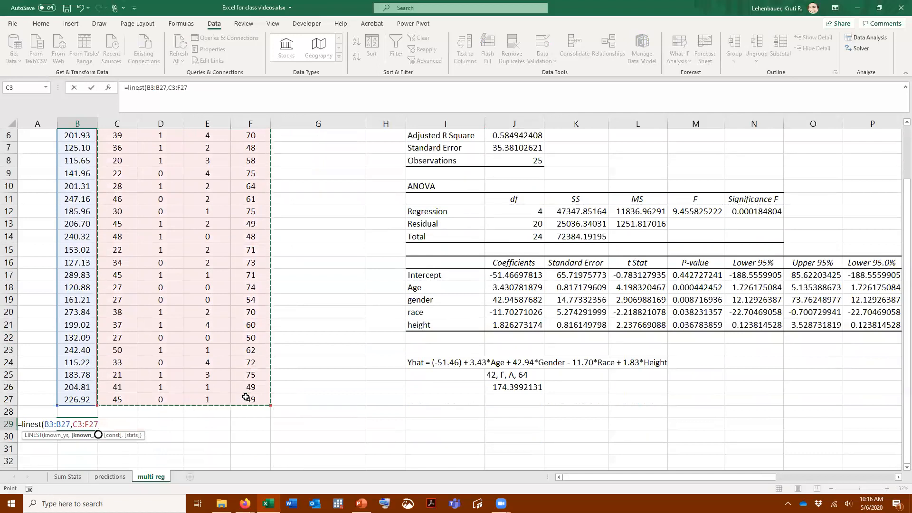
type(",true,")
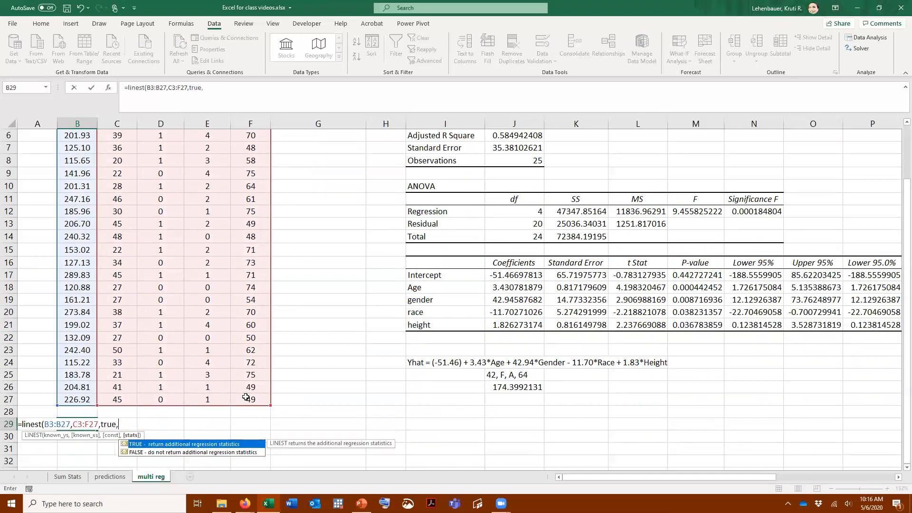
type("true)")
key("Return")
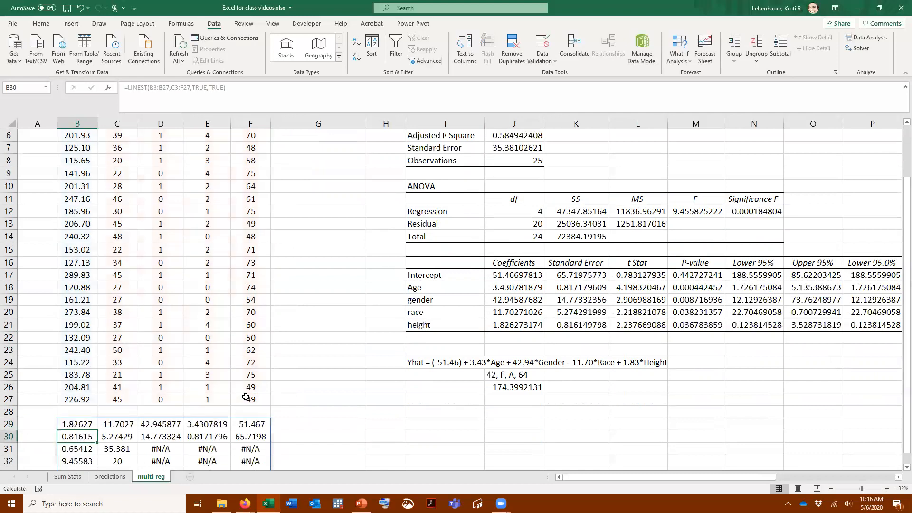
Label the intercept value of the LINEST output by entering "intercept" in G29
scroll(351, 367, "down", 3)
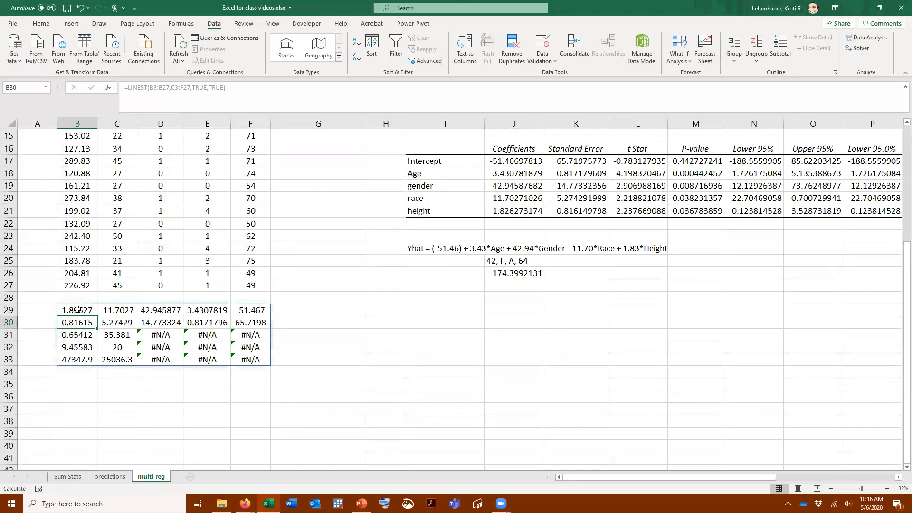
left_click(43, 312)
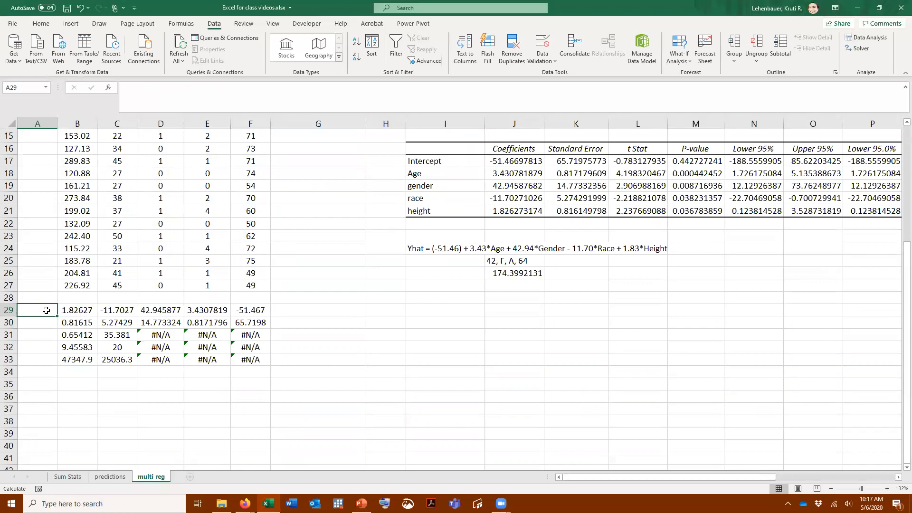
scroll(46, 310, "up", 2)
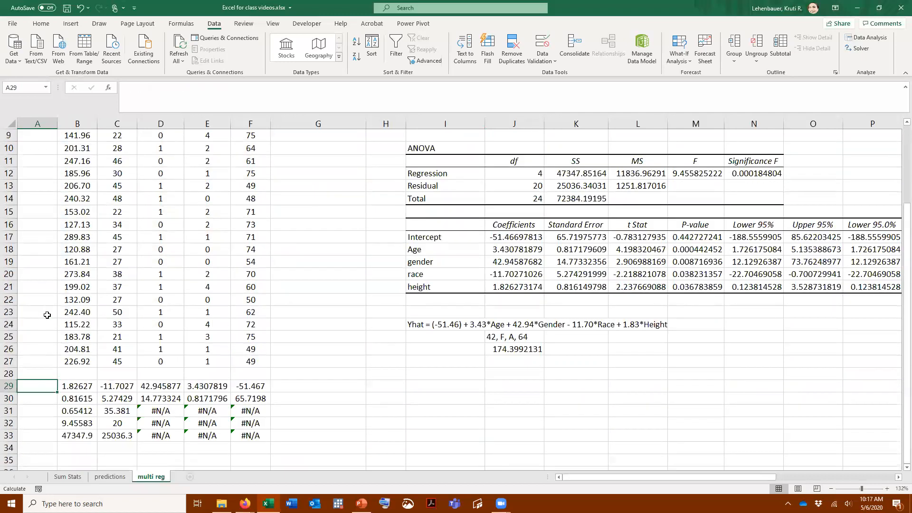
left_click(249, 386)
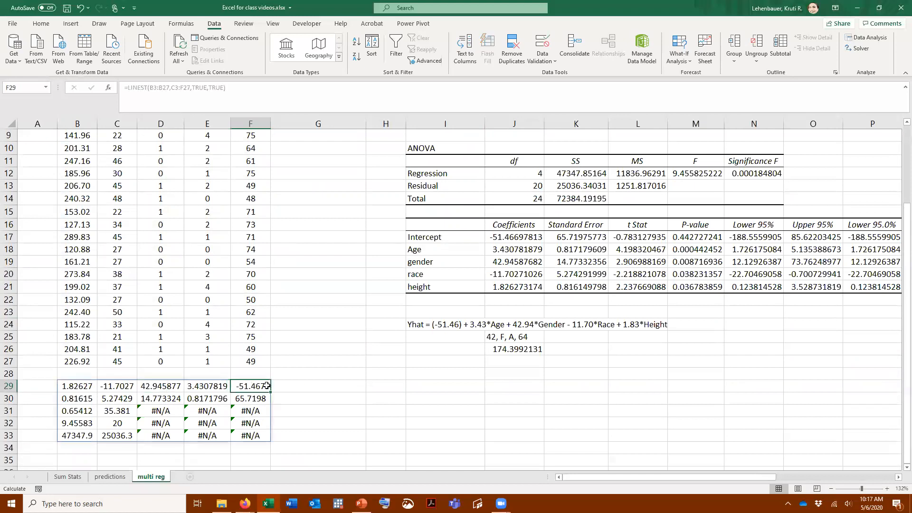
left_click(300, 386)
type("intercept")
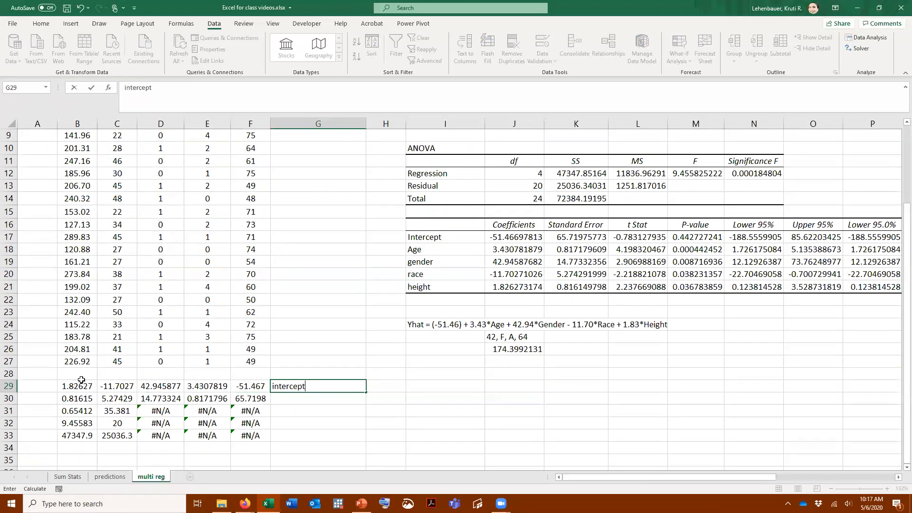
Enter the headings "slope age" in B28 and "slope gender" in C28 above the LINEST output
left_click(88, 375)
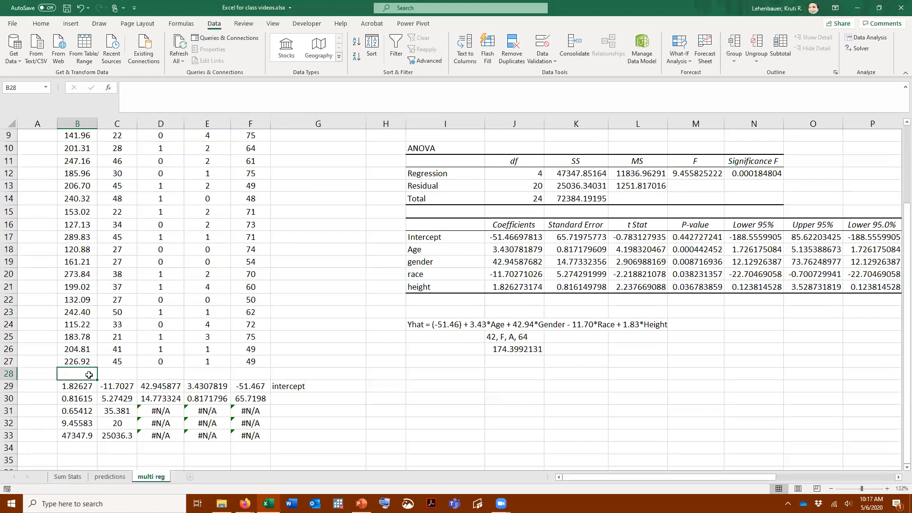
type("slope")
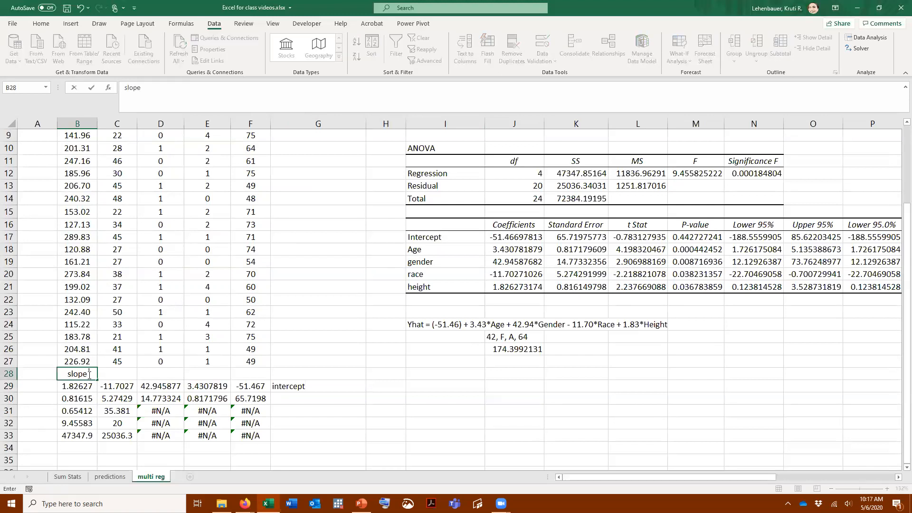
type(" age")
key("Tab")
type("s")
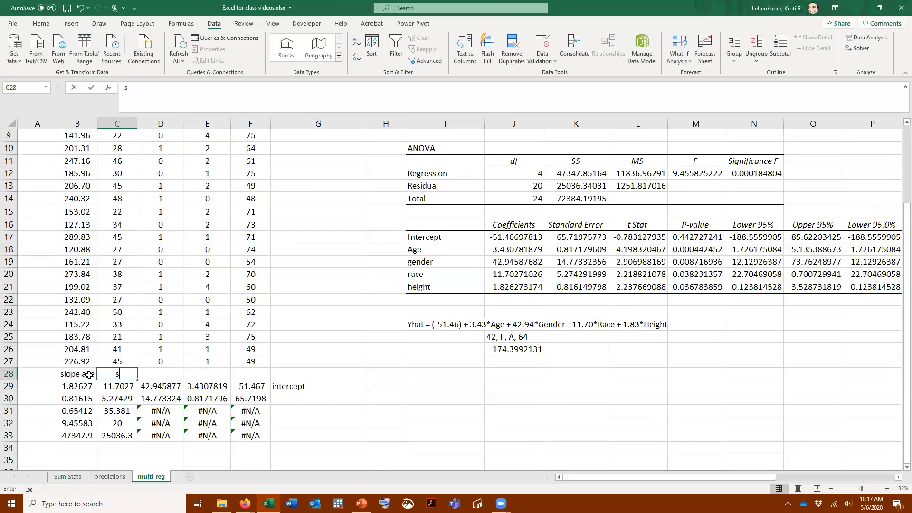
type("lope gender")
key("Tab")
Enter the headings "slope race" in D28 and "slope height" in E28 above the LINEST output
type("slope")
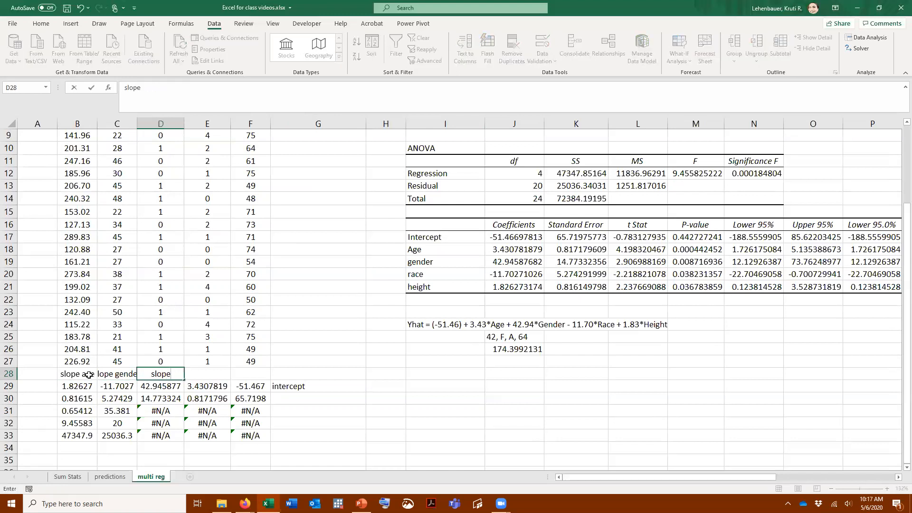
type(" race")
key("Tab")
type("slope")
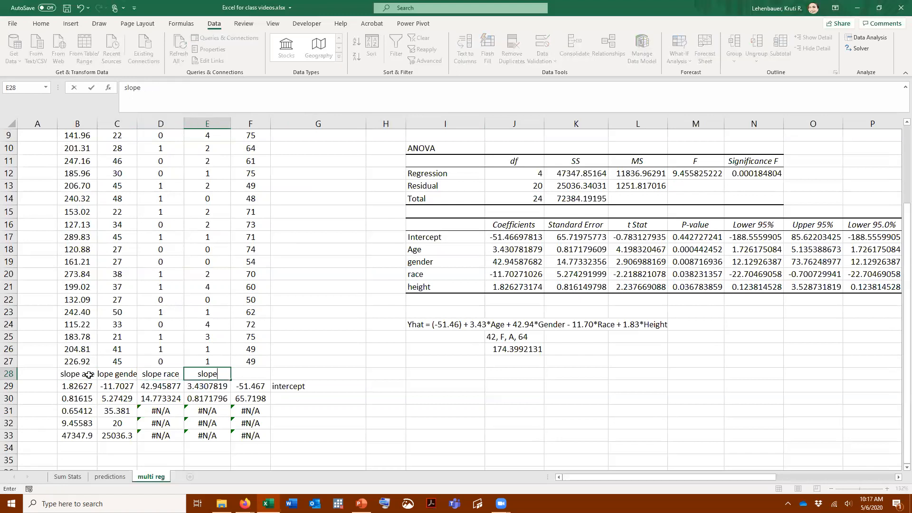
type(" height")
key("Return")
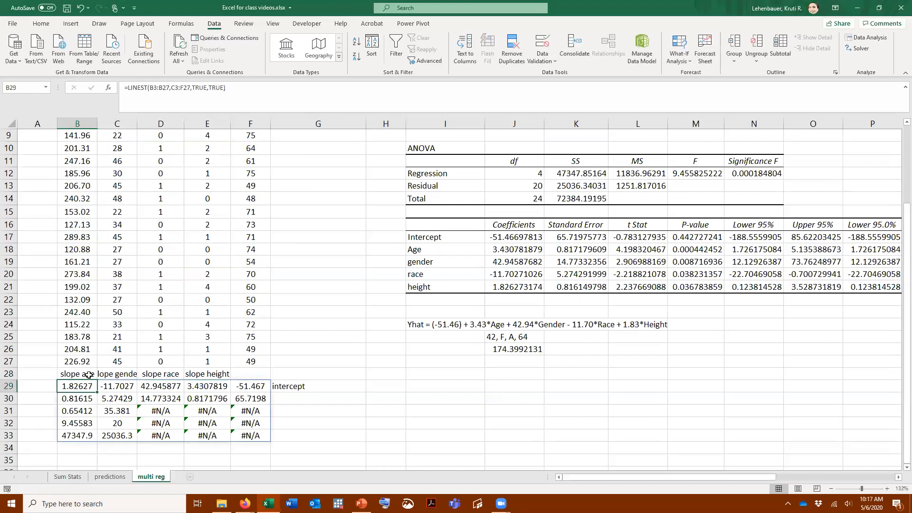
Label the second row of the LINEST output by entering "SE" in A30
left_click(49, 399)
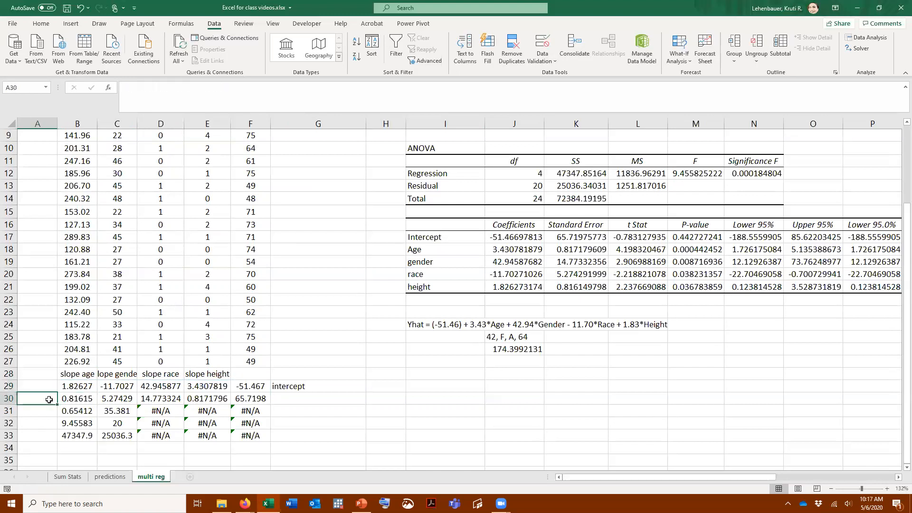
type("SE")
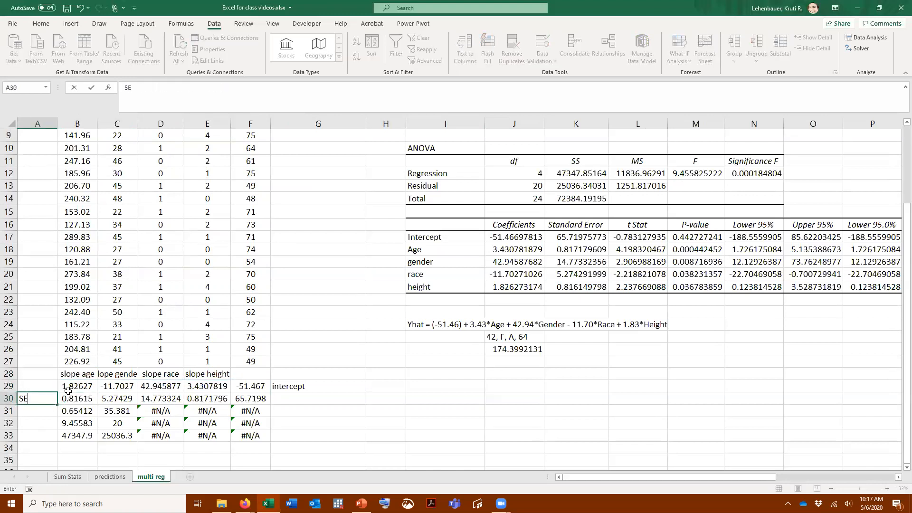
left_click(335, 402)
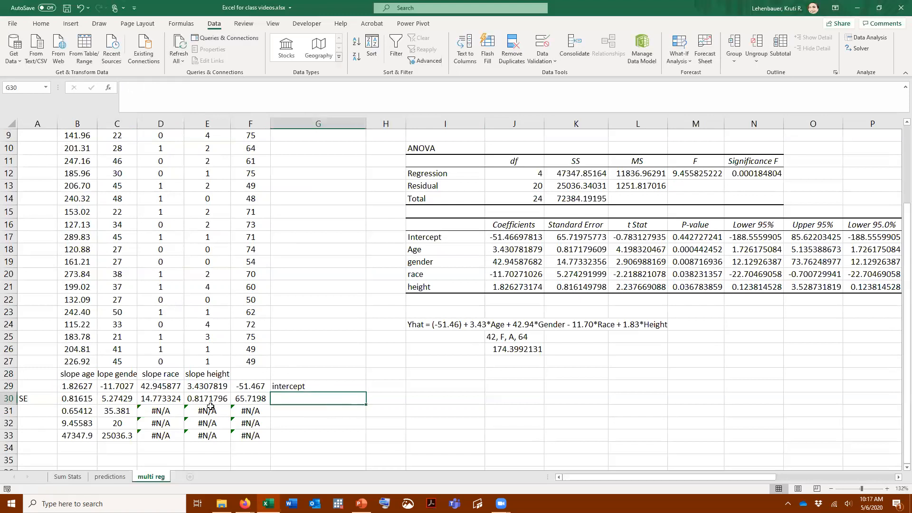
Compare B31 with the regression summary, check the labelled LINEST output on the Sum Stats sheet, and return to the multi reg sheet
left_click(83, 412)
scroll(438, 312, "up", 3)
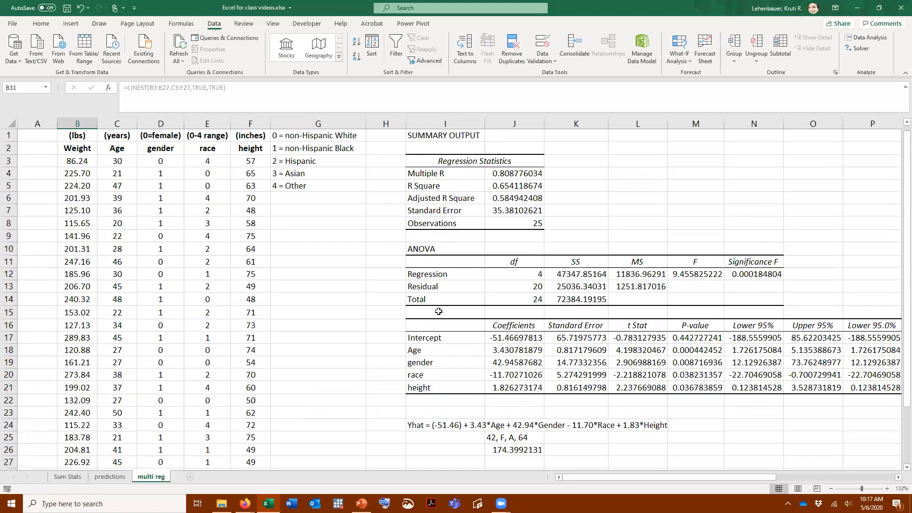
scroll(312, 310, "down", 4)
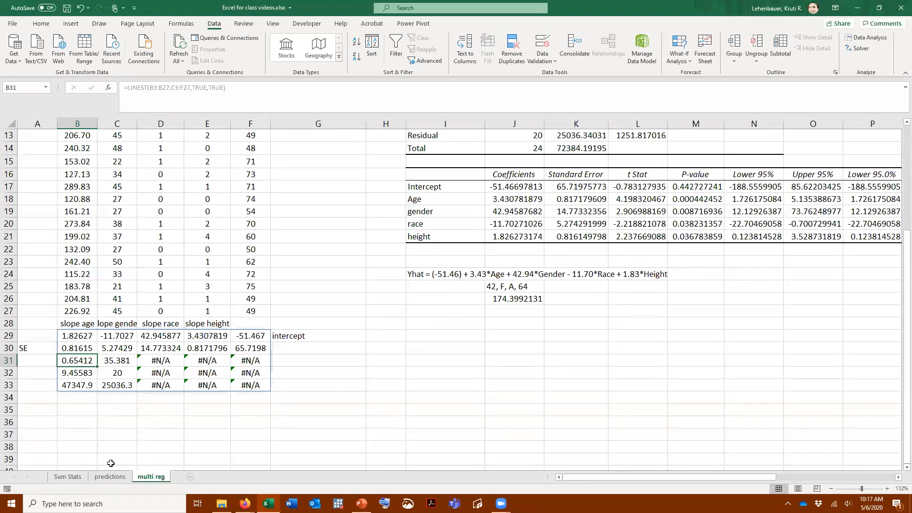
left_click(70, 477)
scroll(234, 352, "down", 5)
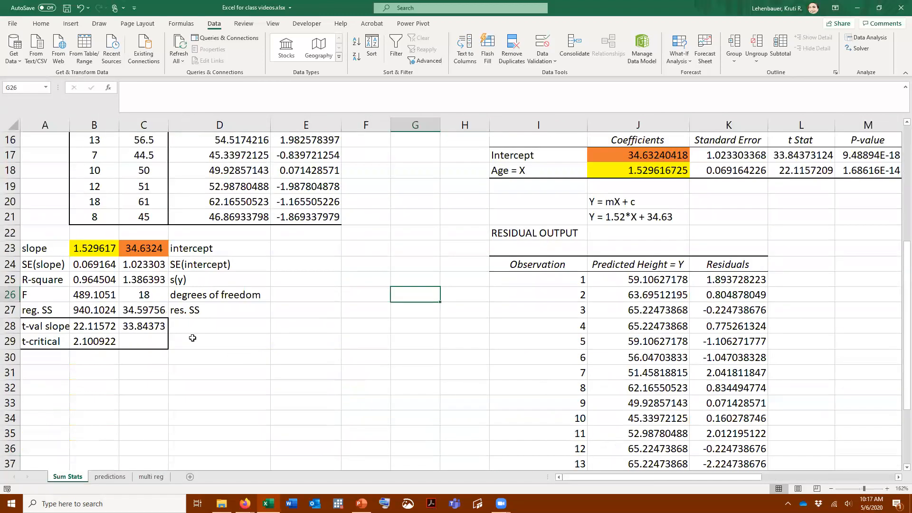
left_click(149, 477)
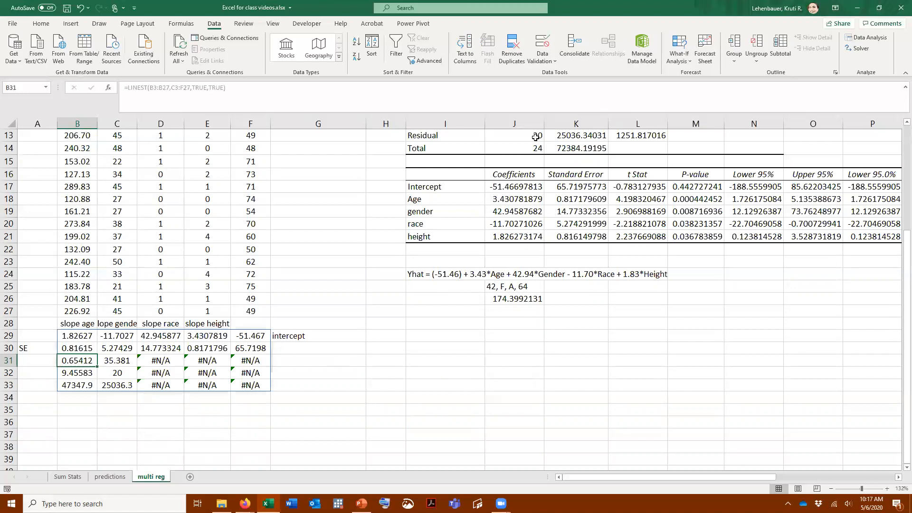
Review the row labels beside the LINEST output on the Sum Stats sheet and return to the multi reg sheet's regression summary
left_click(76, 477)
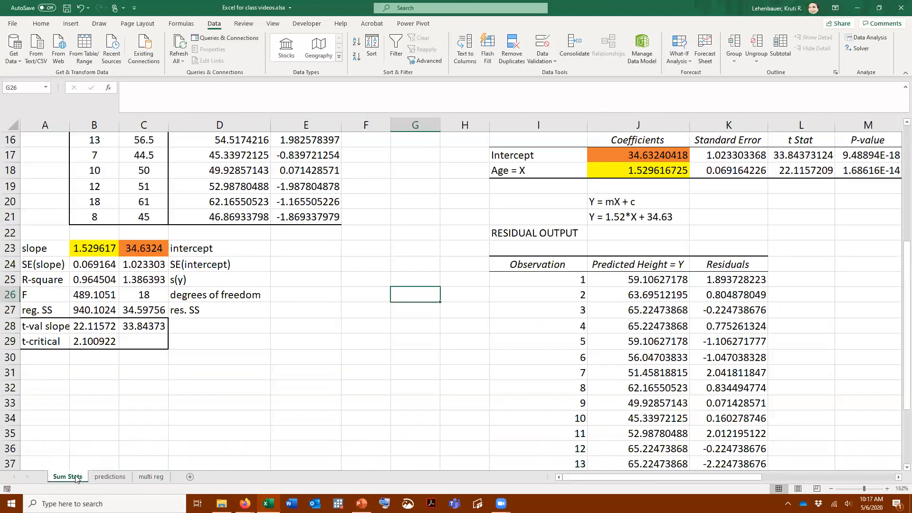
left_click(147, 477)
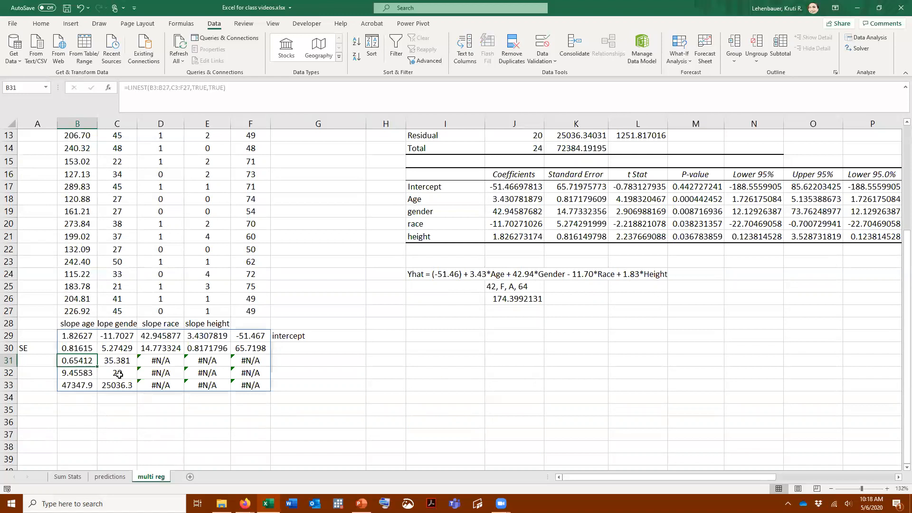
scroll(354, 400, "up", 1)
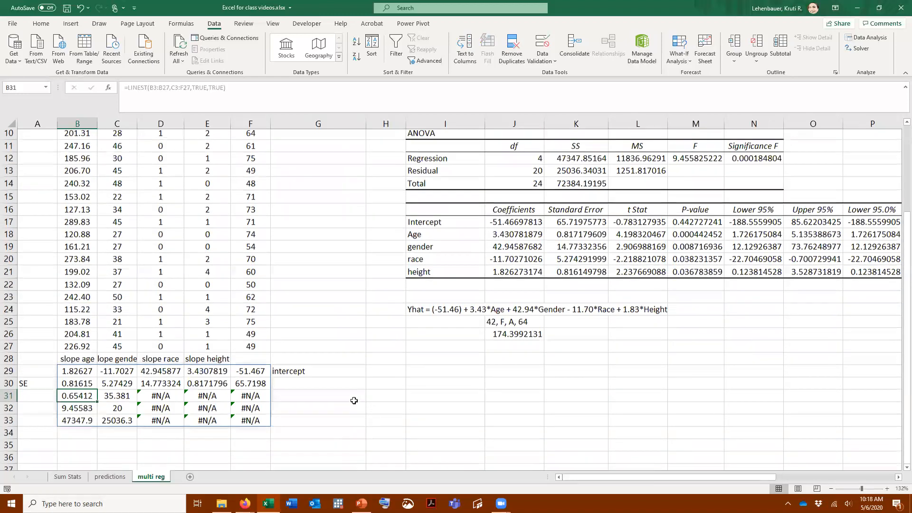
Start a second LINEST formula in C35 with the weight values B3:B27 as the known y's
scroll(122, 370, "down", 3)
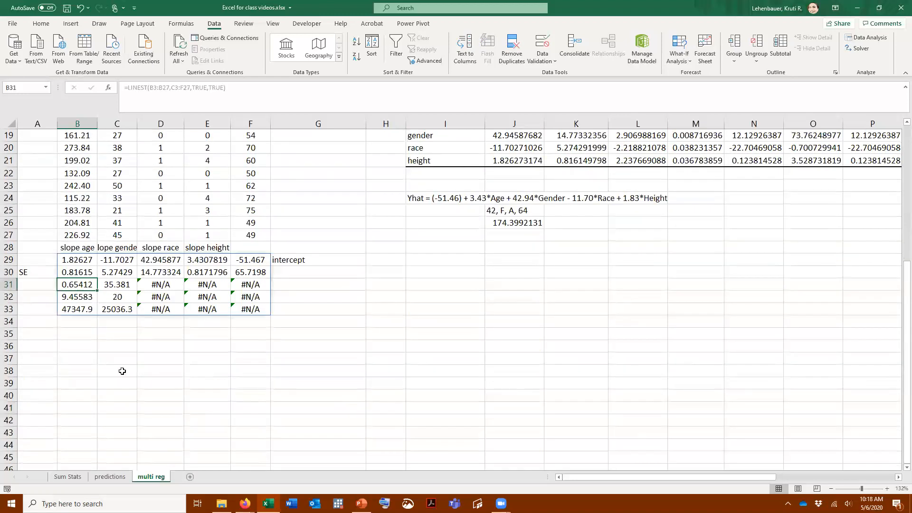
left_click(104, 333)
type("=lises")
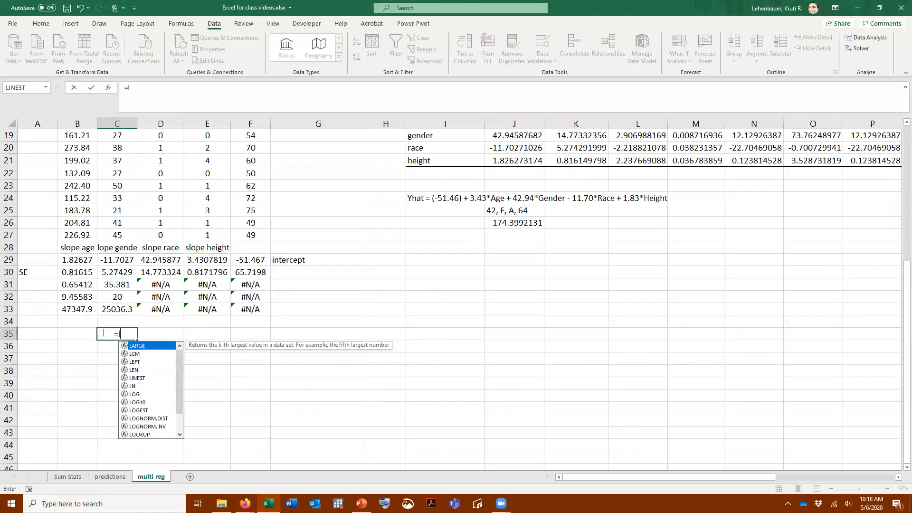
key("BackSpace")
key("BackSpace")
key("BackSpace")
type("nest")
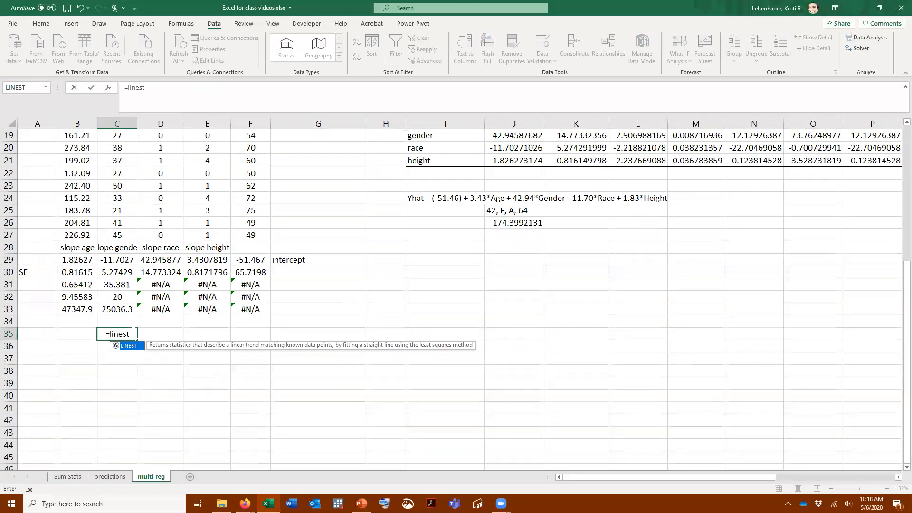
type("(")
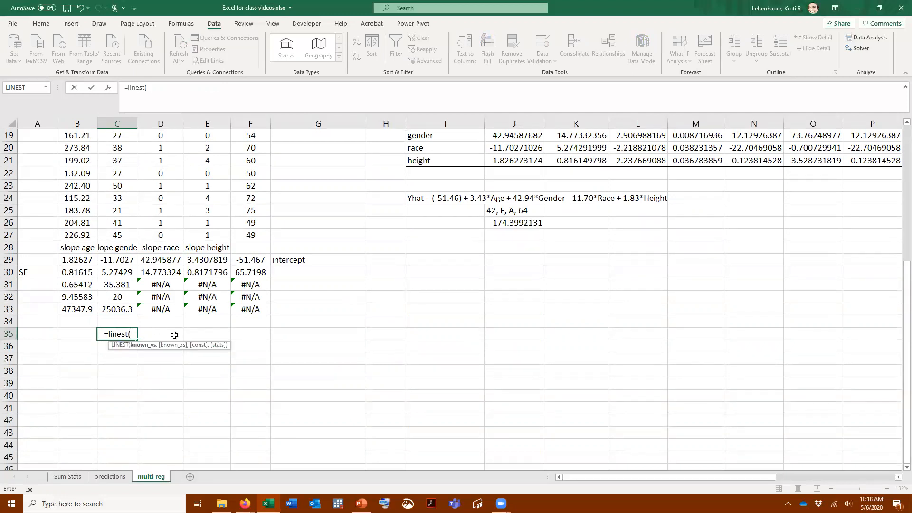
scroll(77, 163, "up", 6)
left_click_drag(76, 163, 63, 469)
scroll(67, 456, "down", 1)
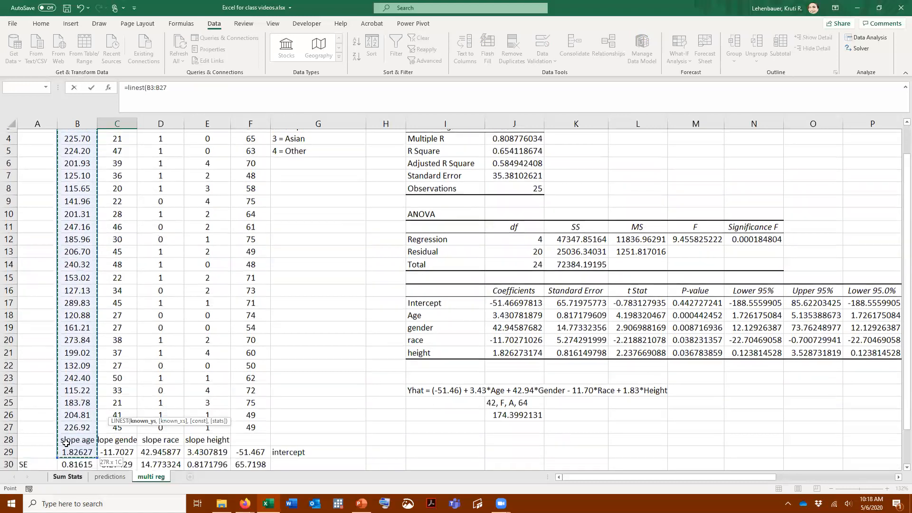
scroll(258, 360, "down", 4)
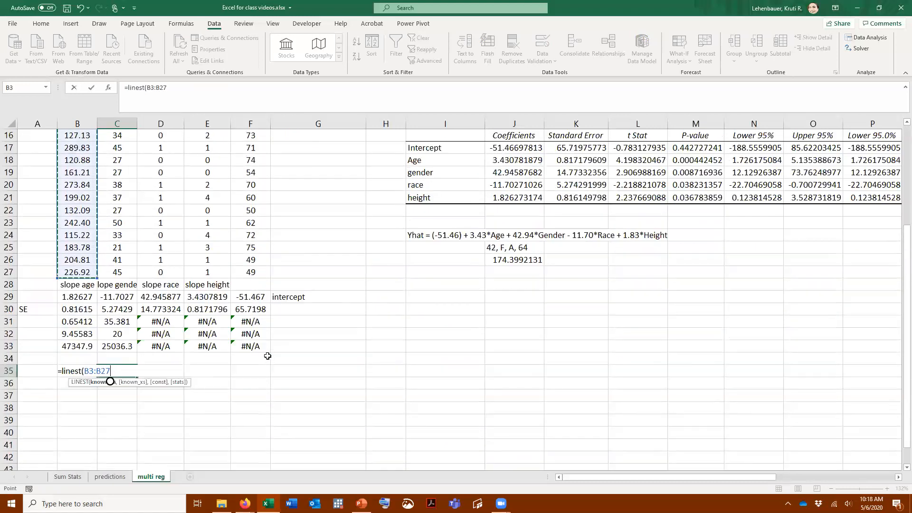
Complete the C35 LINEST formula with C3:F27 as the known x's, TRUE for the constant and FALSE for the statistics
type(",")
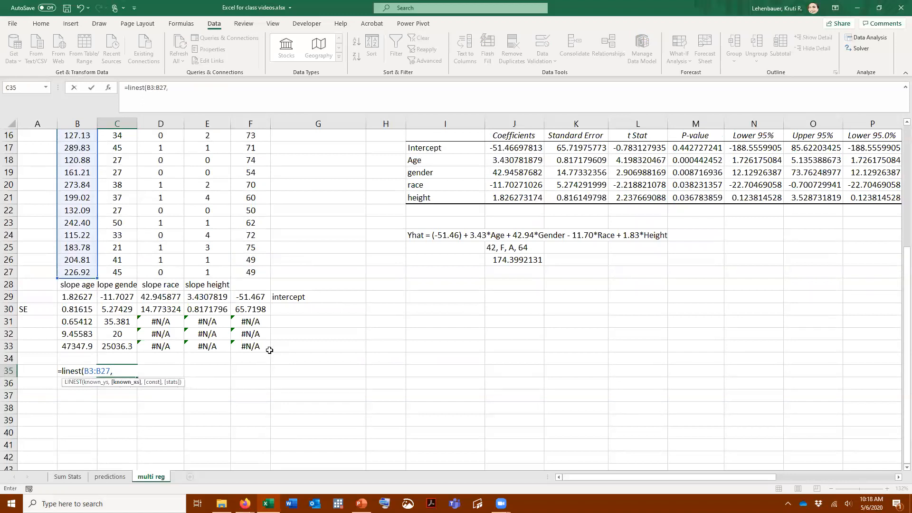
scroll(269, 350, "up", 5)
left_click_drag(117, 161, 247, 422)
scroll(304, 380, "down", 2)
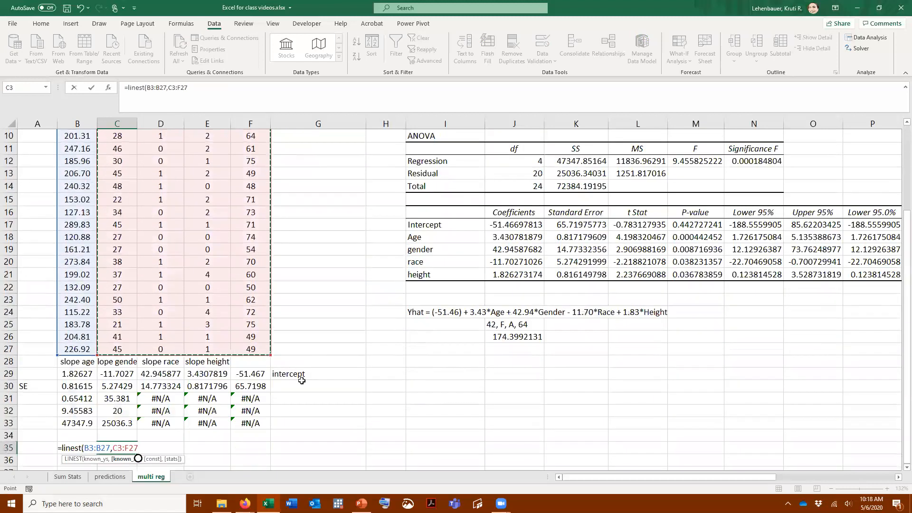
type(",")
type("t")
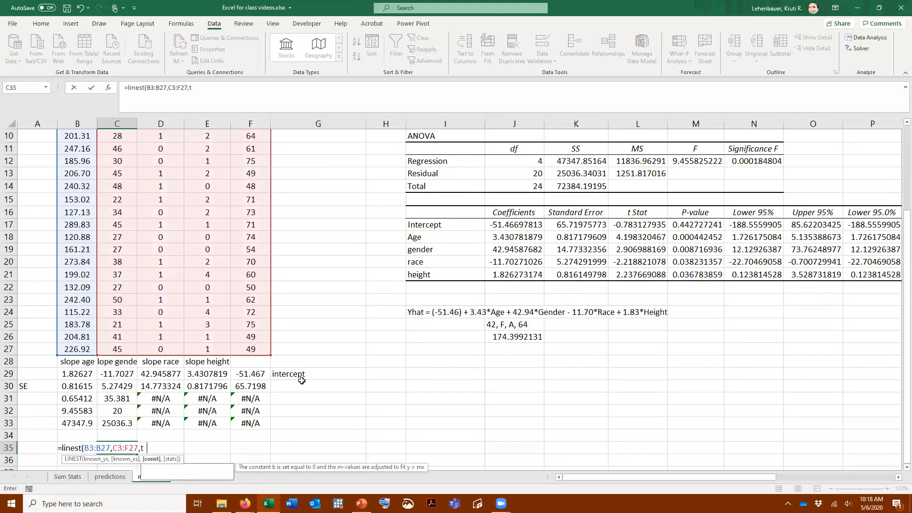
type("rue, false")
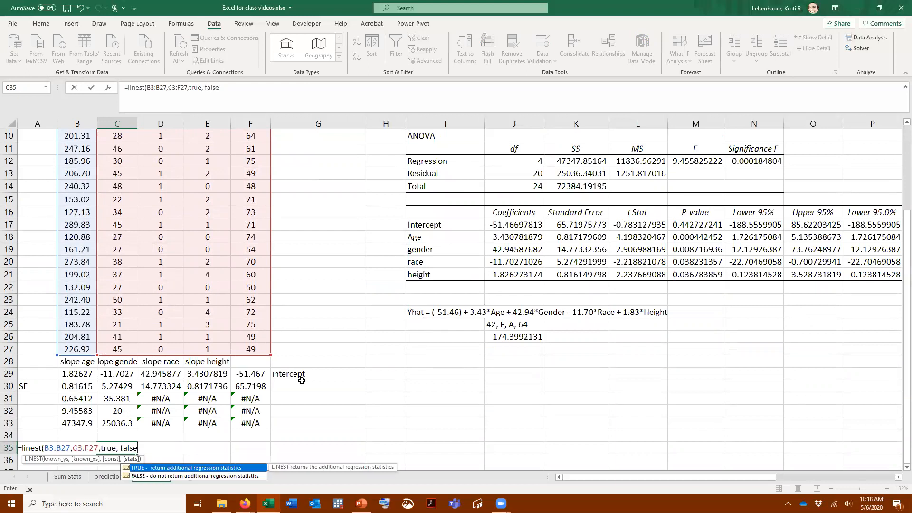
type(")")
key("Return")
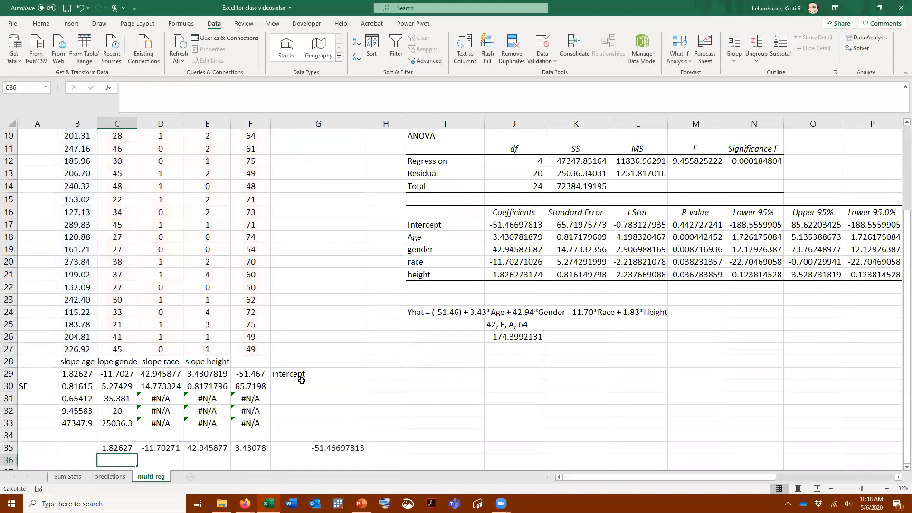
Inspect the first and last cells of the row 35 LINEST output and compare the coefficients with the regression summary
scroll(308, 329, "down", 2)
left_click(112, 373)
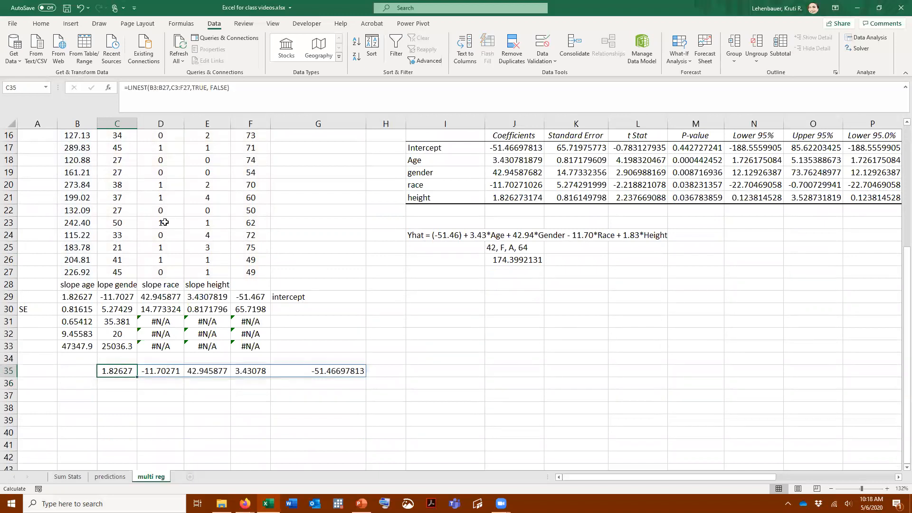
left_click(330, 371)
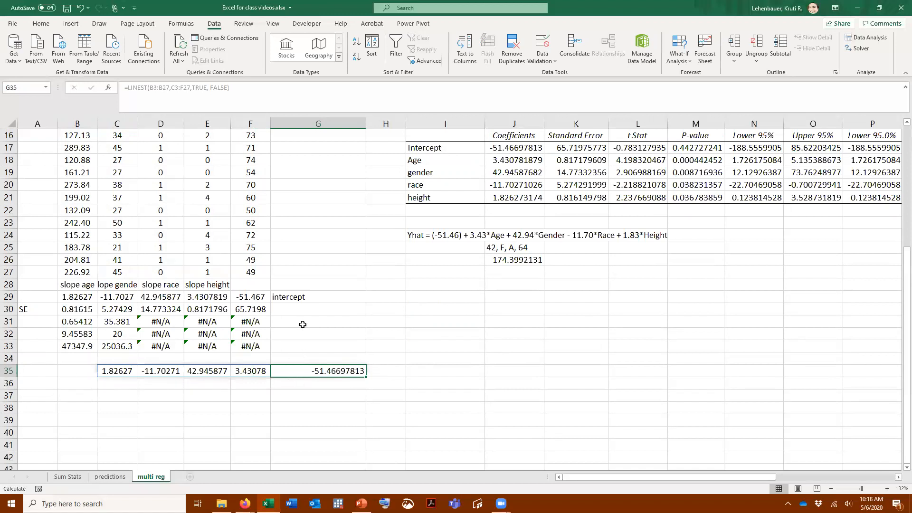
scroll(375, 323, "up", 1)
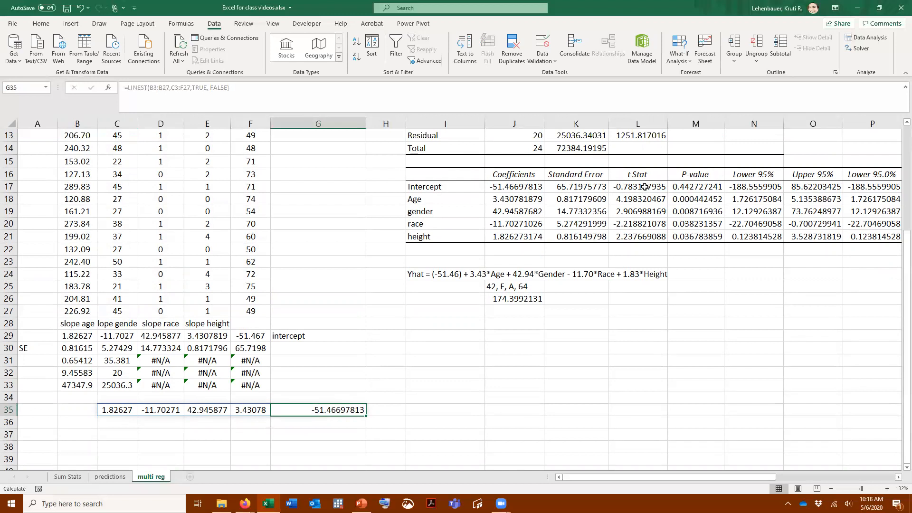
scroll(644, 187, "up", 4)
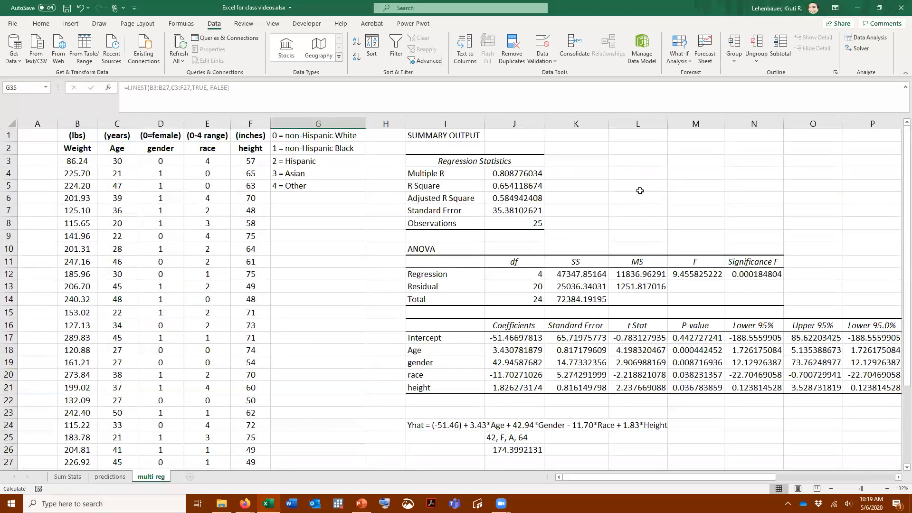